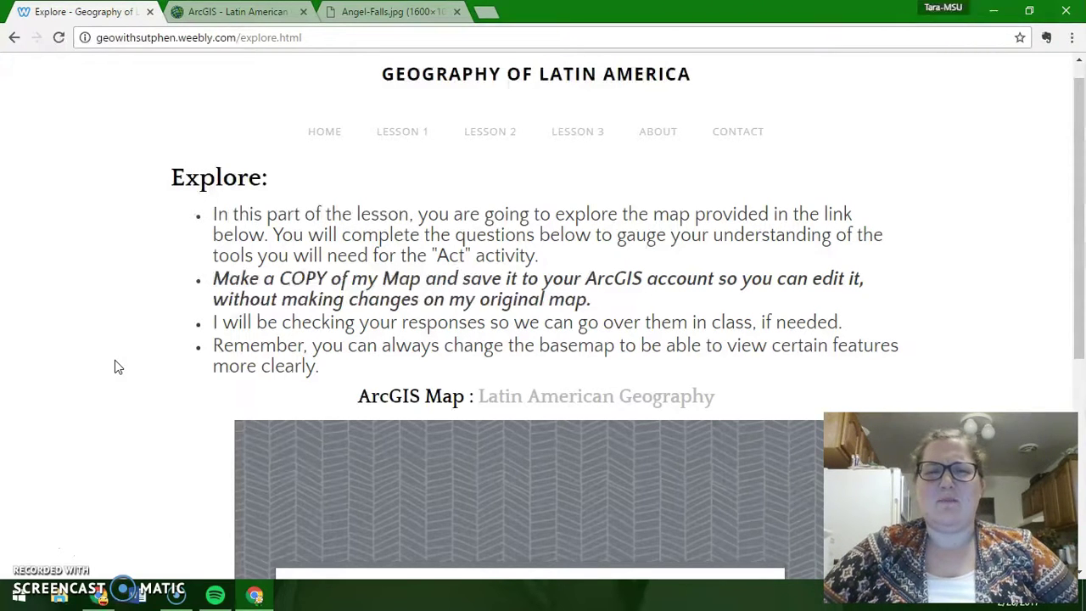
Review the Explore page's lesson instructions, Lesson 1 sections and embedded activity questions.
scroll(115, 359, down, 1)
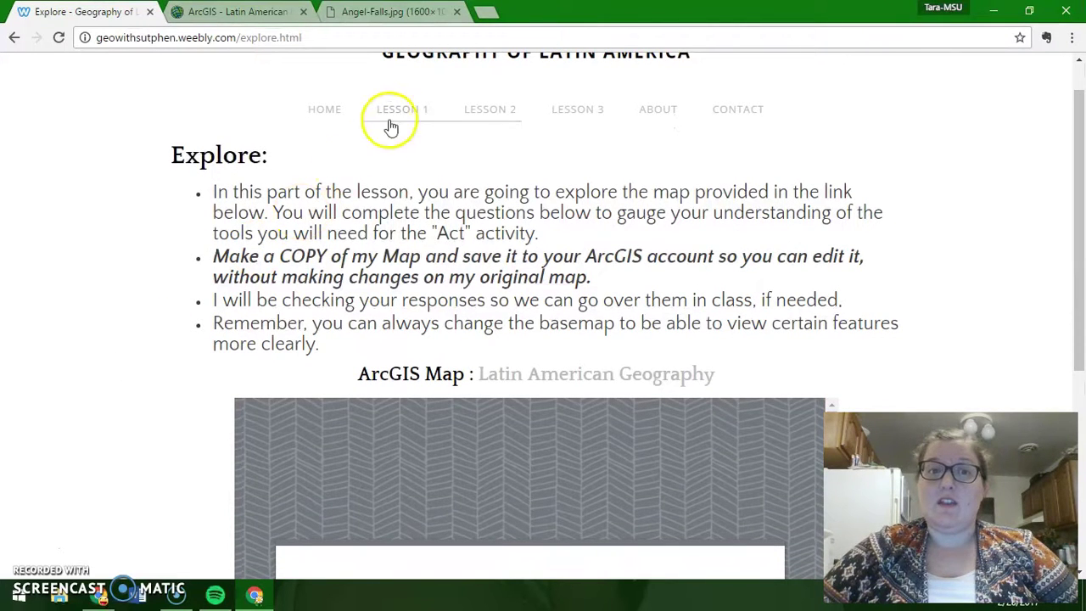
mouse_move(395, 119)
click(74, 308)
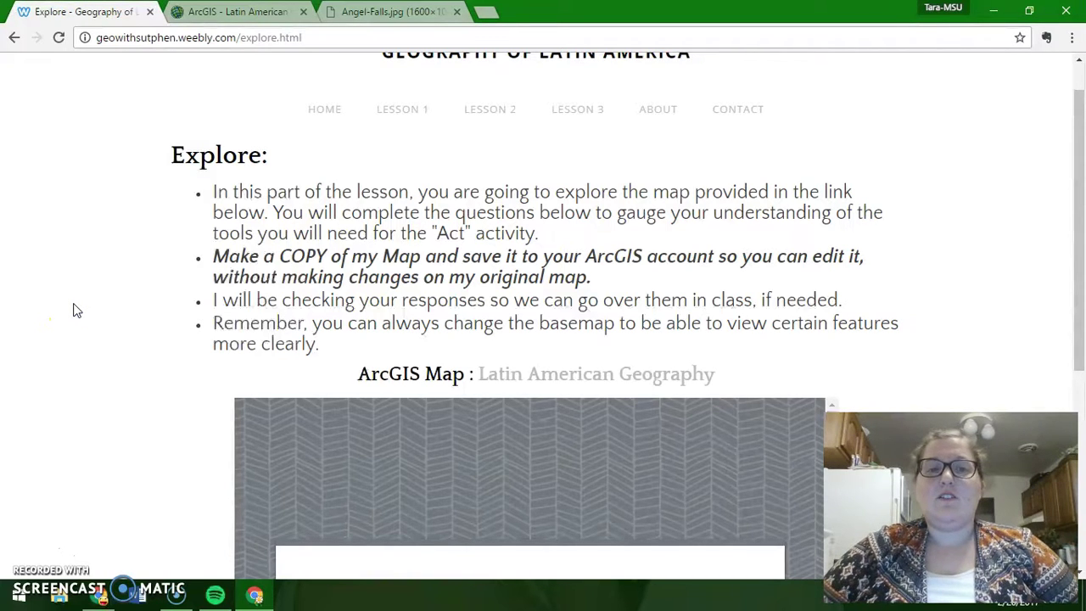
mouse_move(404, 114)
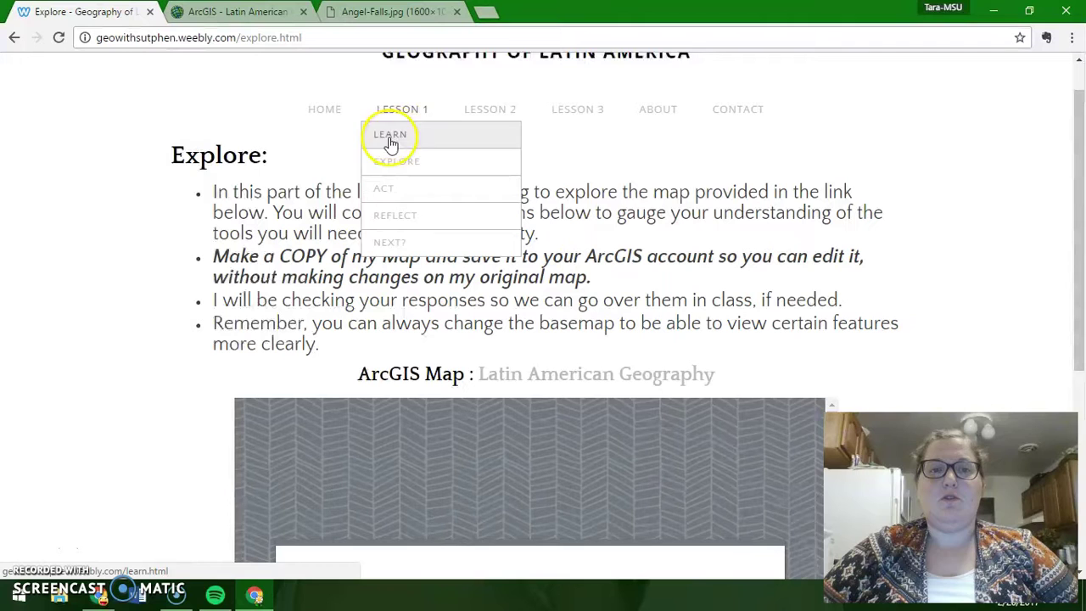
click(144, 216)
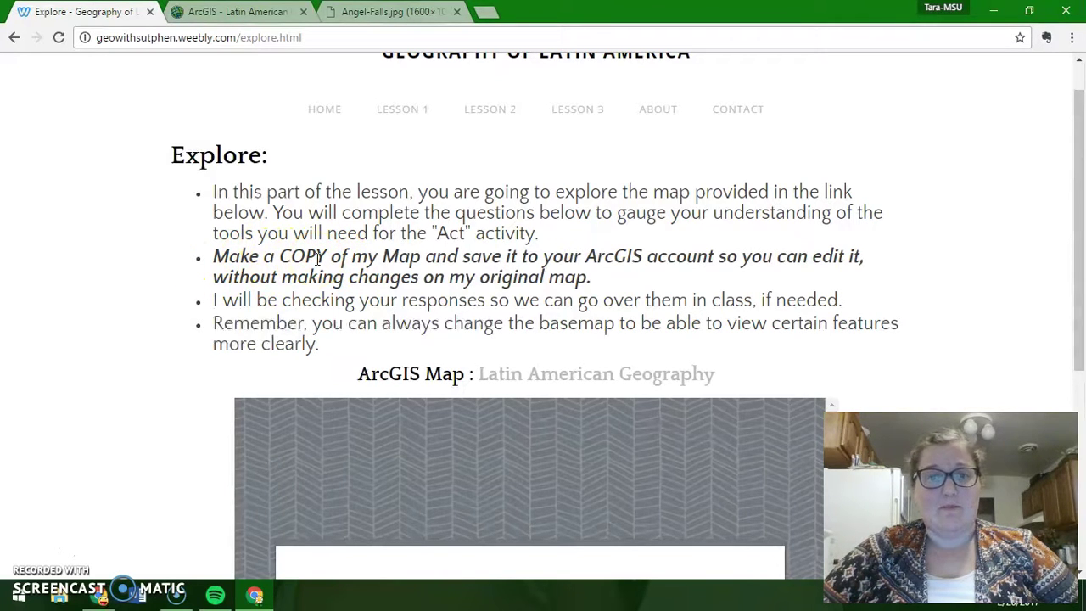
scroll(153, 270, down, 1)
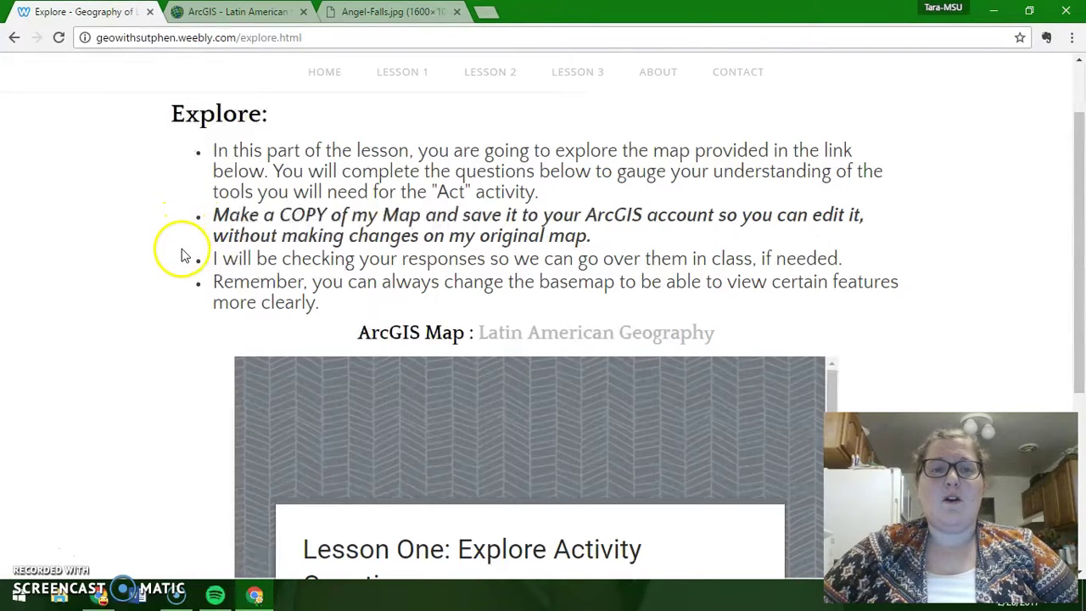
scroll(128, 421, down, 3)
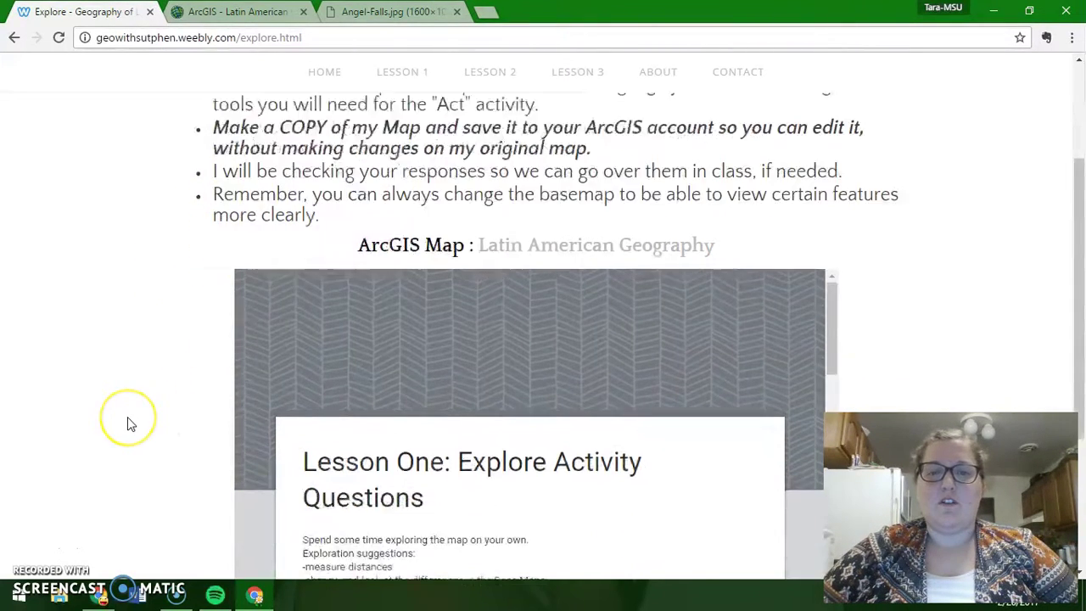
scroll(315, 405, down, 3)
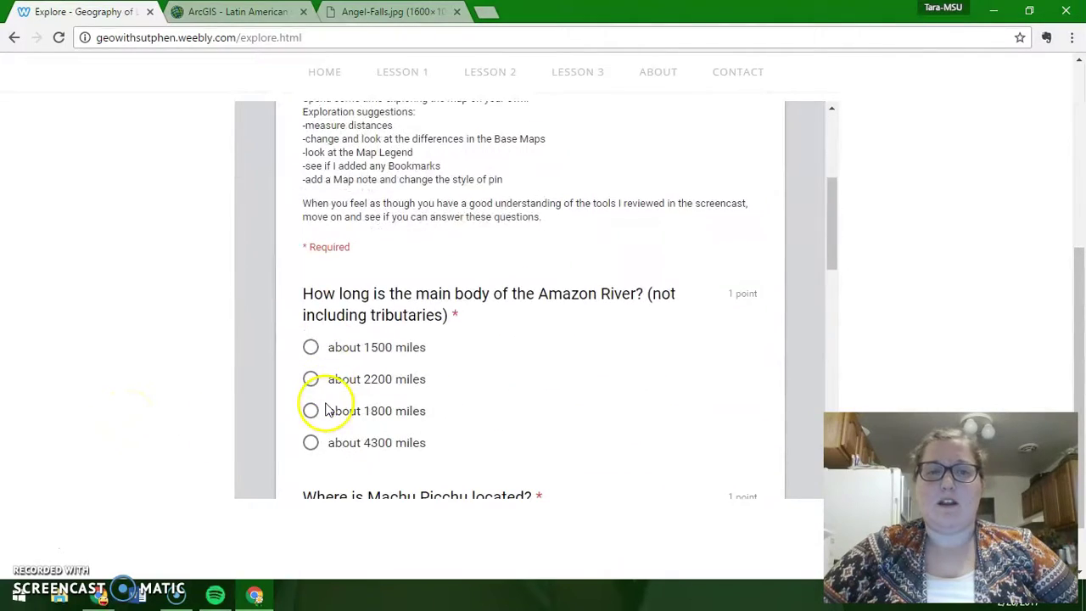
scroll(209, 369, up, 3)
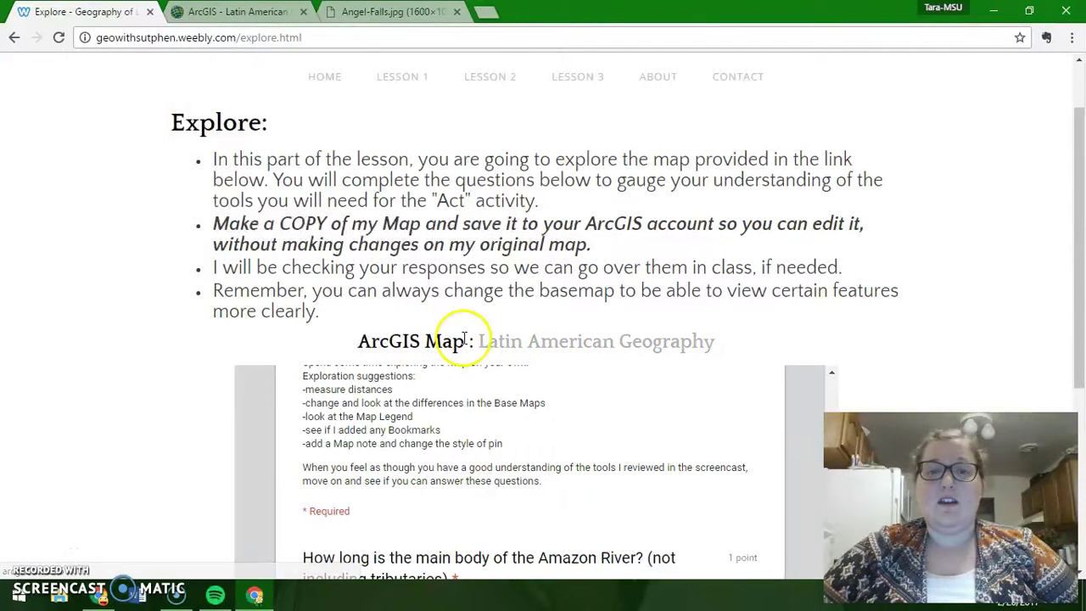
Switch to the Latin American Geography map in ArcGIS and turn off the Biomes2 layer.
click(242, 12)
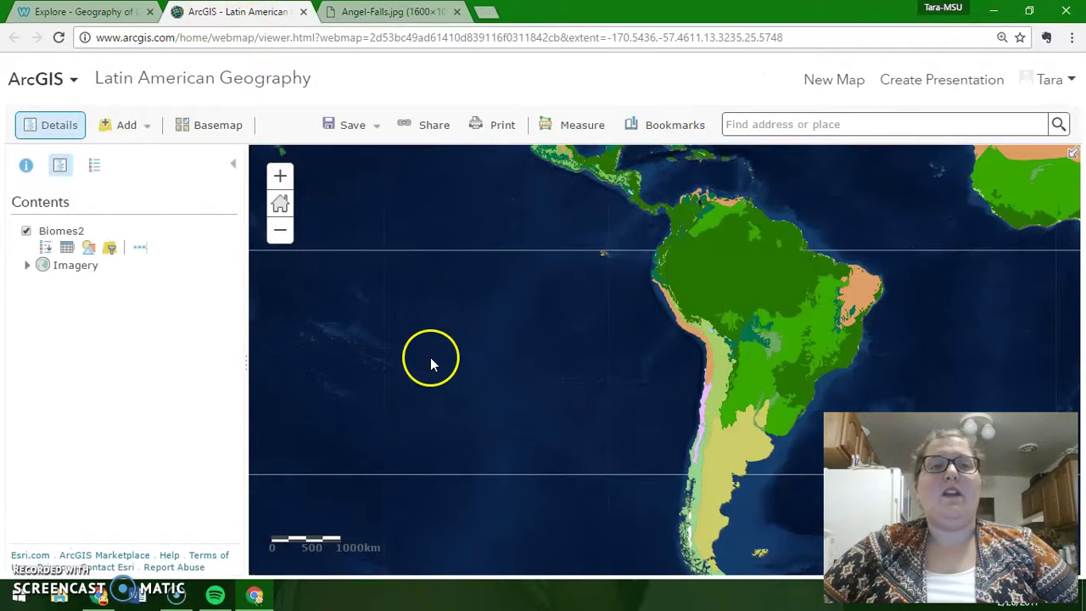
scroll(430, 364, down, 1)
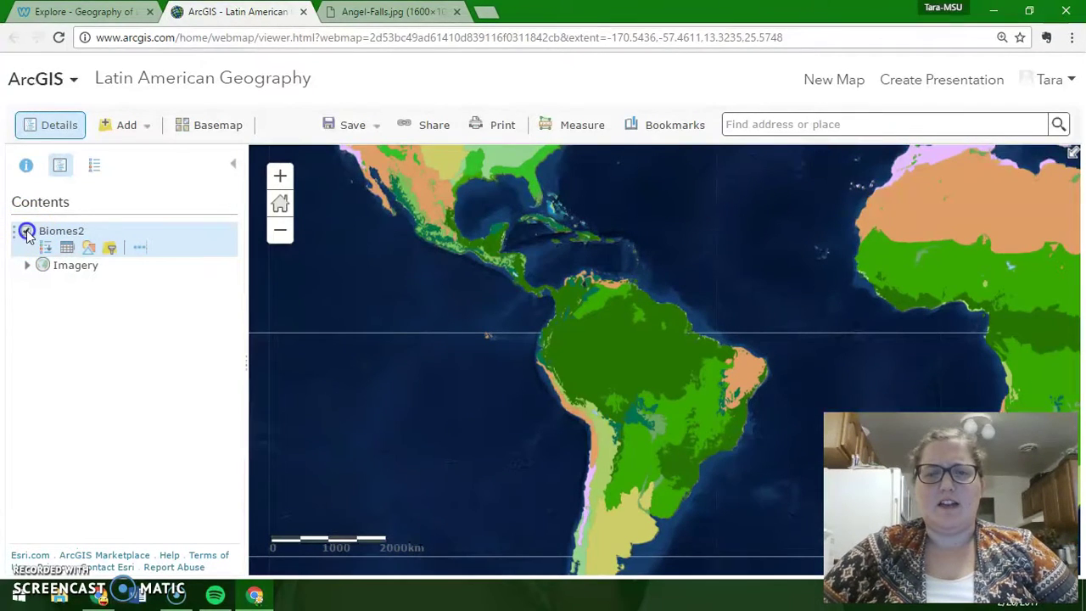
click(27, 232)
drag(375, 299, 507, 395)
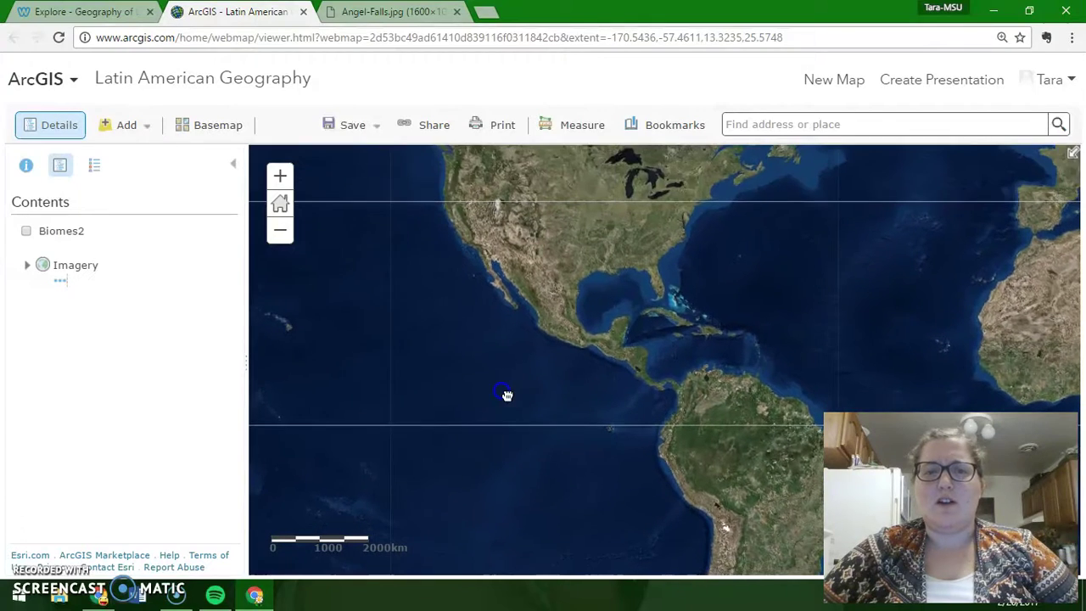
Apply the Imagery basemap and examine South America on it.
click(222, 125)
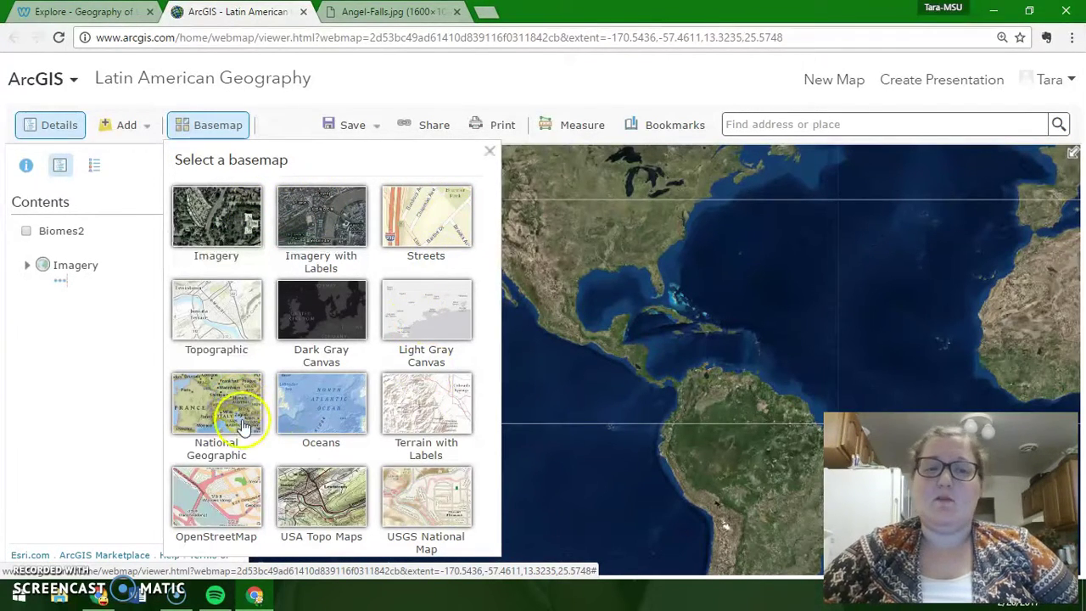
click(217, 229)
scroll(558, 346, up, 1)
drag(558, 347, 399, 187)
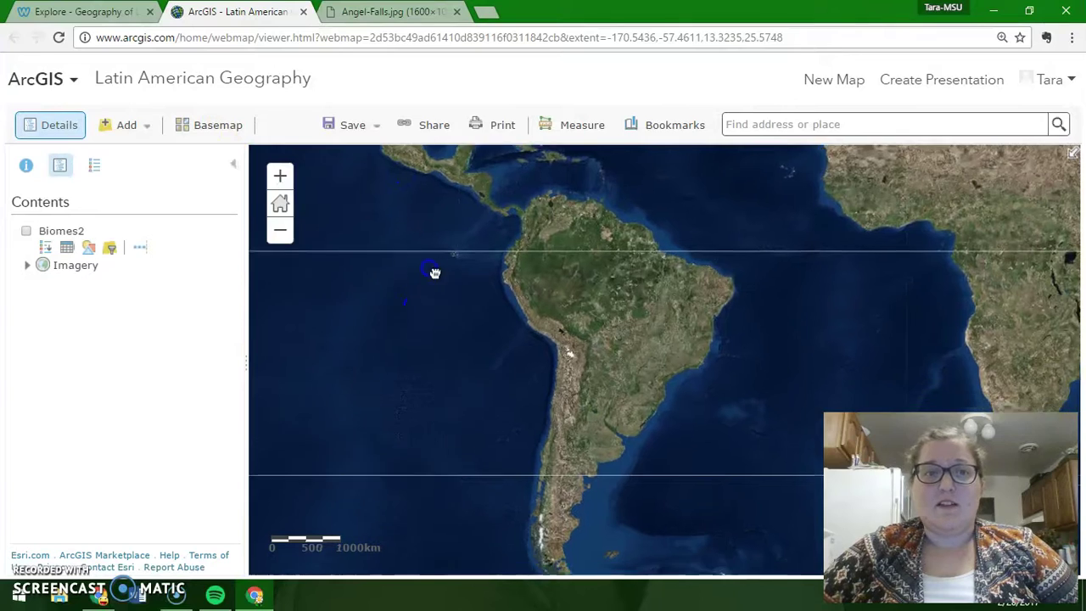
Change the basemap to Imagery with Labels to show country and city names.
click(211, 127)
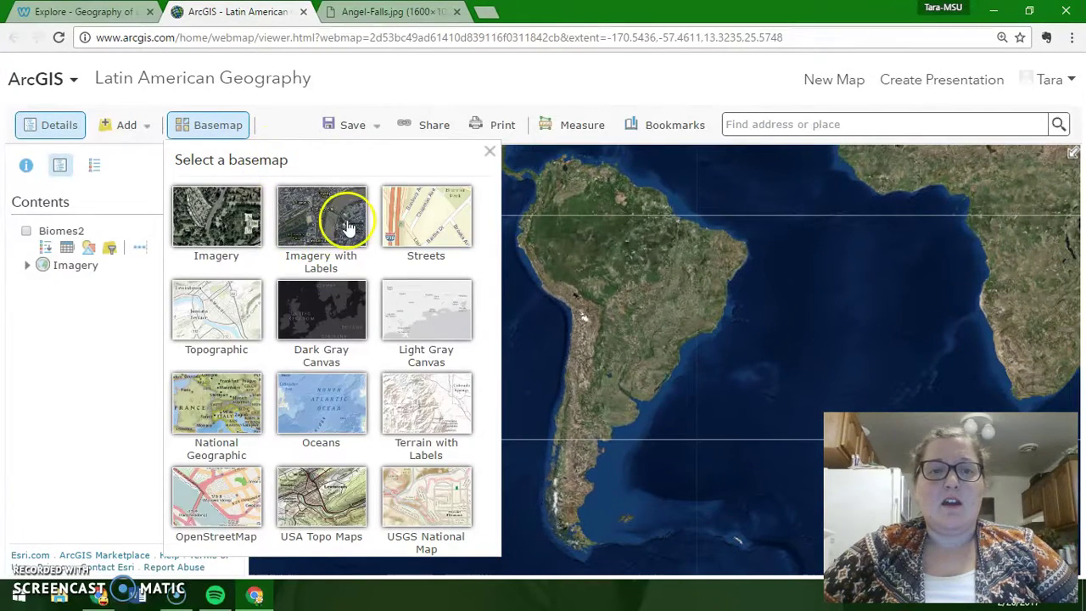
click(318, 205)
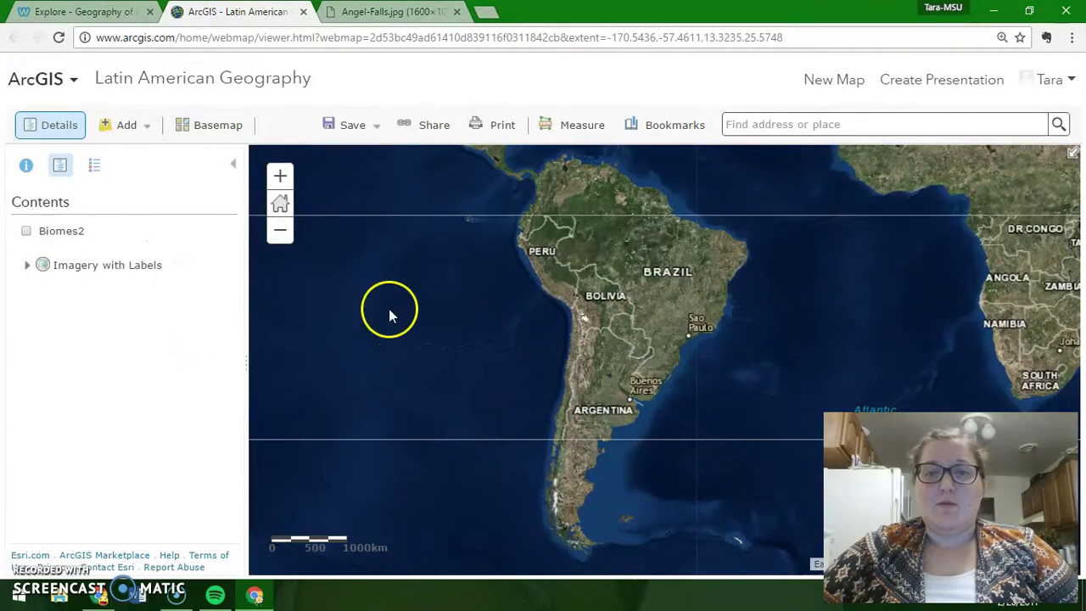
drag(389, 309, 411, 321)
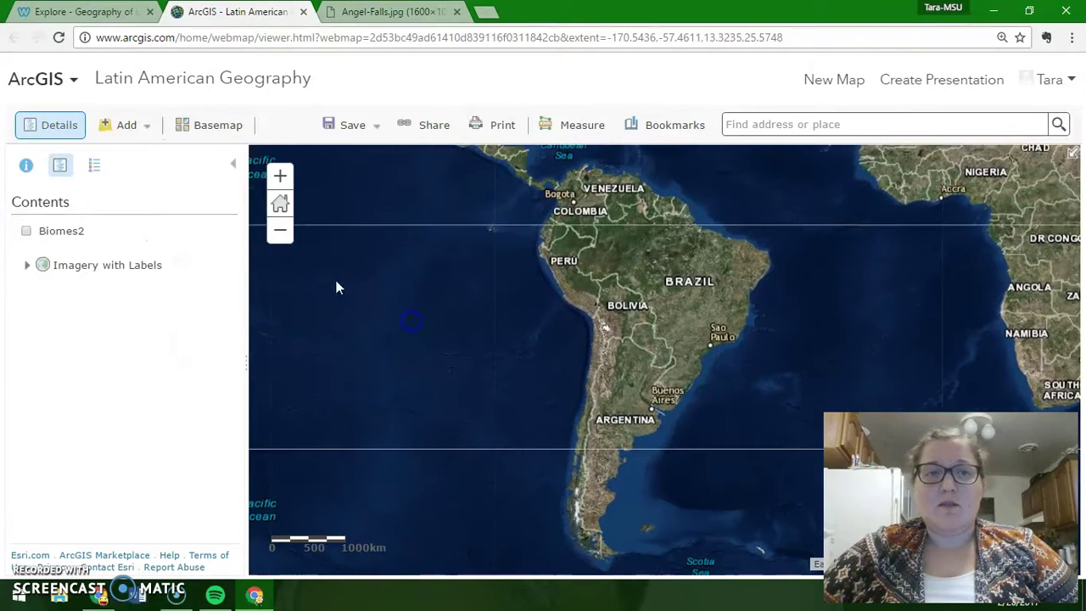
Switch the basemap to USA Topo Maps and inspect the Andes terrain up close.
click(231, 136)
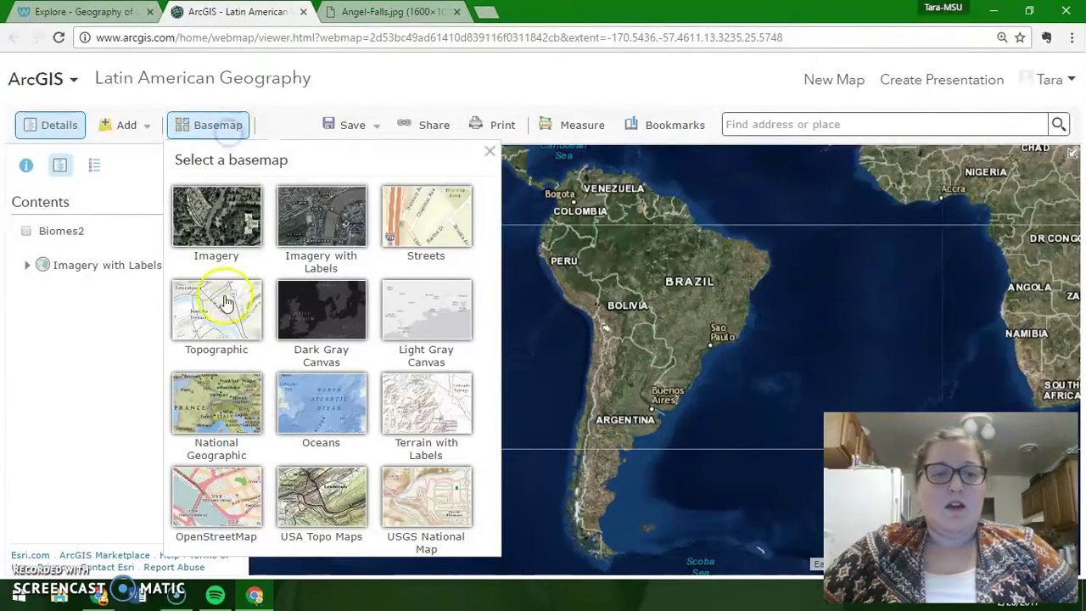
click(348, 515)
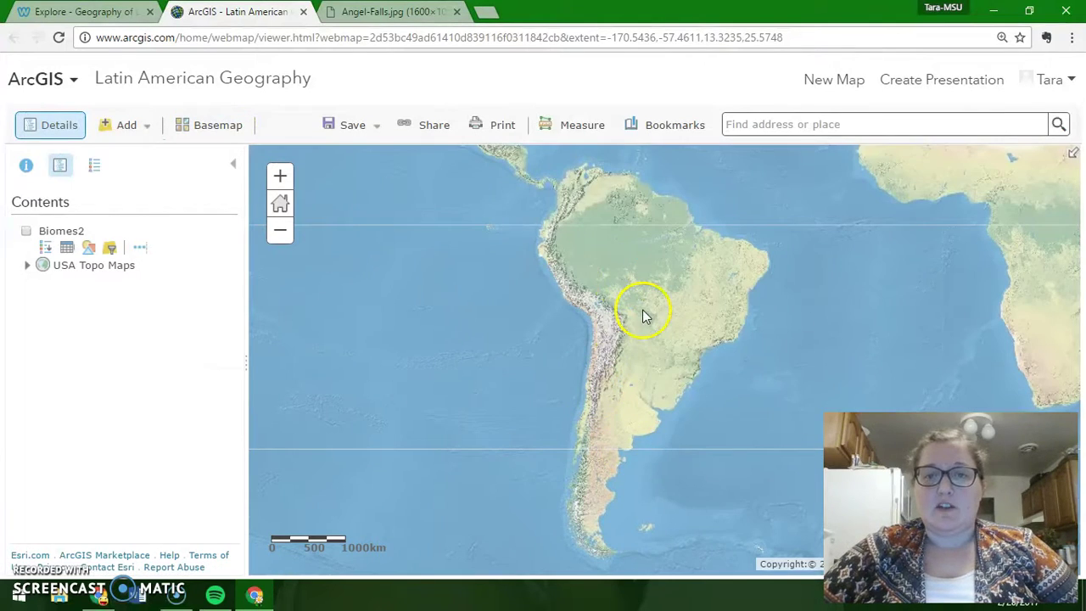
click(281, 179)
click(281, 180)
click(281, 179)
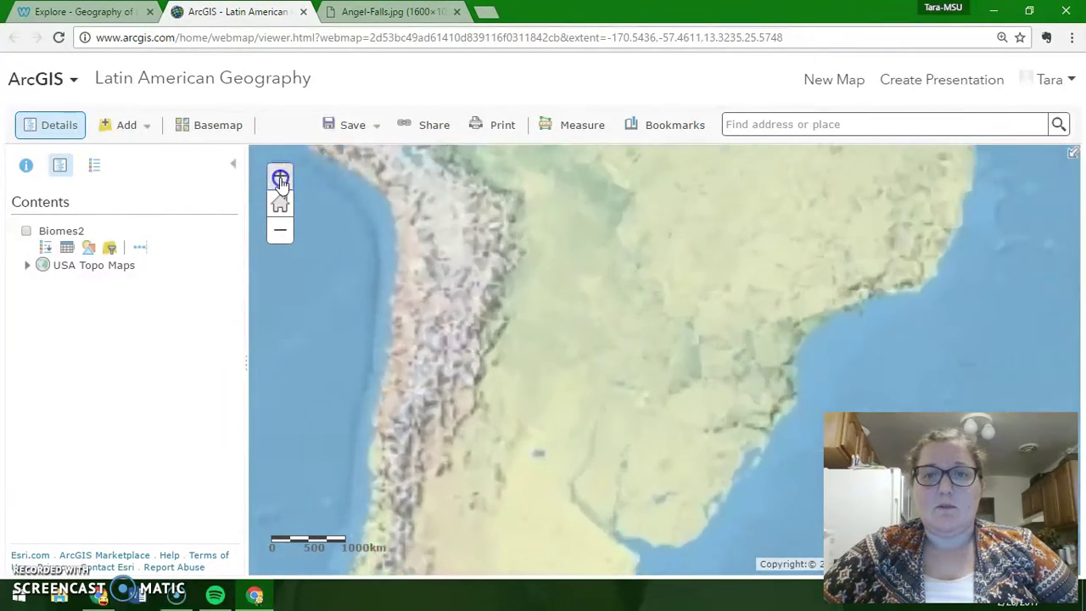
drag(380, 230, 666, 273)
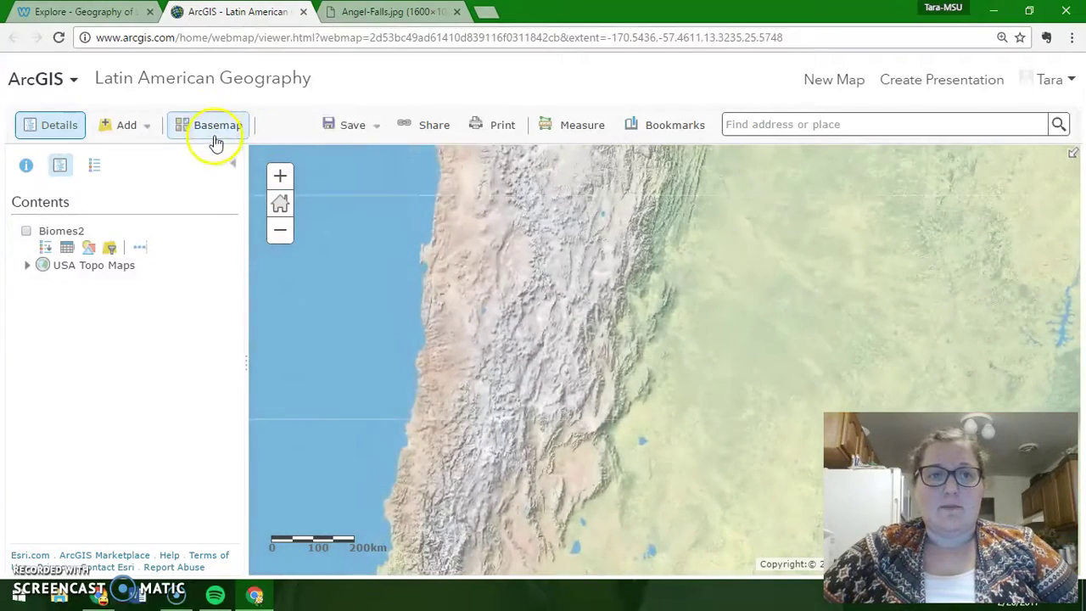
Set the basemap back to Imagery and return the map to its default extent.
click(215, 127)
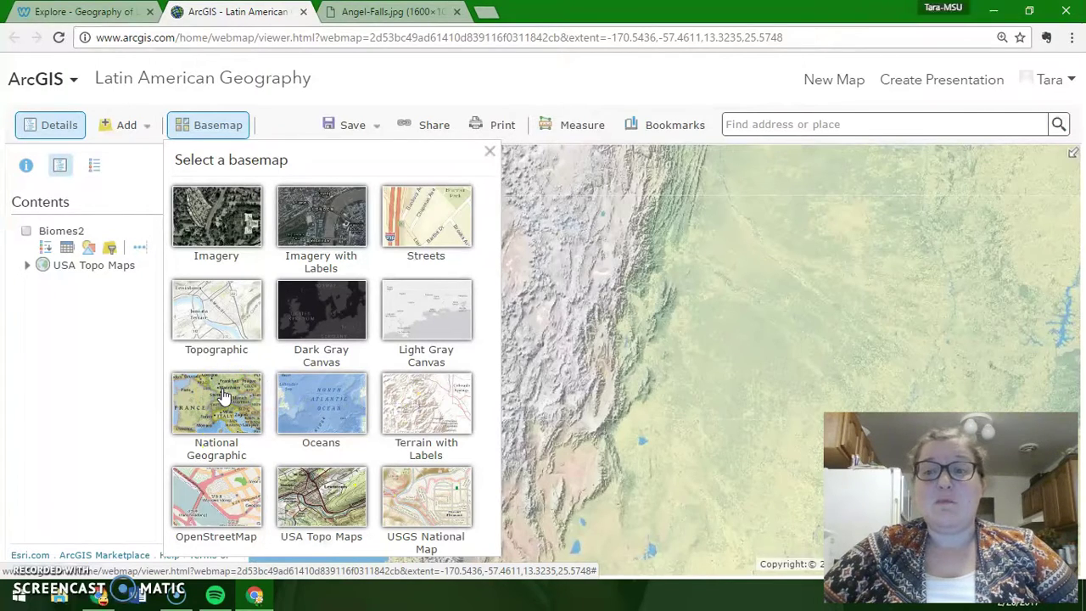
click(211, 200)
click(347, 262)
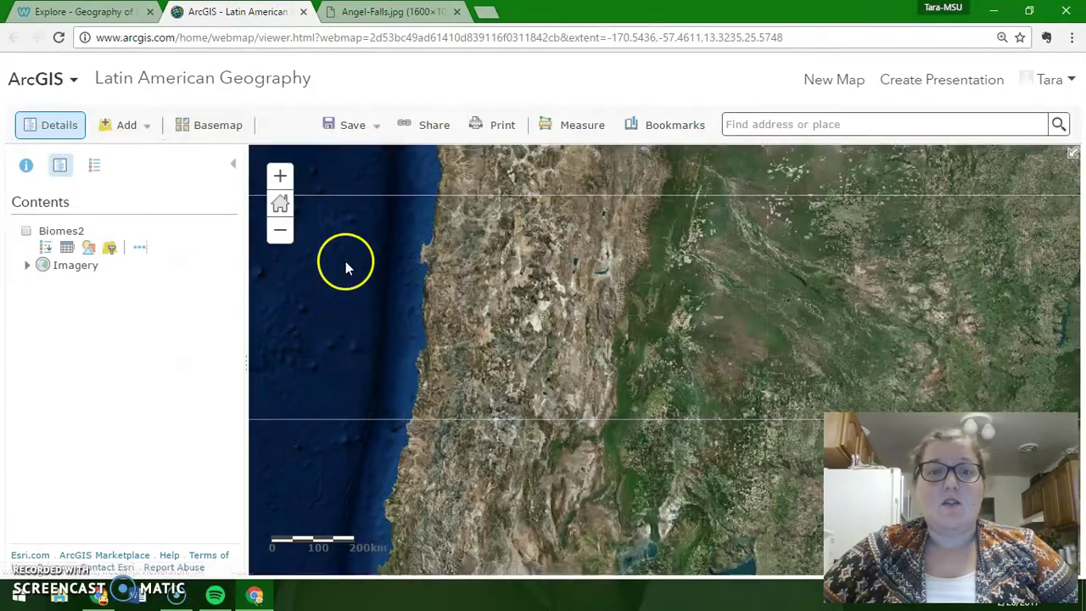
double_click(414, 305)
click(280, 204)
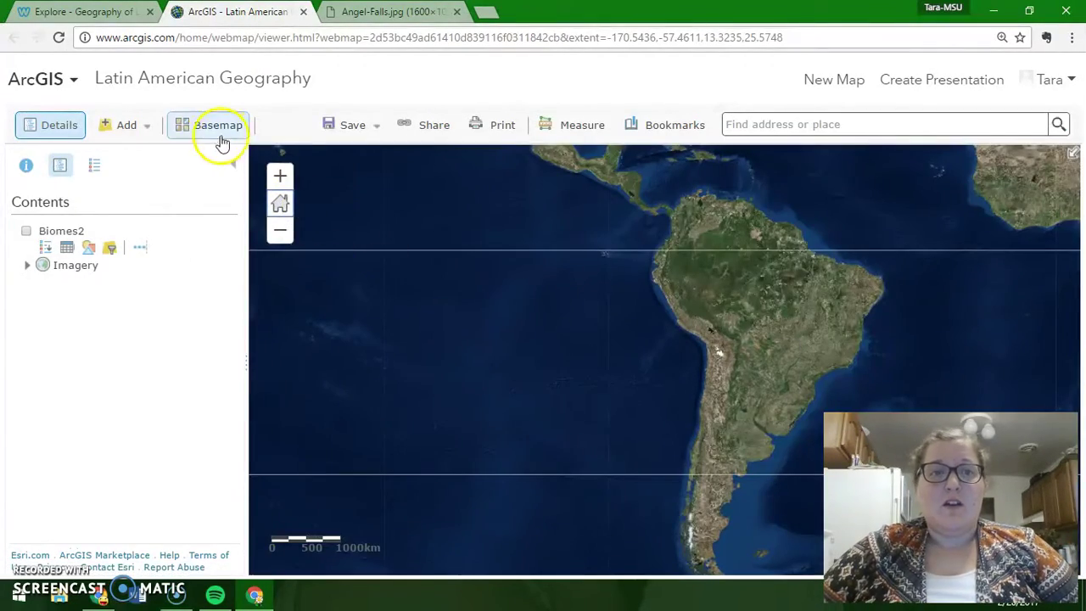
Change the basemap to National Geographic and examine the labelled features of Latin America.
click(217, 130)
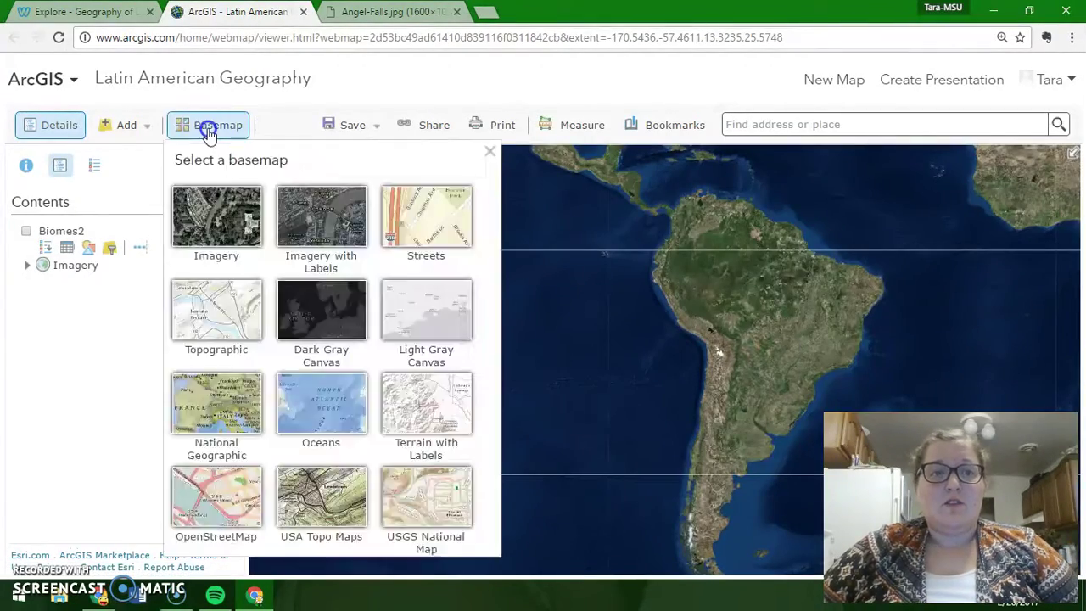
click(224, 415)
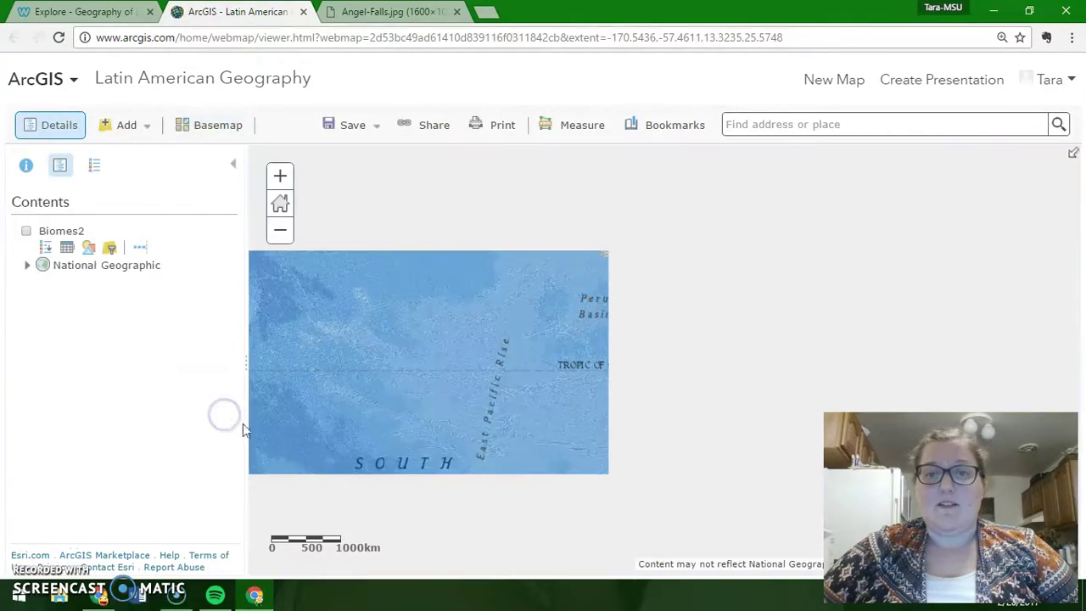
scroll(573, 291, down, 1)
drag(573, 291, 668, 521)
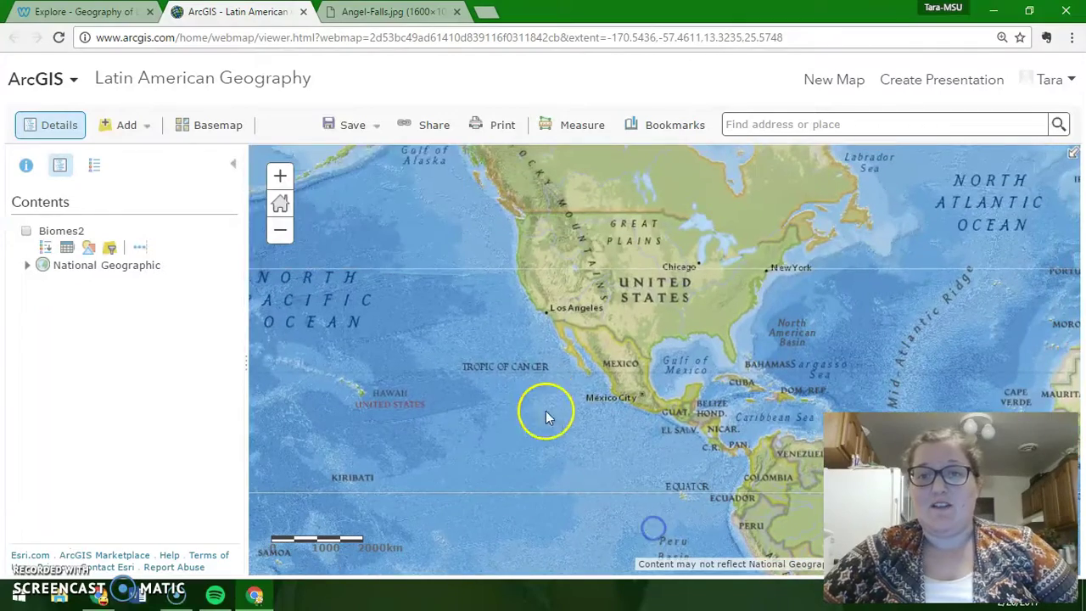
drag(526, 354, 398, 260)
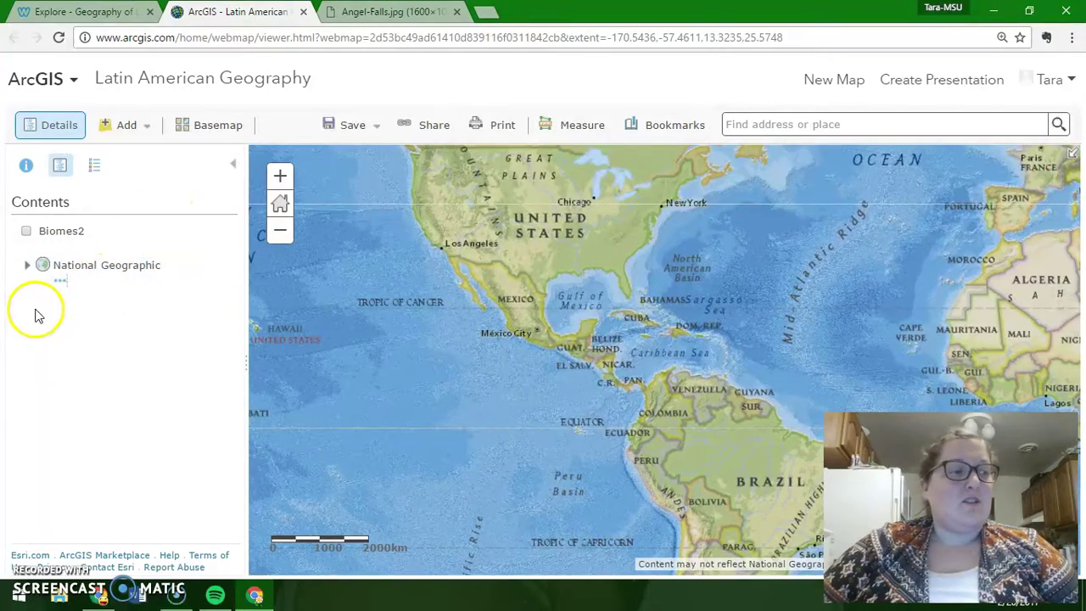
drag(501, 404, 430, 235)
double_click(426, 231)
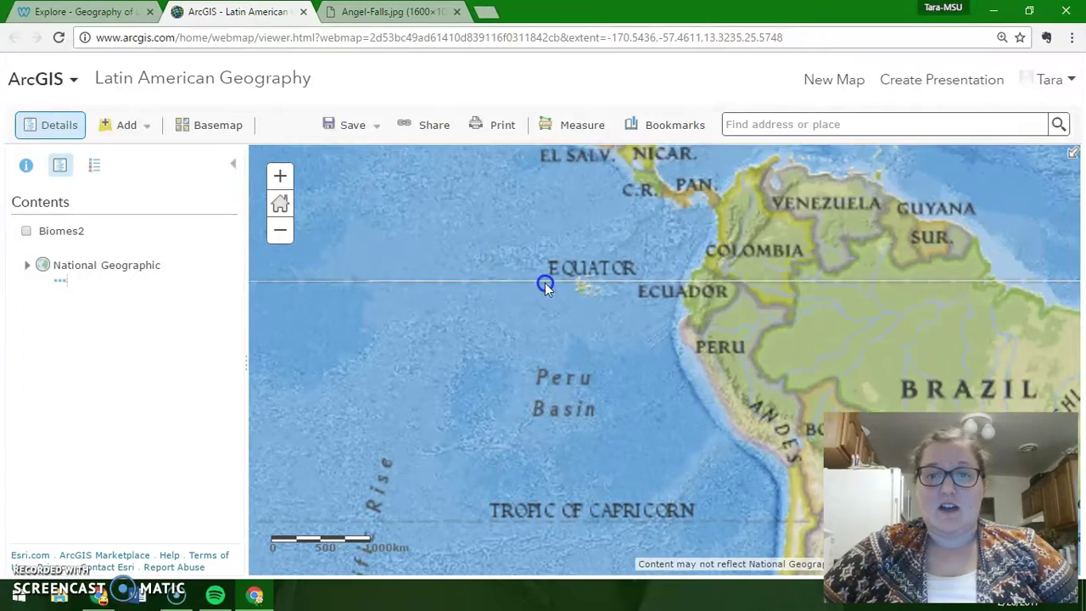
drag(545, 282, 441, 256)
Add a bookmark named South America for a map view showing the whole continent.
click(674, 125)
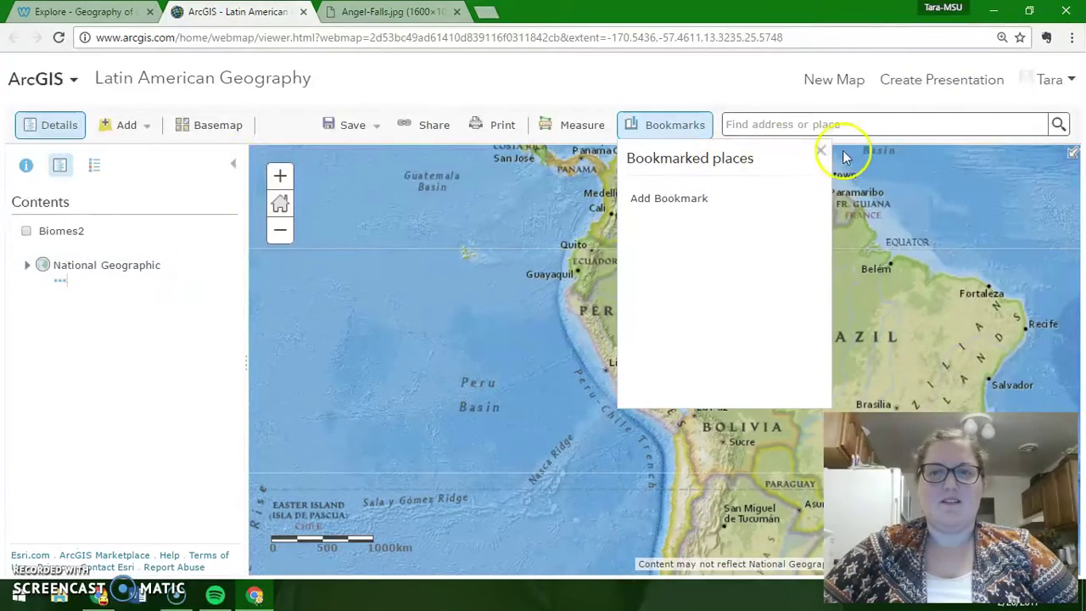
click(820, 156)
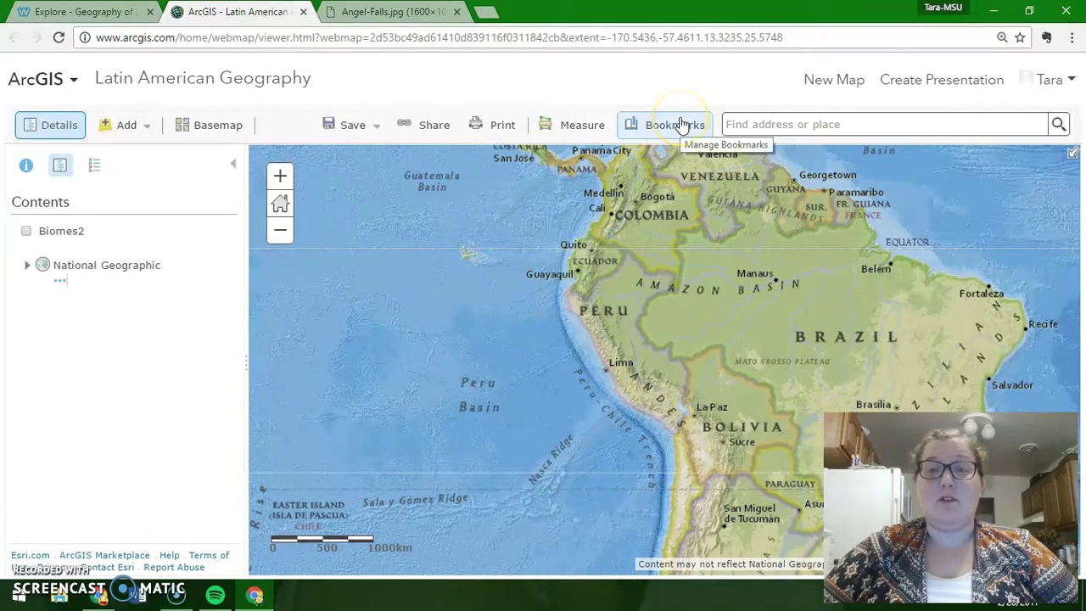
click(281, 236)
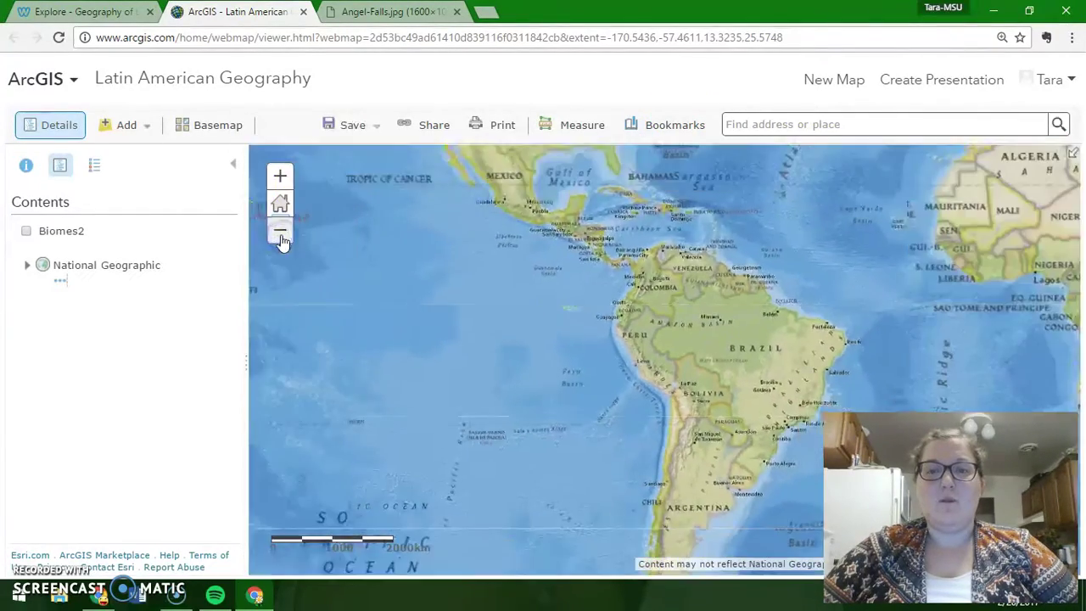
click(280, 235)
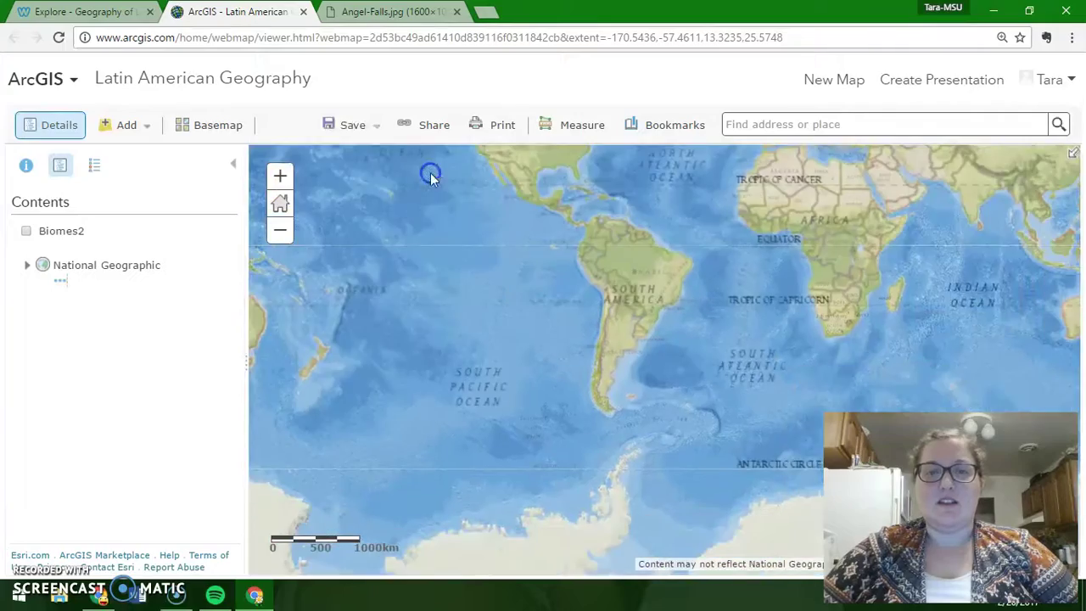
click(280, 176)
click(280, 177)
click(280, 204)
drag(386, 252, 404, 303)
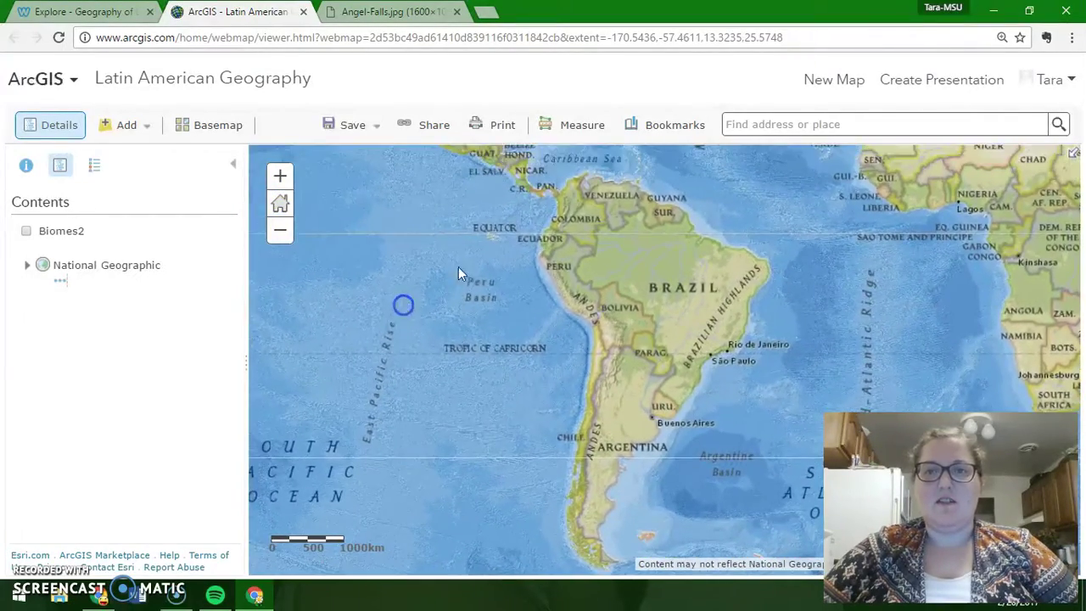
click(698, 125)
click(688, 200)
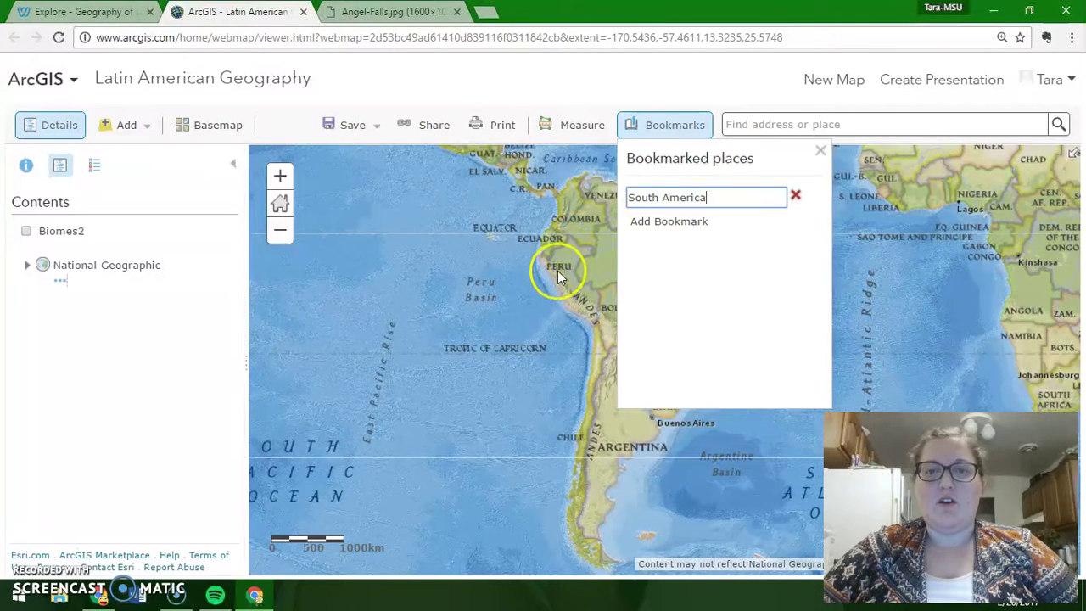
click(671, 259)
click(565, 300)
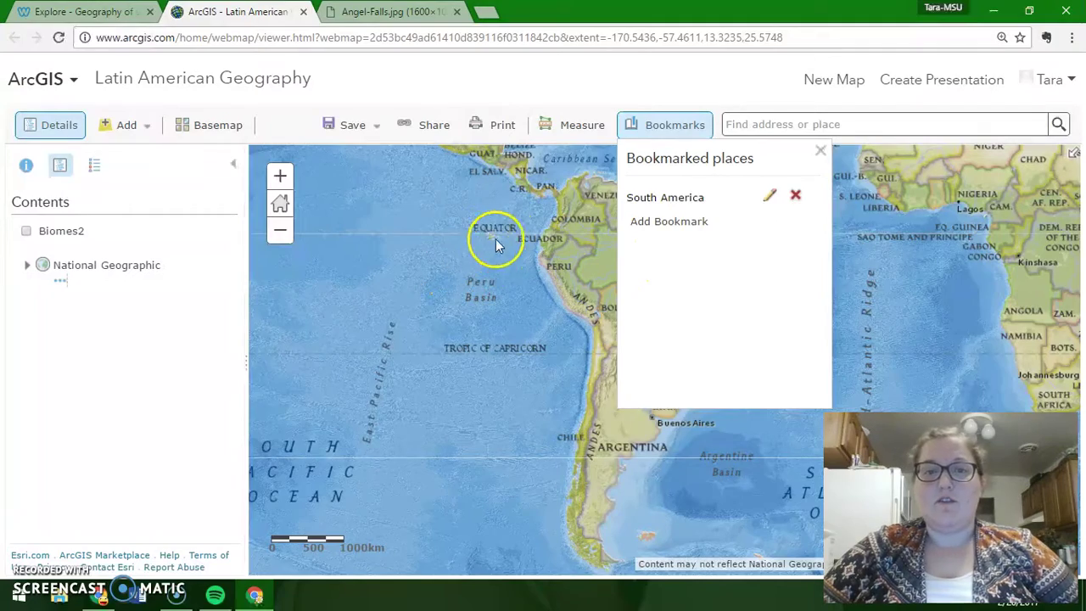
Search the map for Galapagos Islands, Ecuador, and dismiss the search result pop-up.
scroll(468, 255, down, 2)
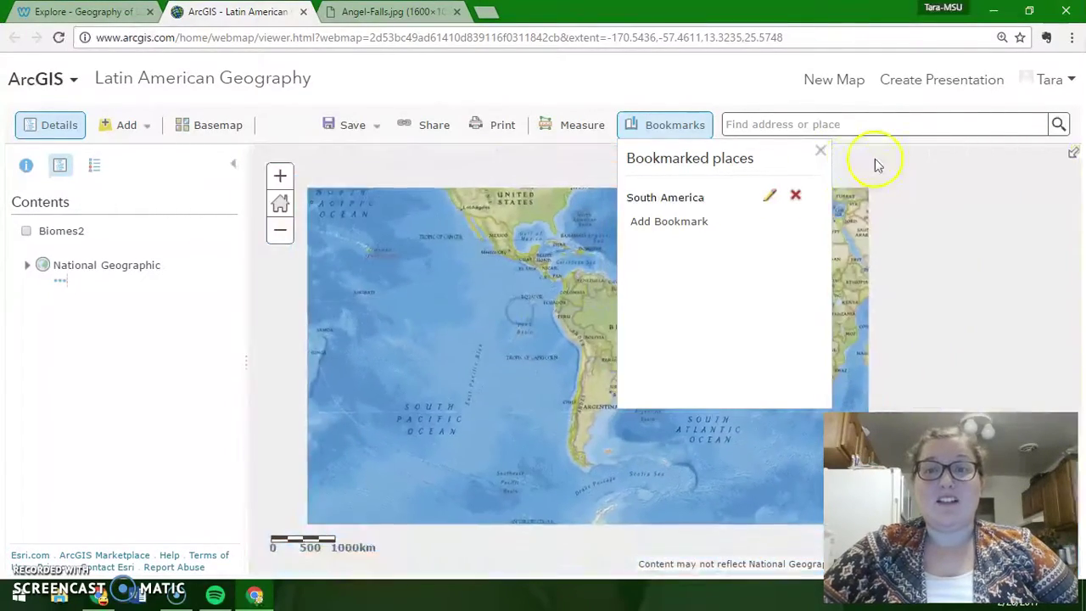
click(820, 151)
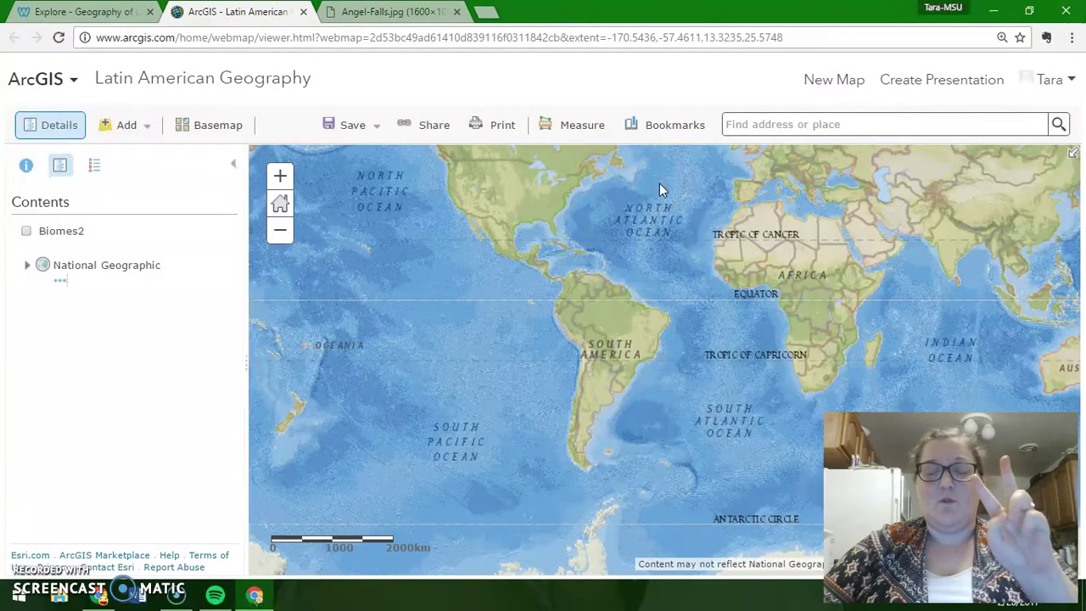
click(784, 127)
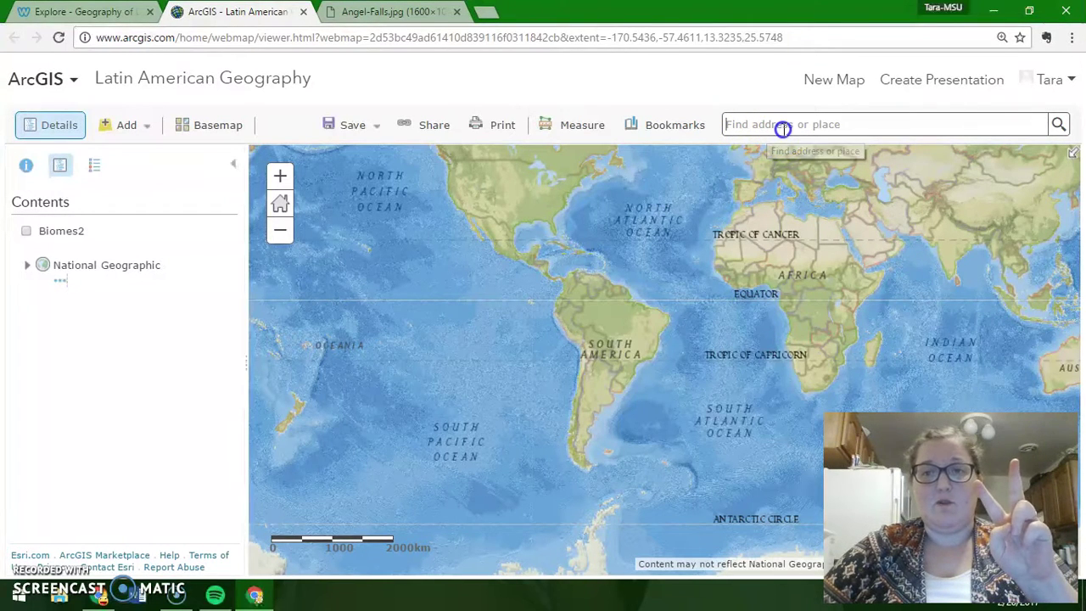
text(Gala)
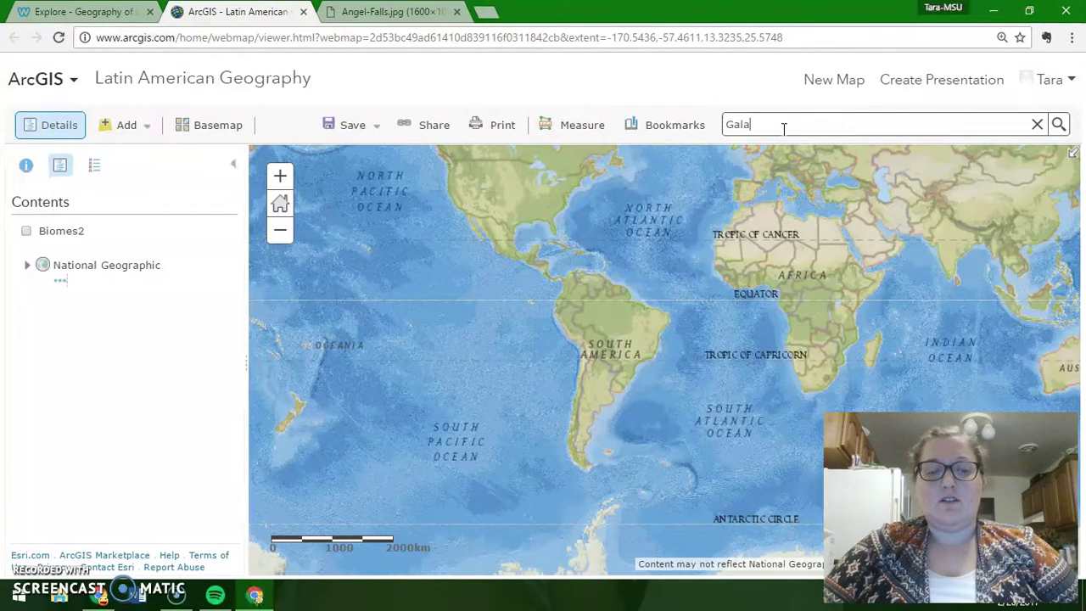
text(pagos)
click(841, 156)
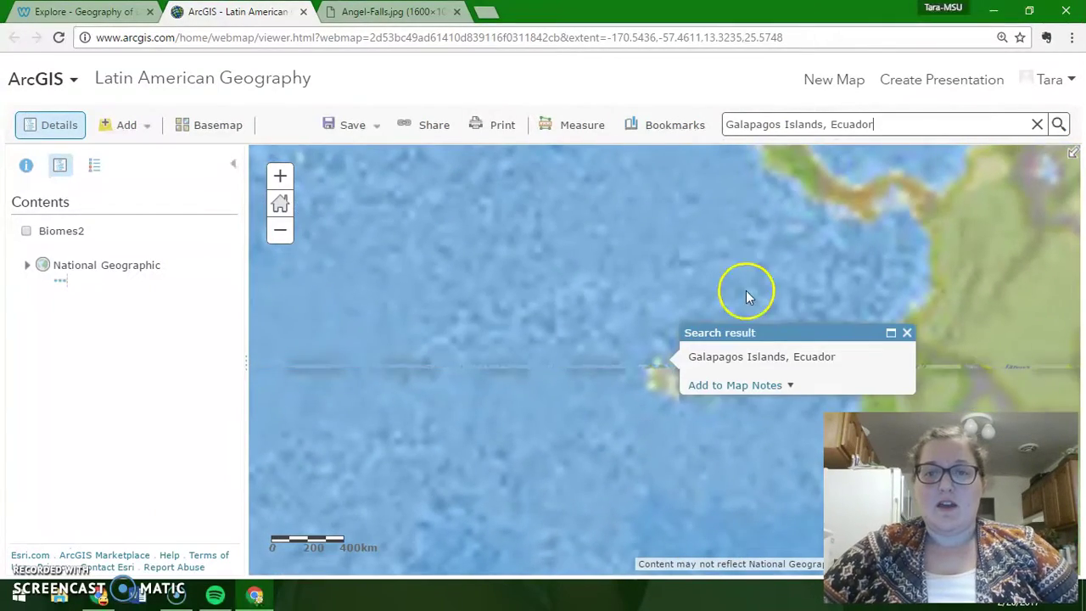
click(905, 334)
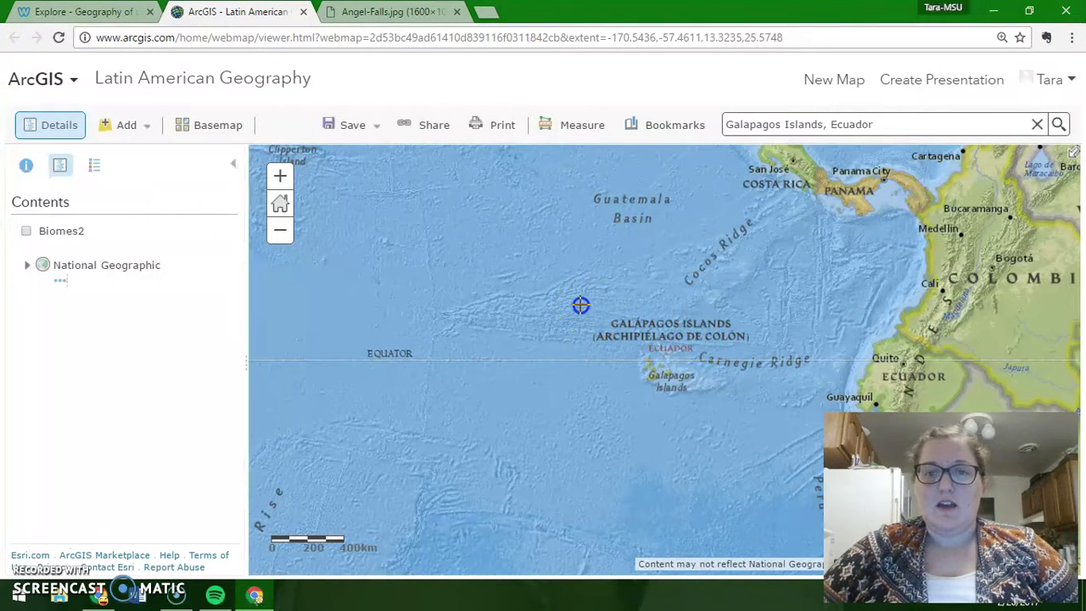
Add a bookmark named Dream Vacation for a close-up view of the Galapagos Islands.
drag(581, 303, 814, 427)
drag(681, 492, 783, 473)
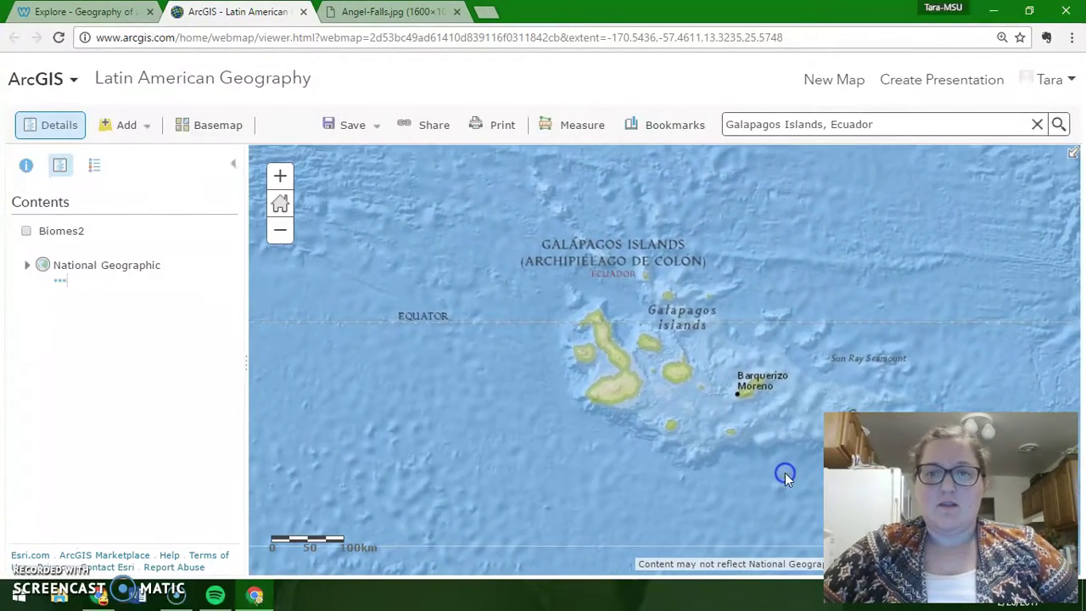
click(689, 119)
click(706, 219)
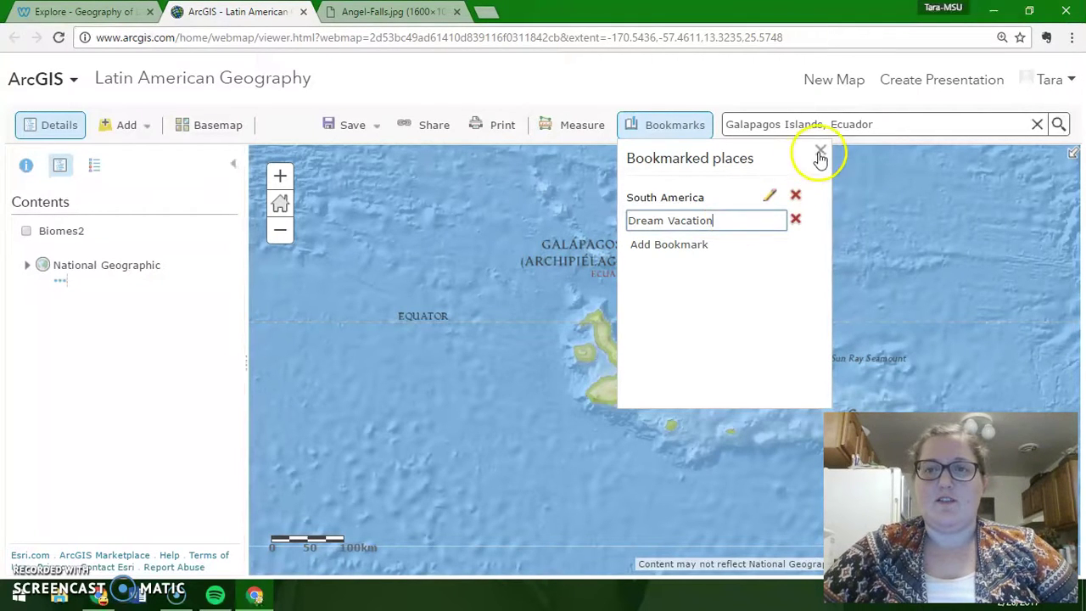
click(555, 308)
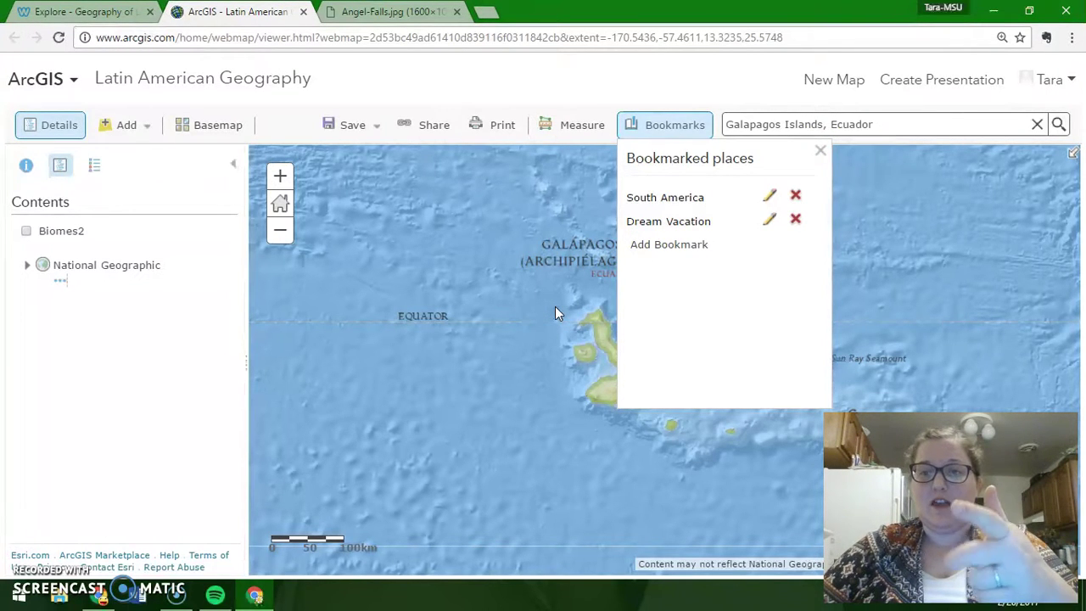
Clear the Galapagos Islands search text and close the list of bookmarked places.
drag(892, 121, 690, 118)
key(BackSpace)
click(738, 93)
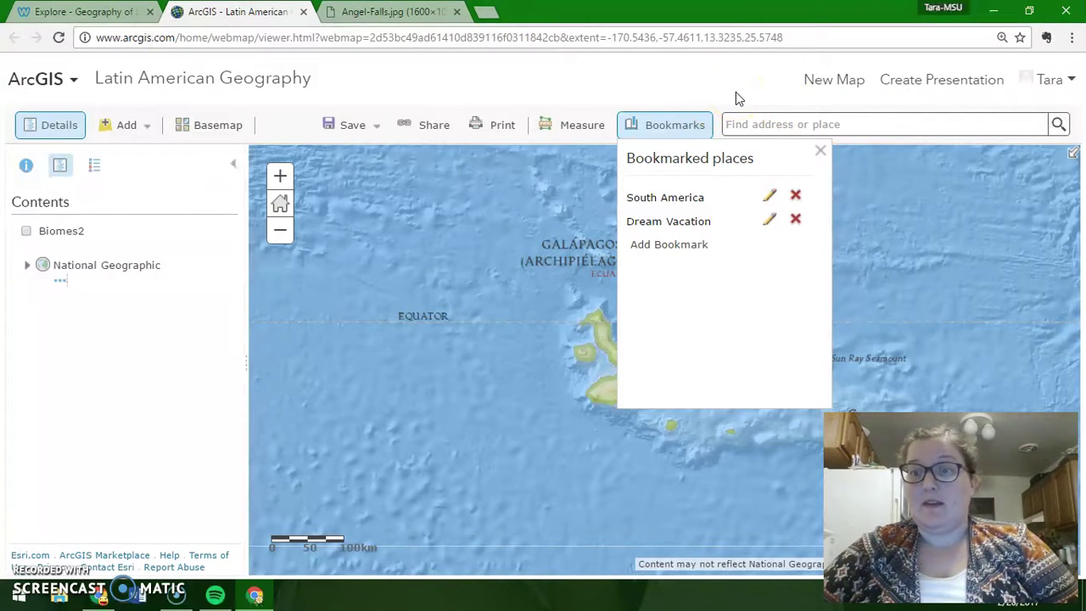
click(818, 151)
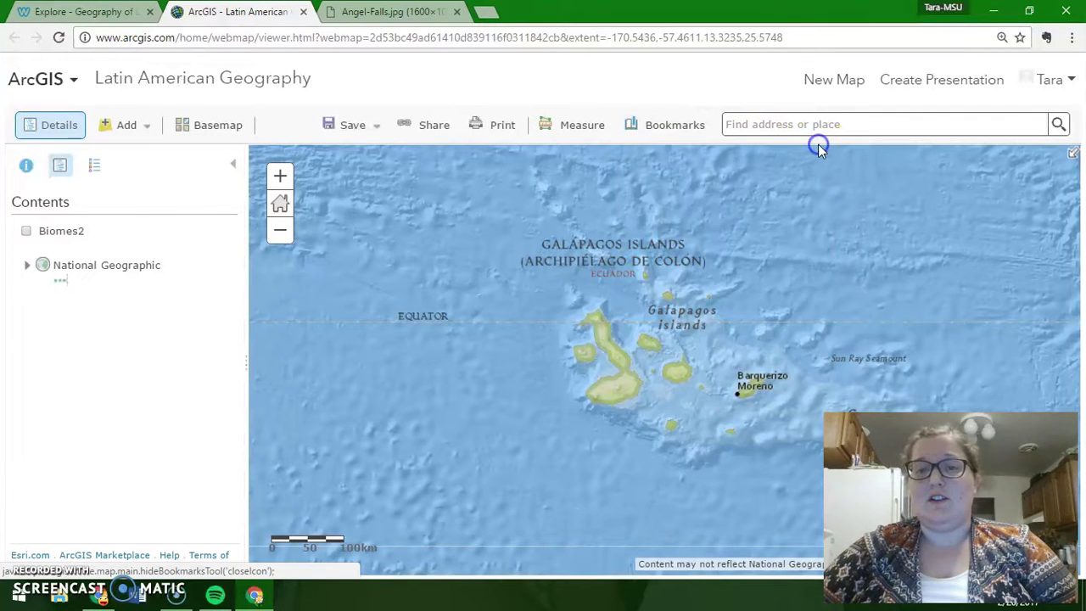
Search for Andes Mountains, Peru, view the surrounding region without the result pop-up, and clear the search.
click(798, 125)
text(Andes A)
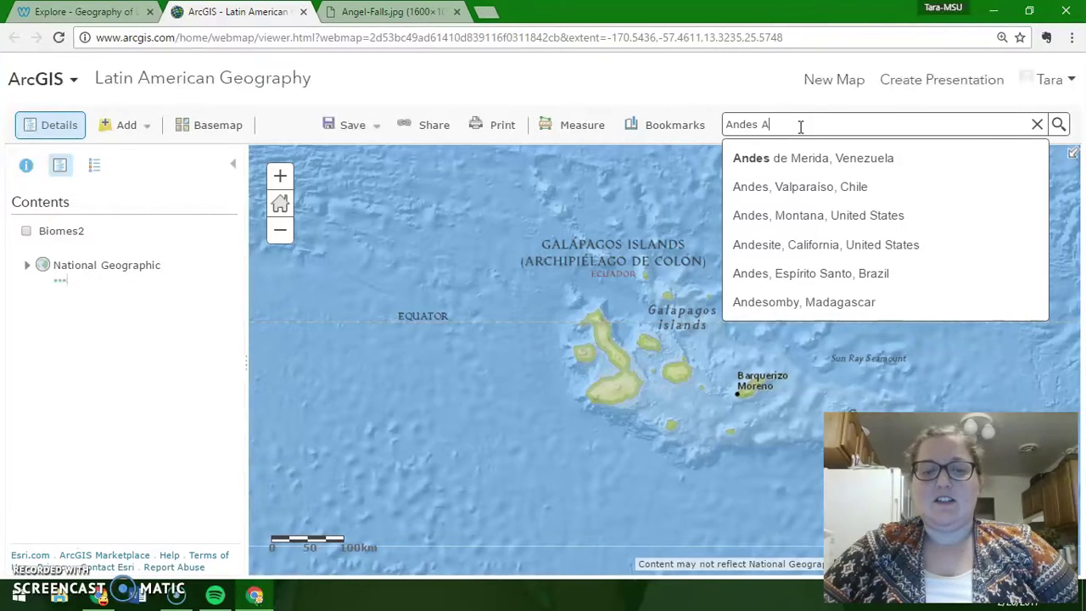
key(BackSpace)
text(Mountains)
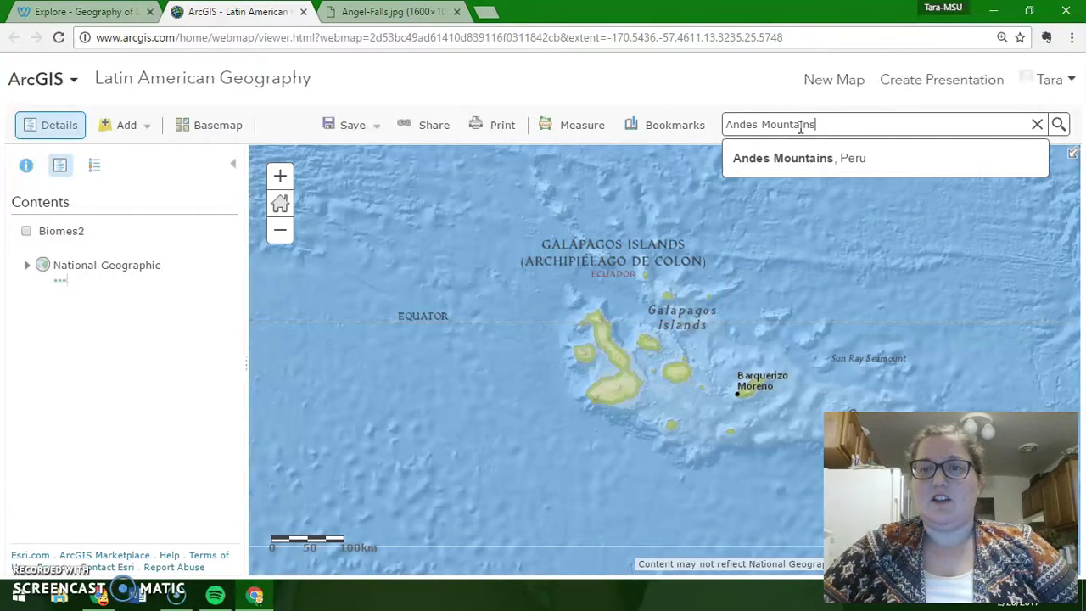
click(815, 158)
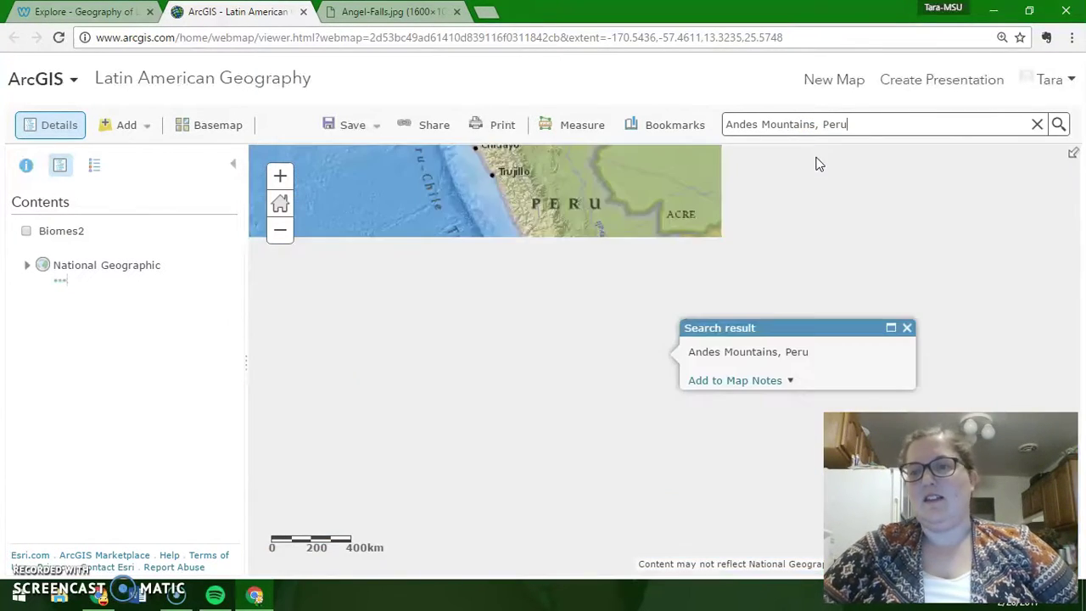
click(907, 328)
click(280, 231)
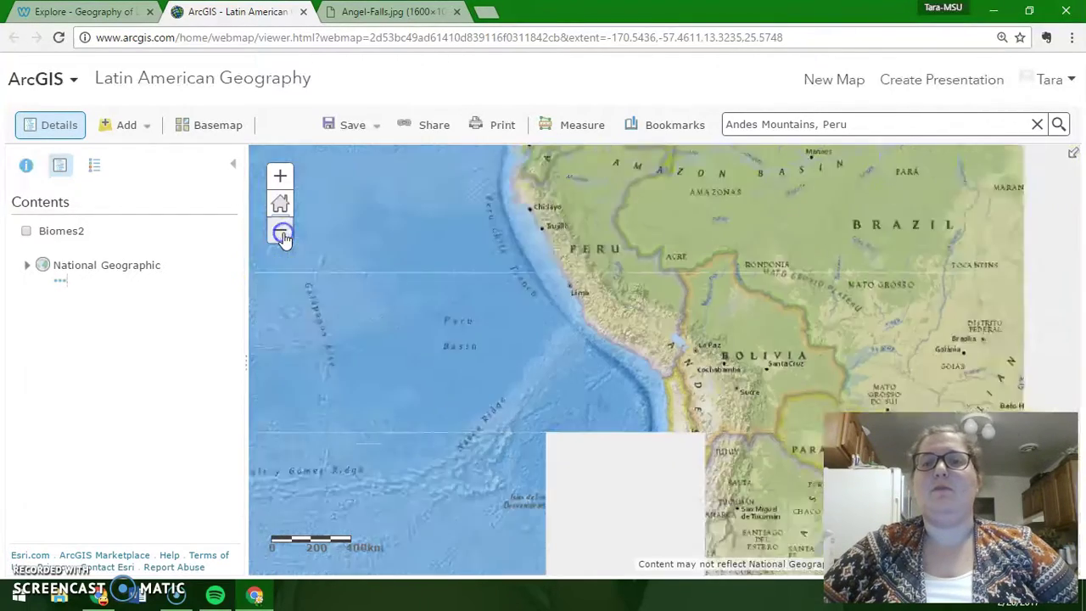
click(408, 249)
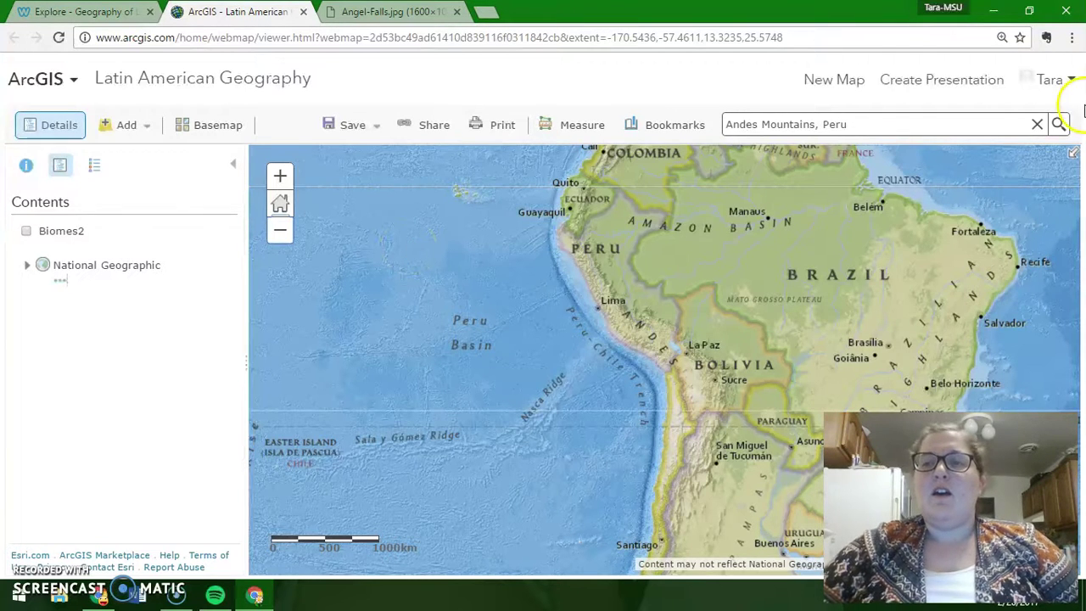
click(1037, 124)
click(801, 255)
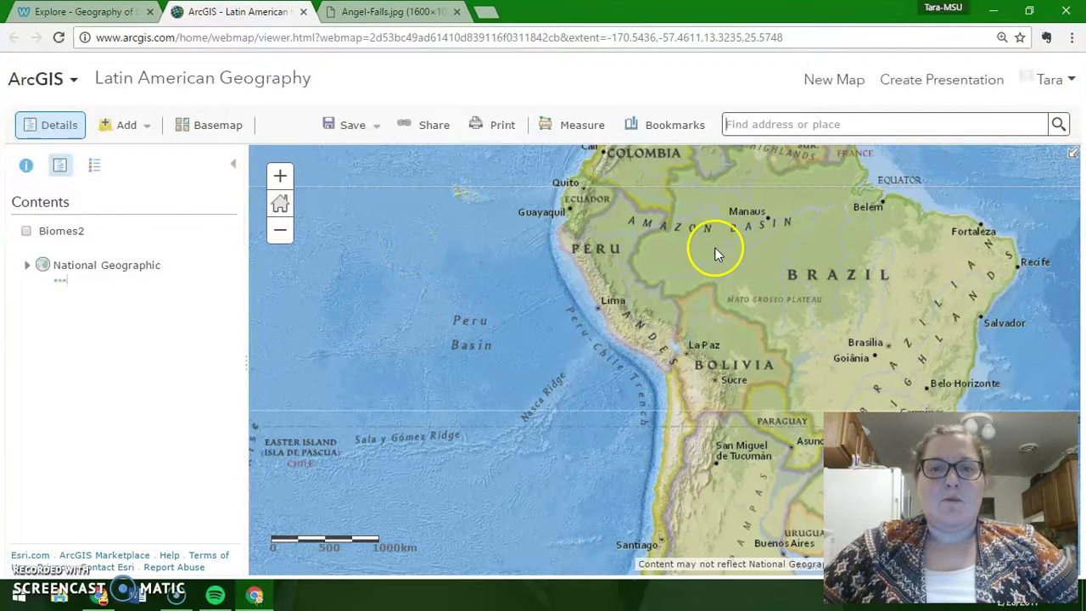
Open the Measure tool over South America and set the area unit to Sq Miles.
double_click(664, 252)
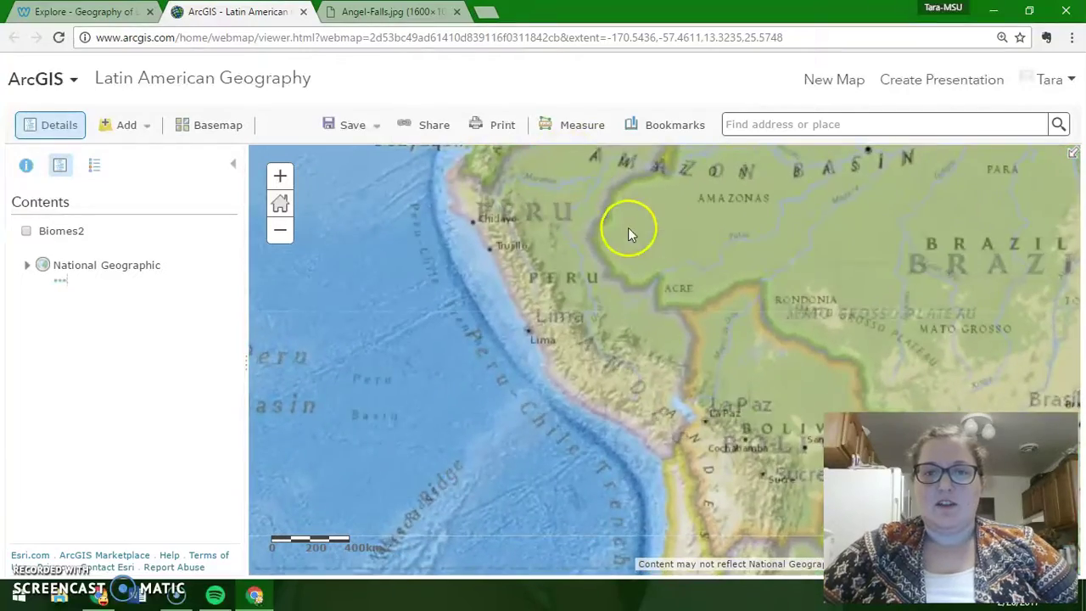
click(280, 230)
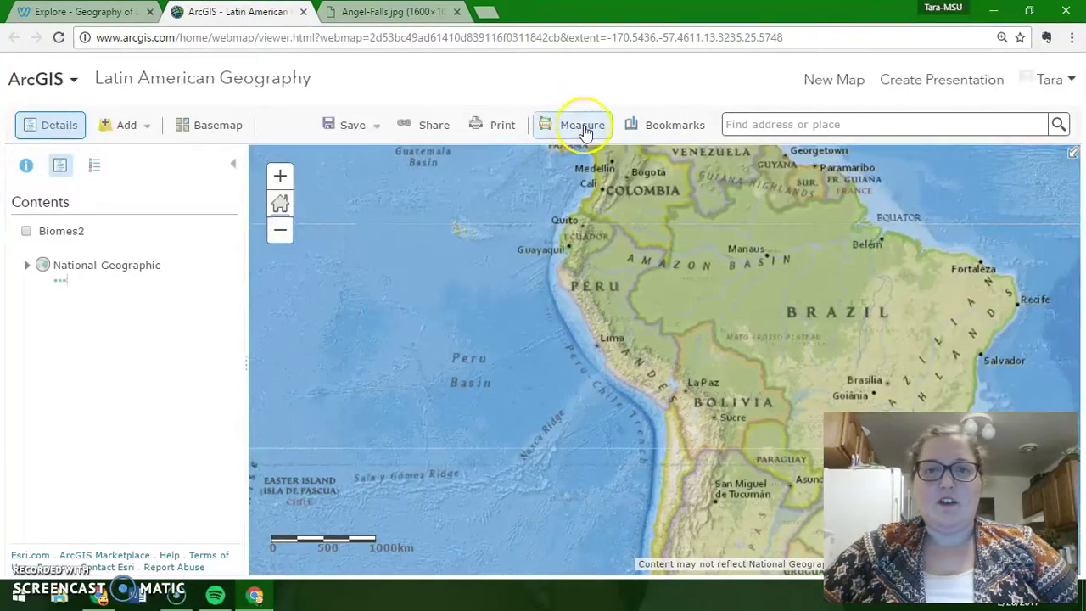
click(584, 129)
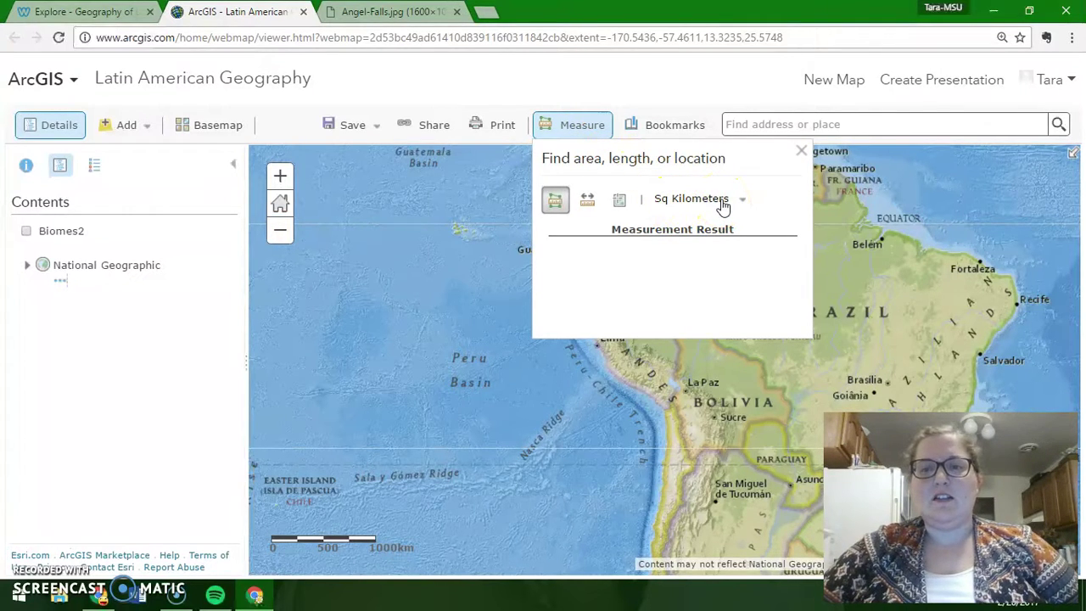
click(722, 204)
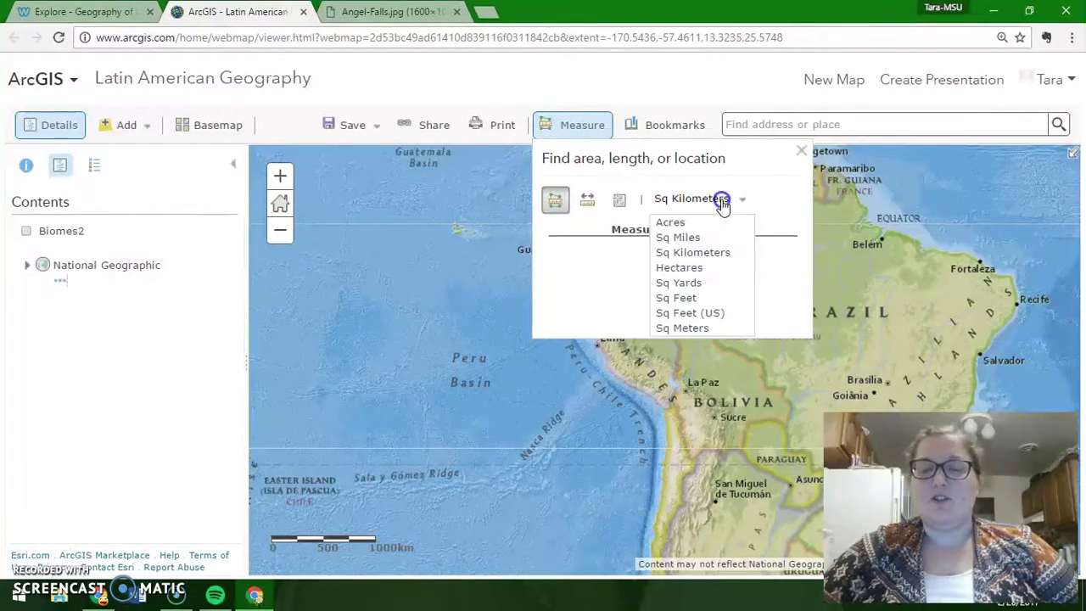
click(683, 237)
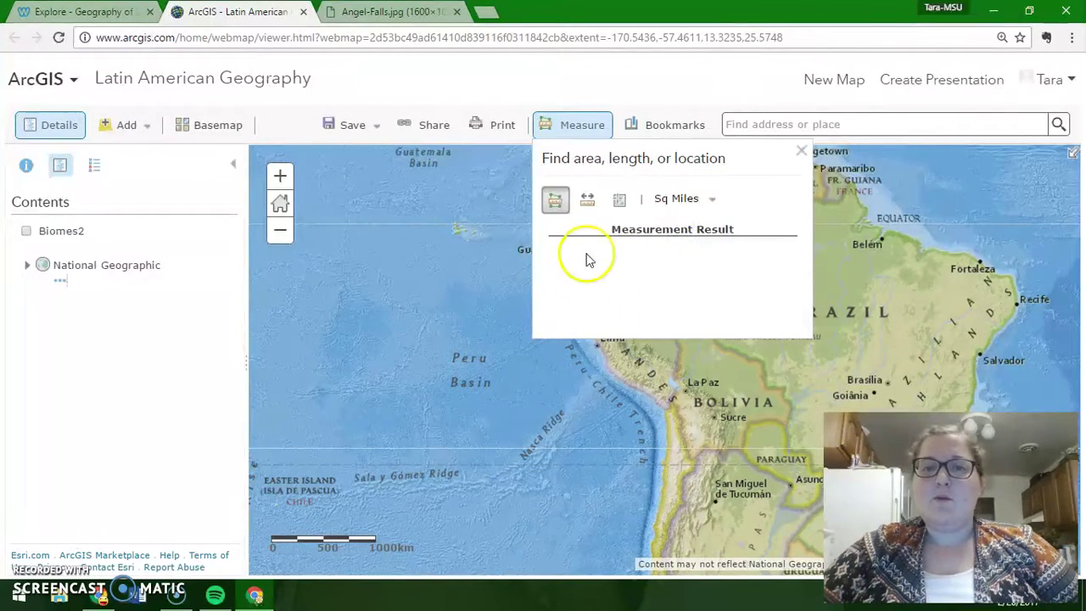
Switch the Measure tool from area to distance and set its unit to Miles.
click(588, 200)
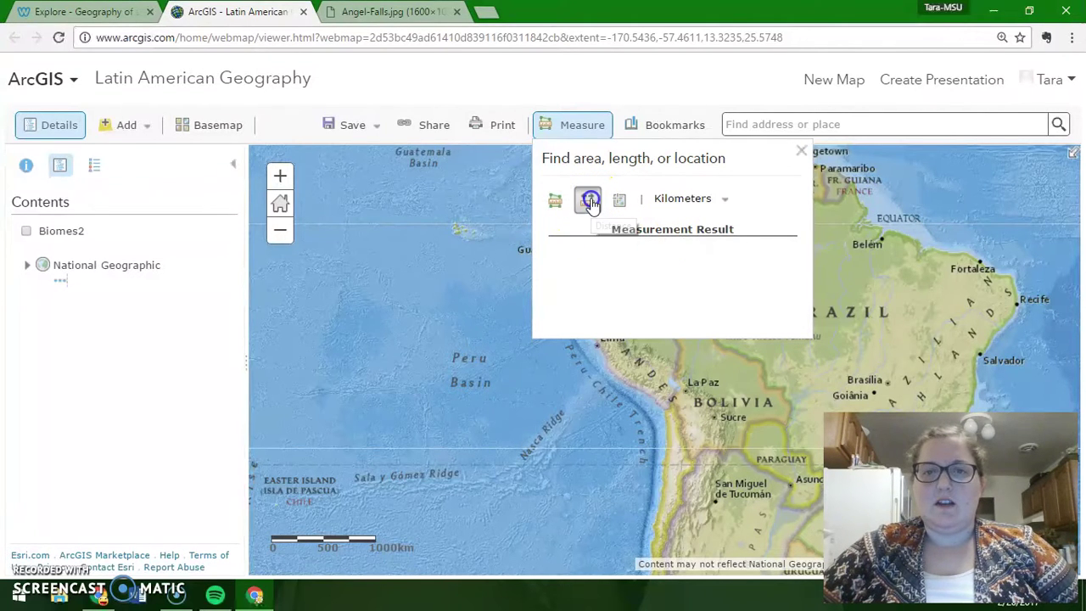
click(552, 202)
click(589, 204)
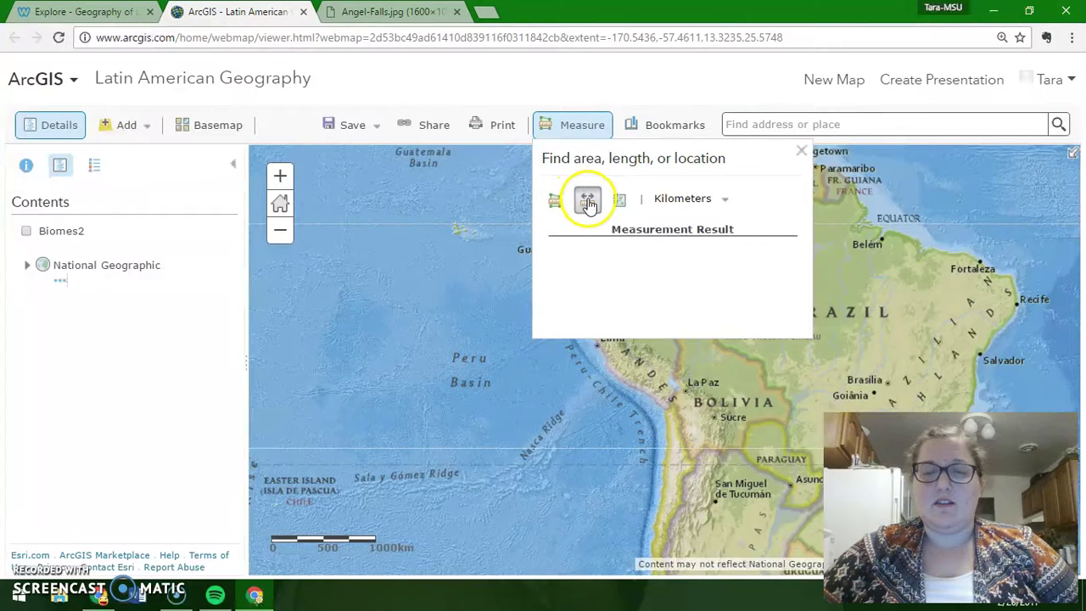
click(696, 205)
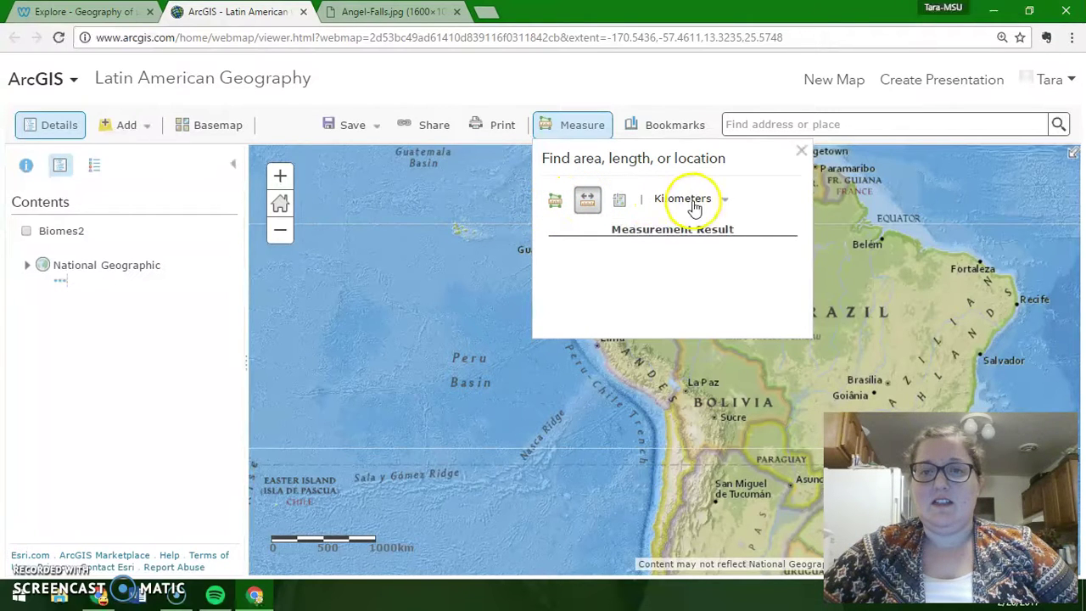
click(699, 220)
click(665, 415)
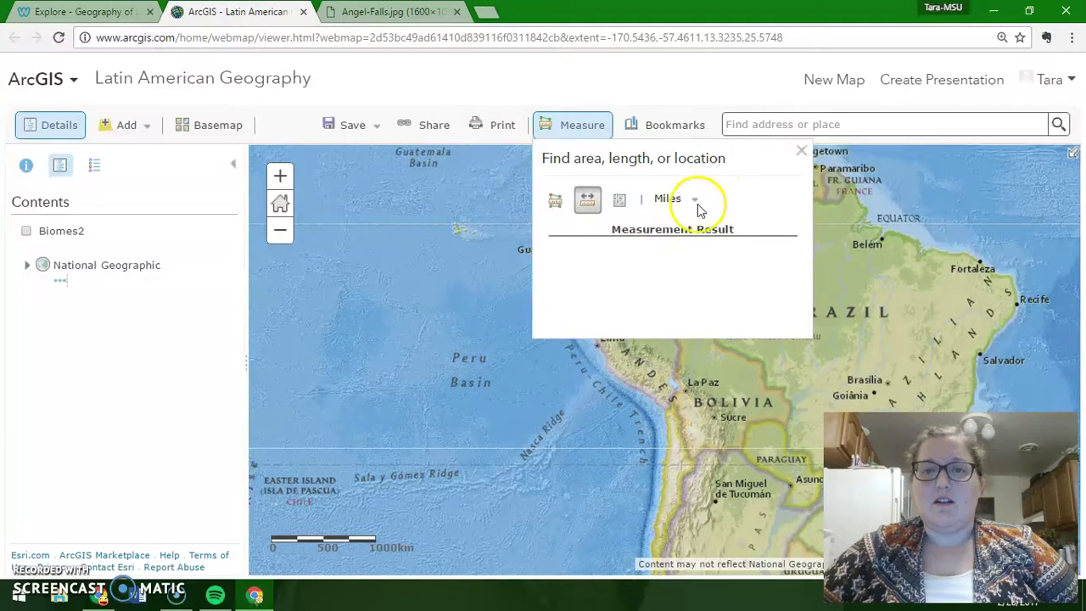
Measure the distance along the Andes with a multi-point line from near Medellín, Colombia, south to Santiago, Chile.
drag(724, 454, 528, 441)
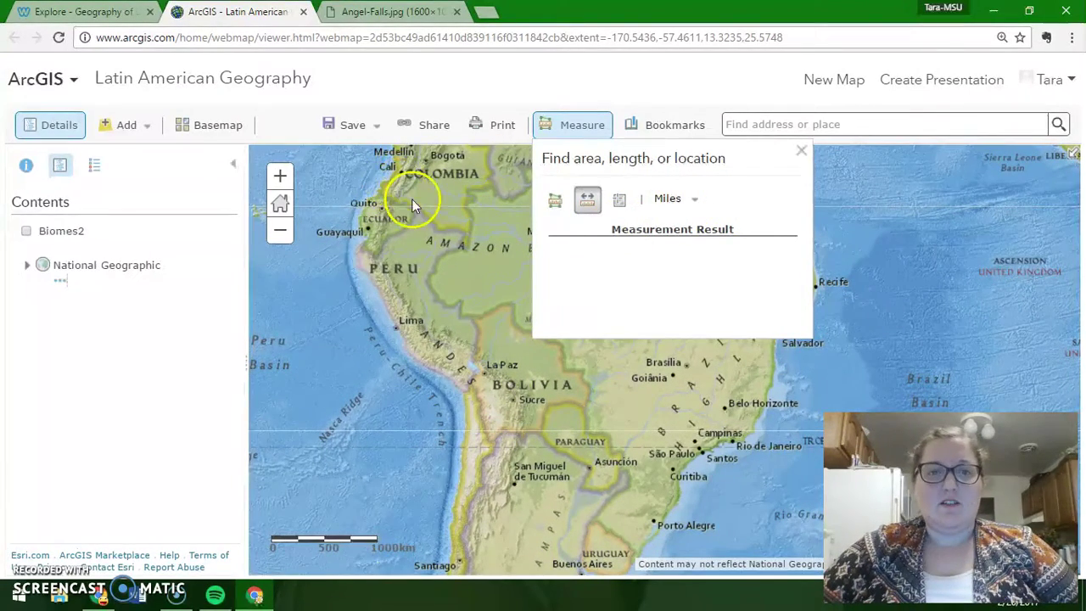
click(413, 150)
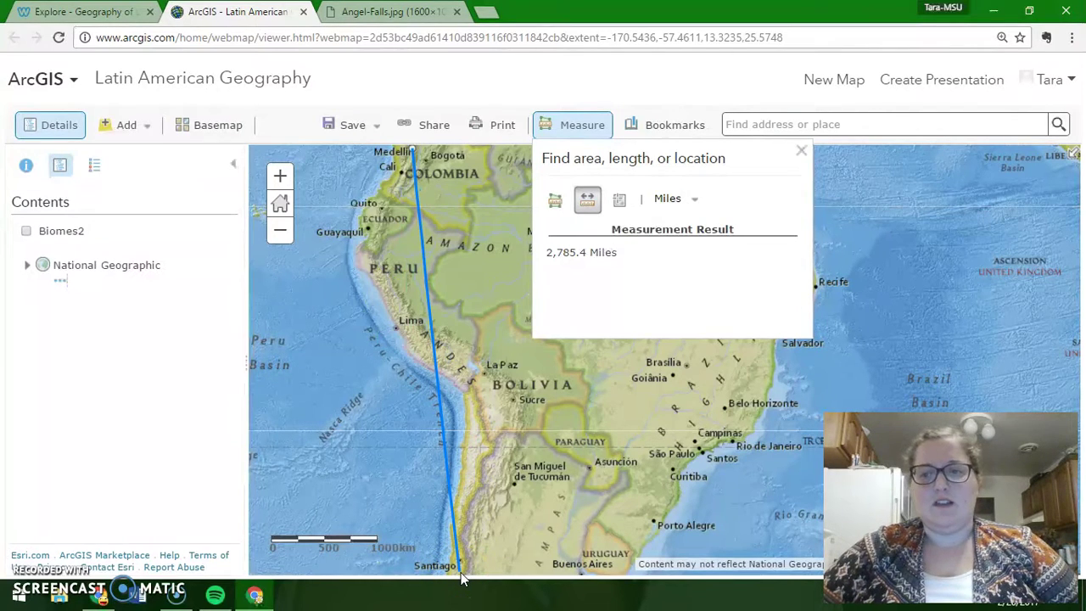
click(382, 211)
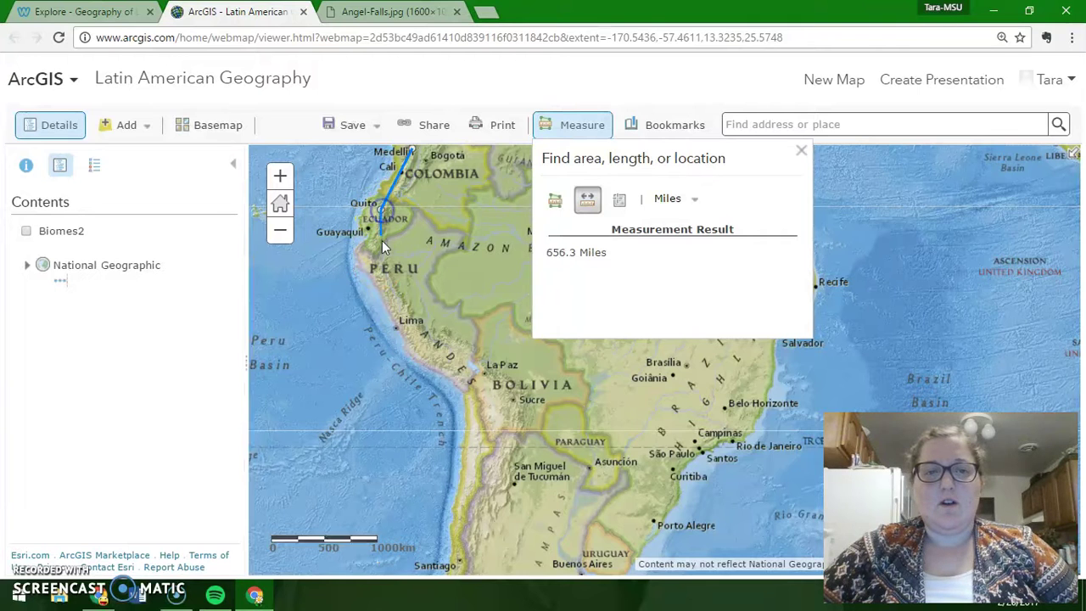
click(371, 264)
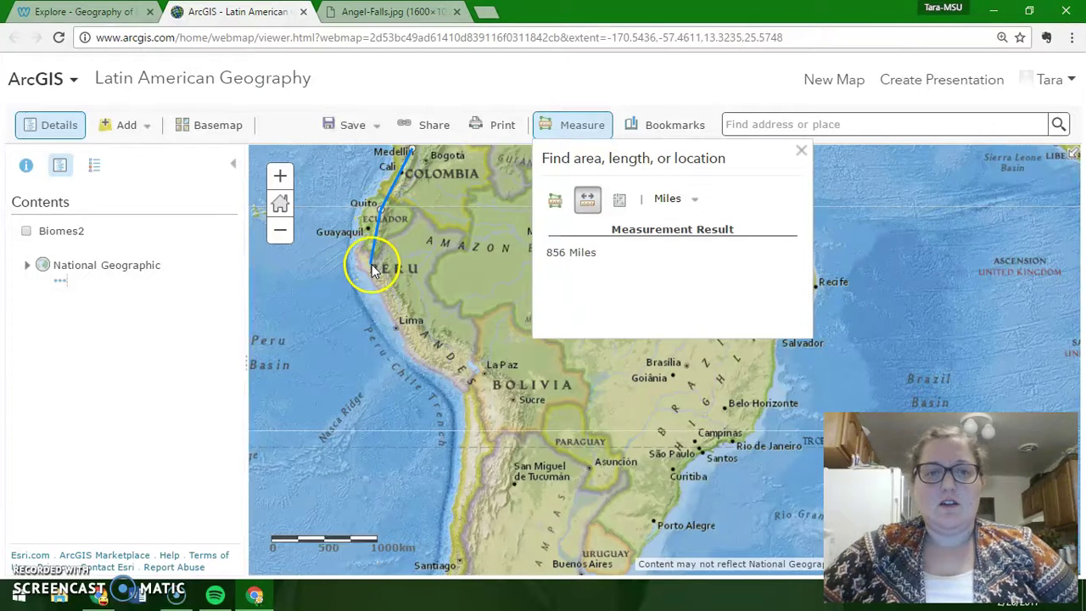
click(402, 316)
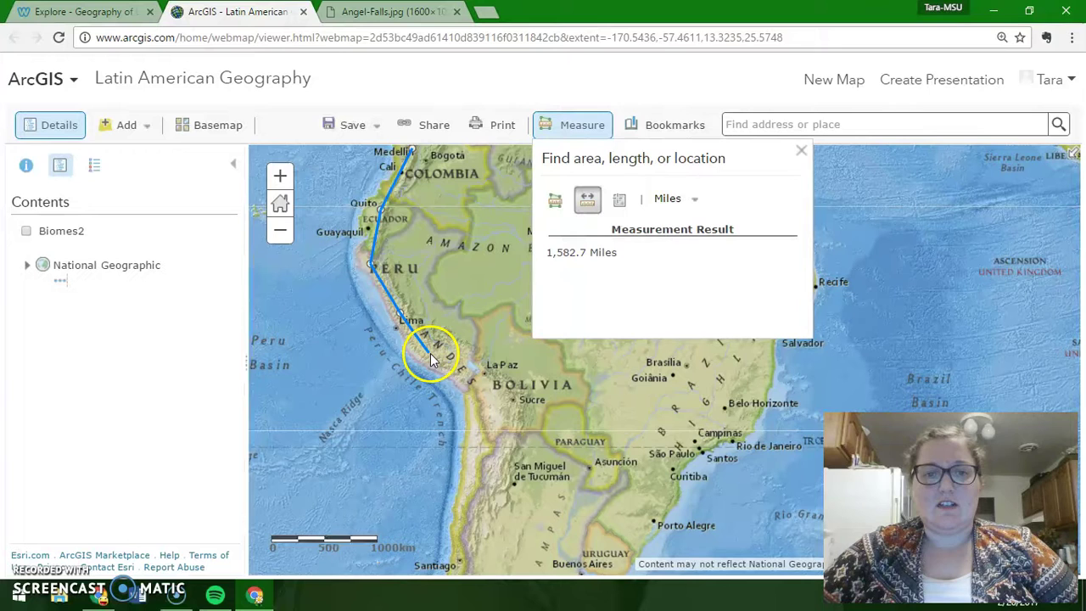
click(426, 349)
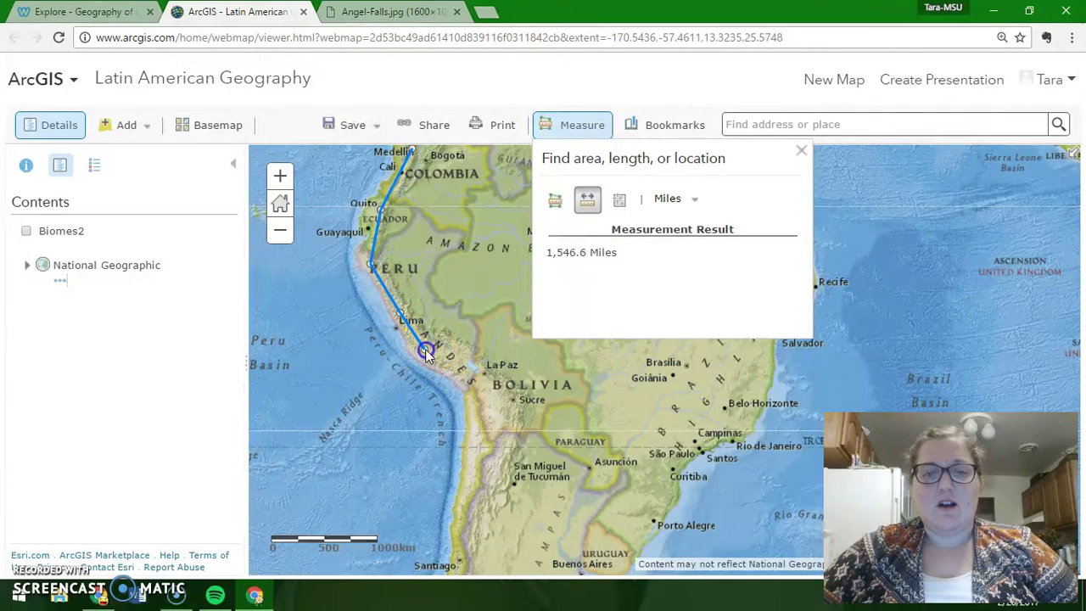
click(464, 375)
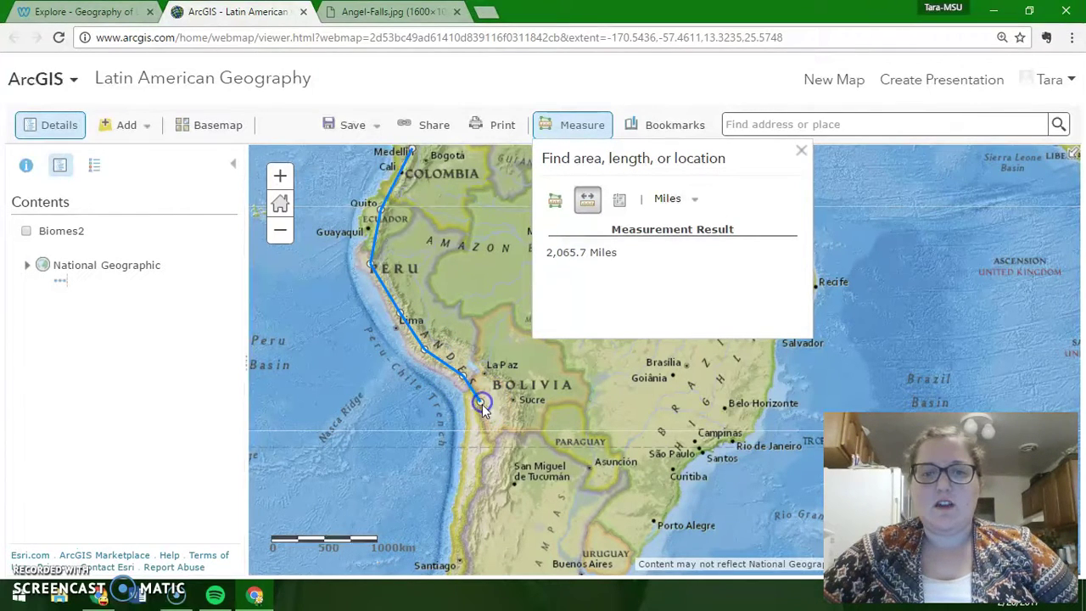
click(480, 401)
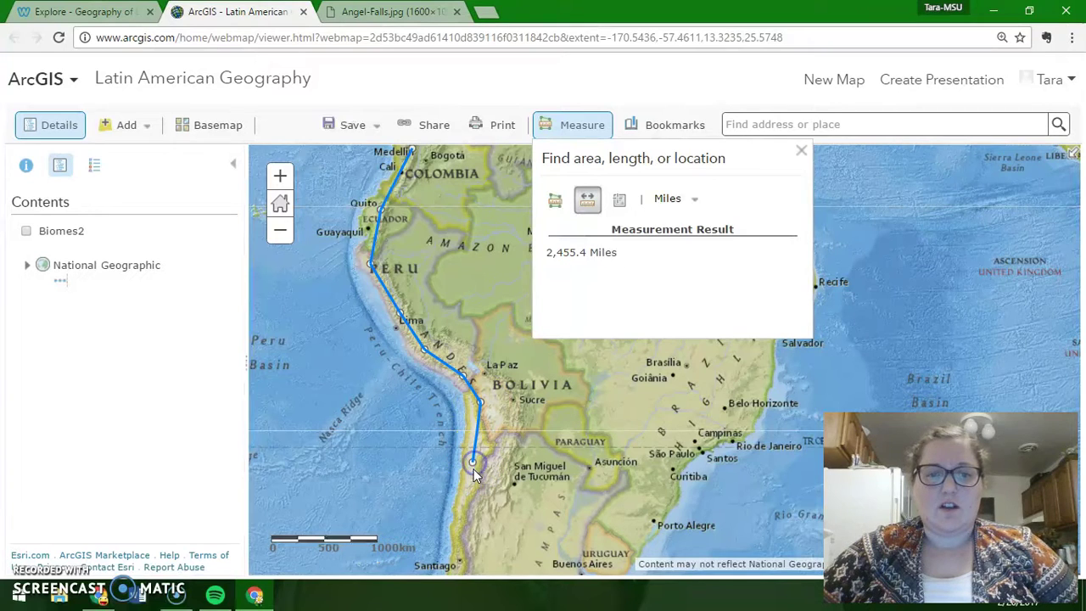
click(464, 512)
double_click(458, 550)
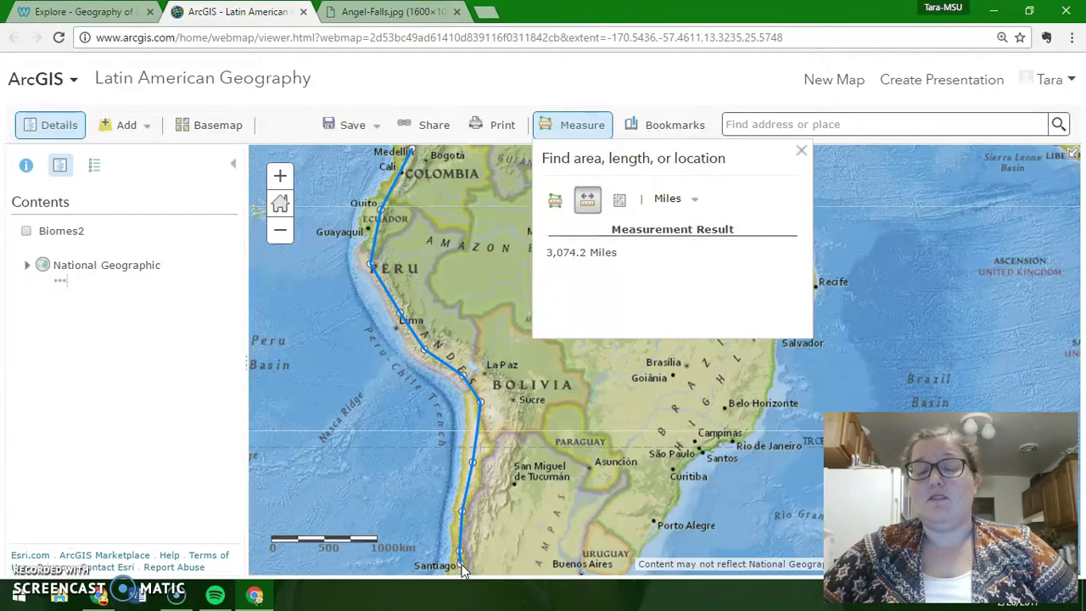
Finish the Andes distance line at Santiago, Chile.
click(462, 571)
click(462, 570)
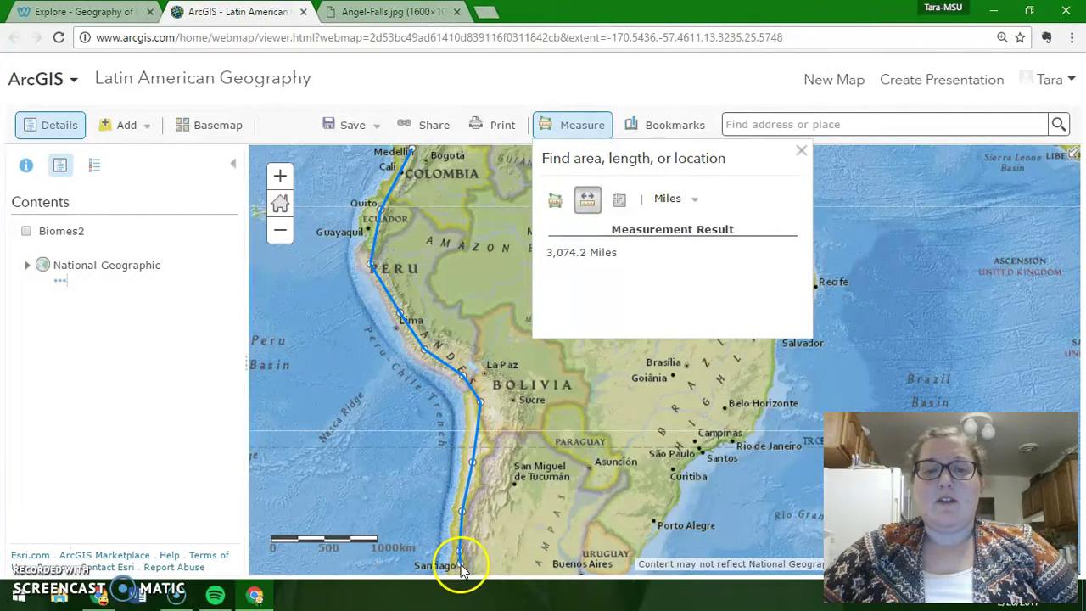
mouse_move(461, 565)
mouse_down()
mouse_move(482, 562)
mouse_move(565, 388)
mouse_move(450, 533)
mouse_move(462, 567)
mouse_up()
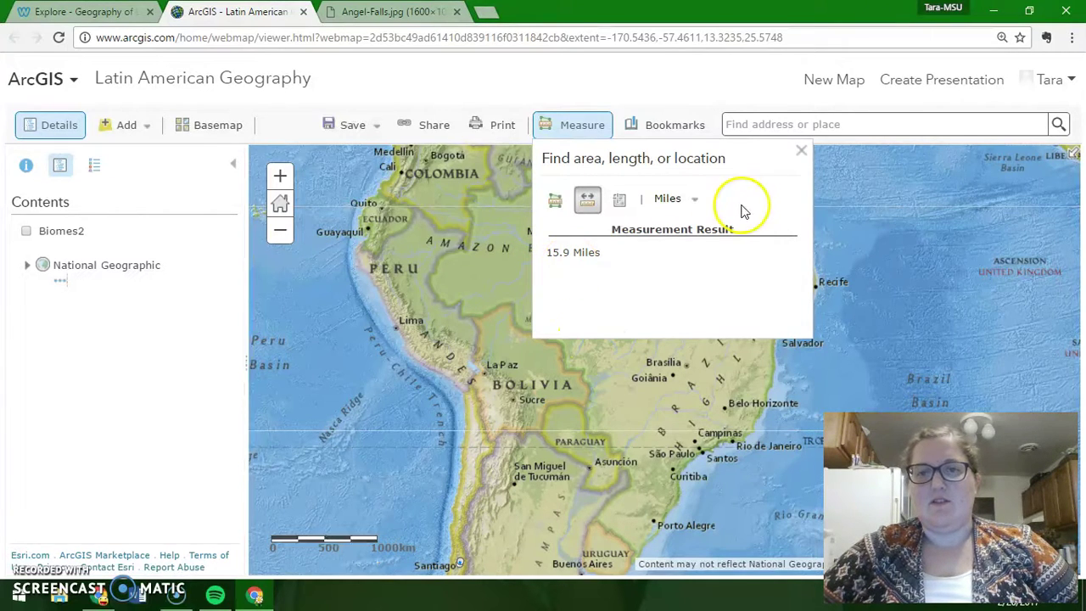
Switch the Measure tool to area and trace the western edge of the Andes from near Medellín, Colombia, south to Santiago, Chile.
click(556, 205)
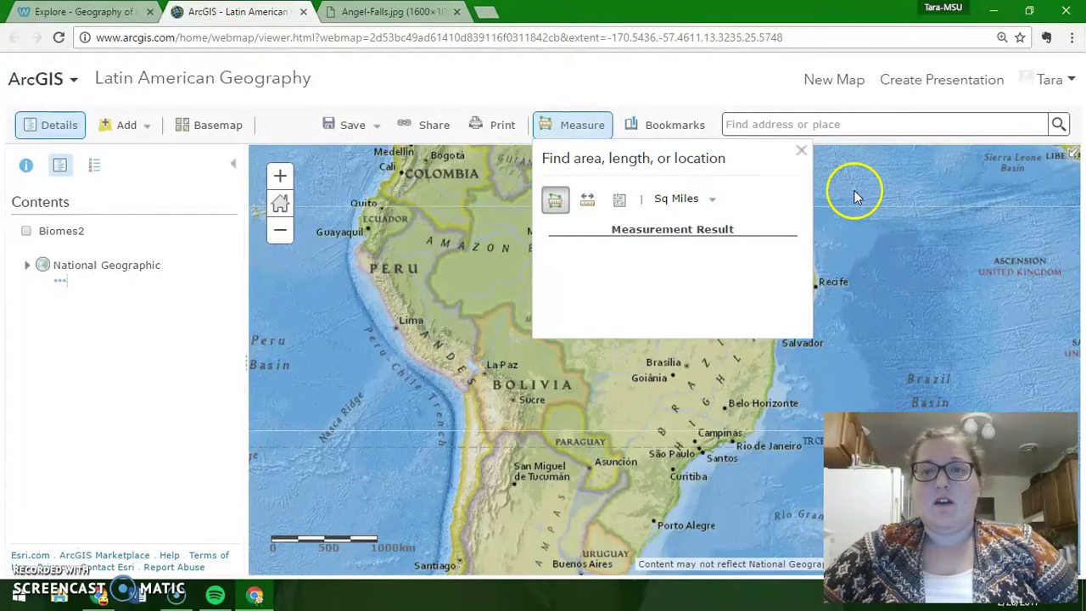
click(412, 152)
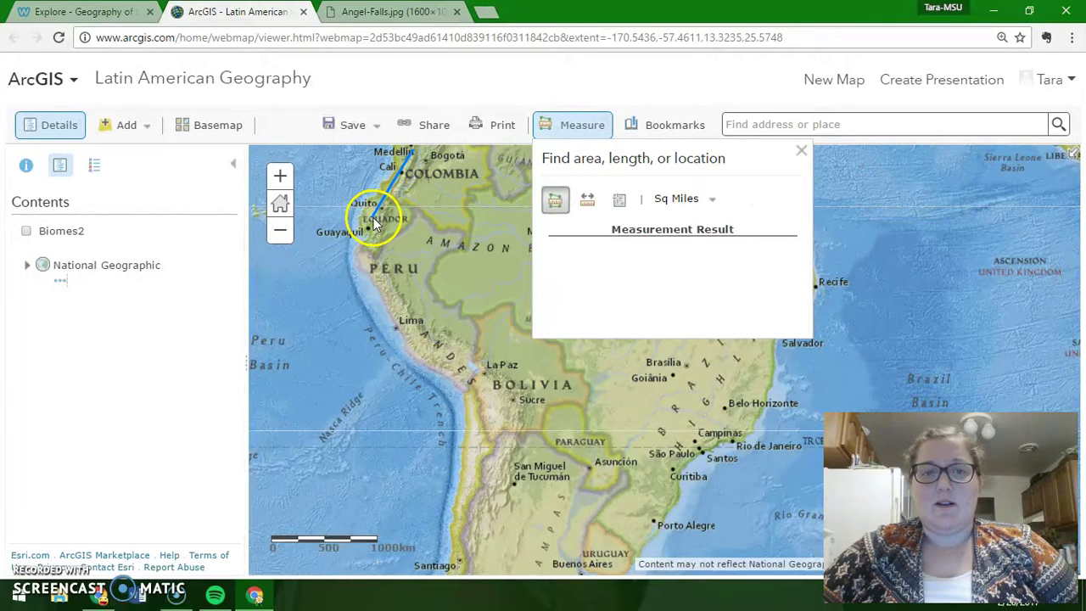
click(364, 258)
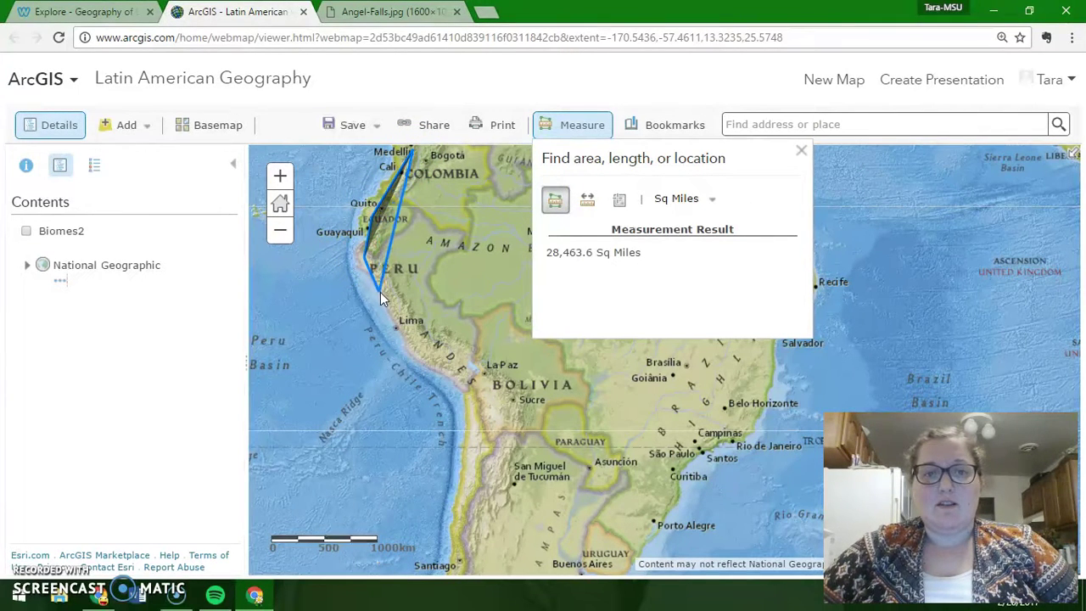
click(394, 316)
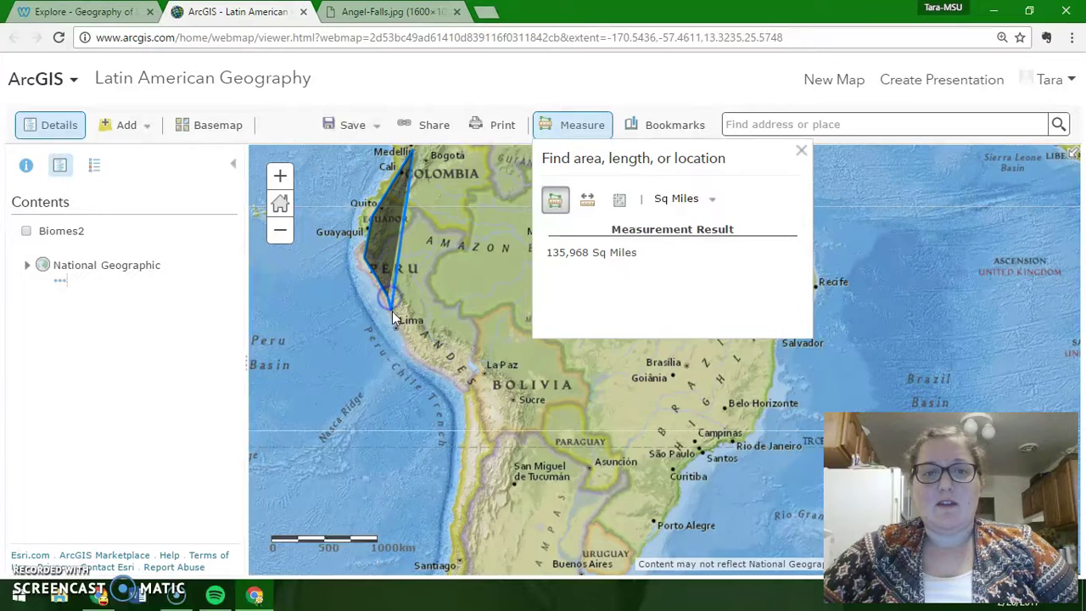
click(418, 353)
click(446, 370)
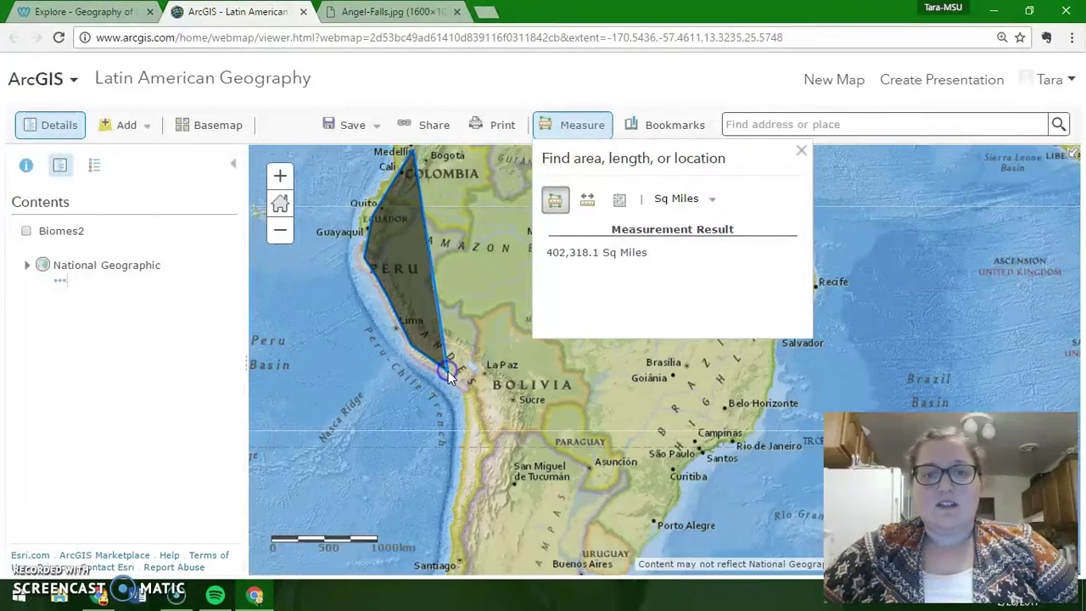
click(459, 414)
click(469, 444)
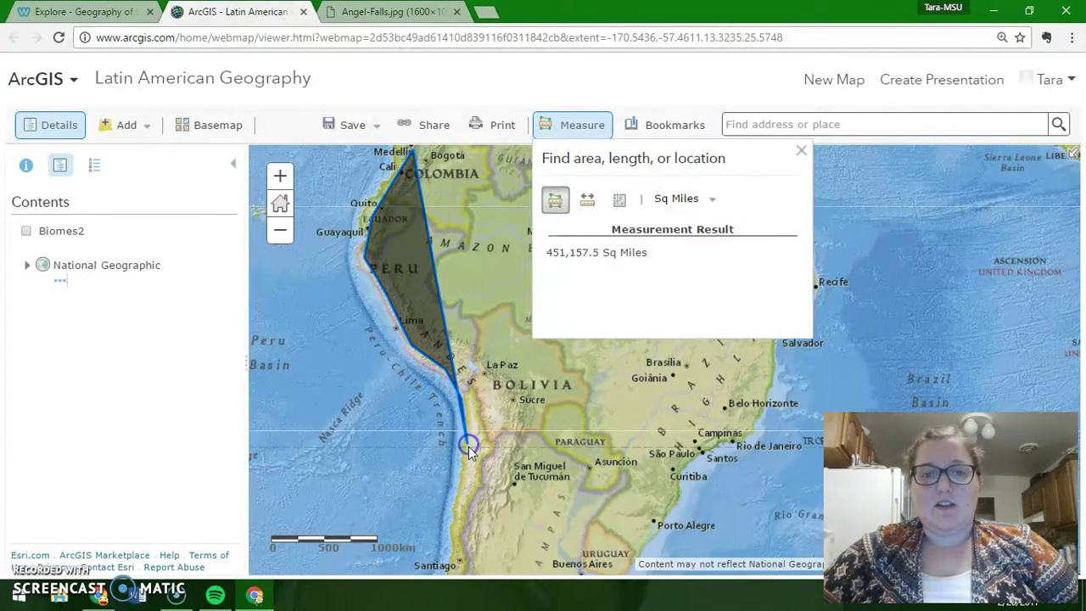
click(459, 501)
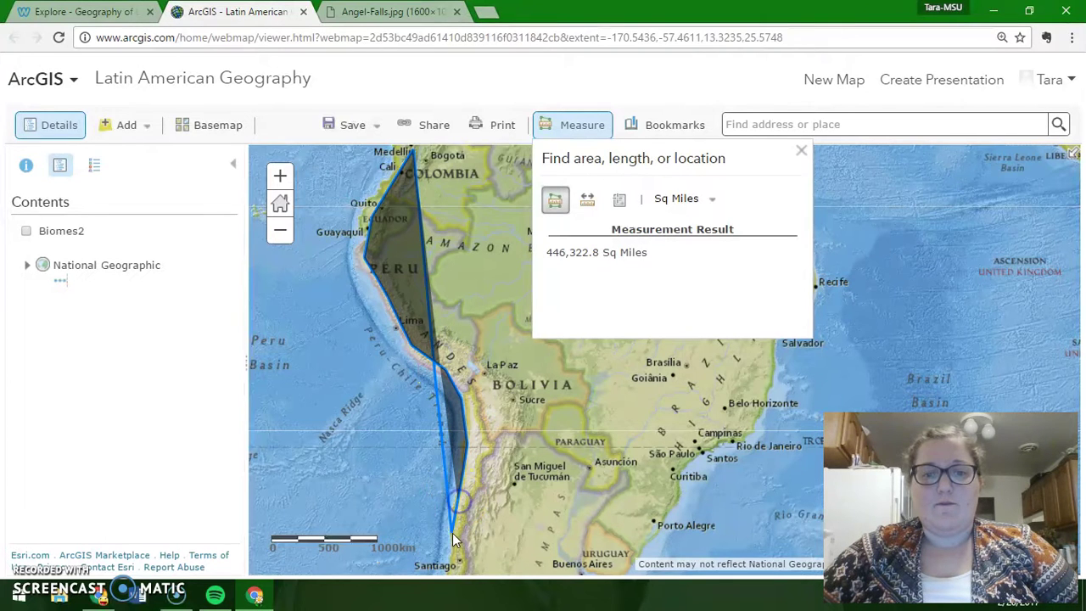
click(447, 562)
click(458, 570)
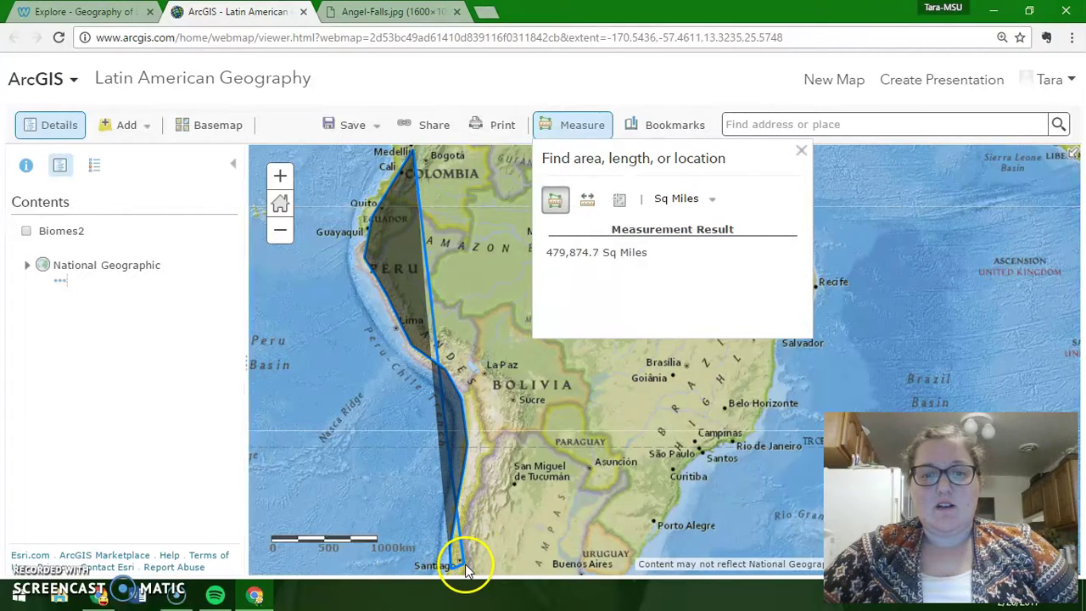
double_click(466, 567)
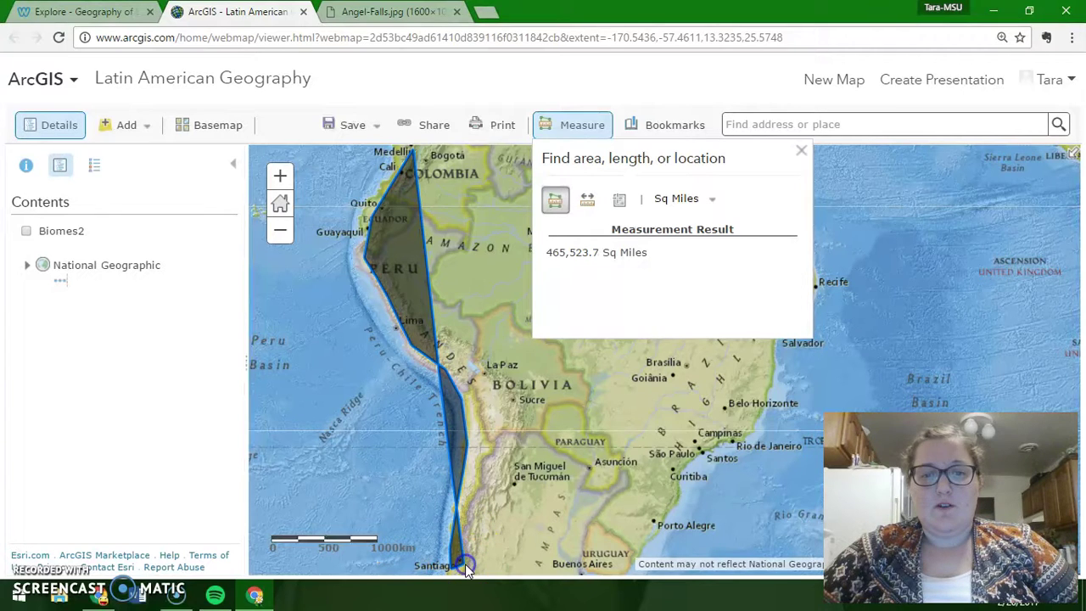
Complete the area outline along the eastern side of the Andes back north to near Medellín, and close the Measure tool.
click(487, 482)
click(491, 418)
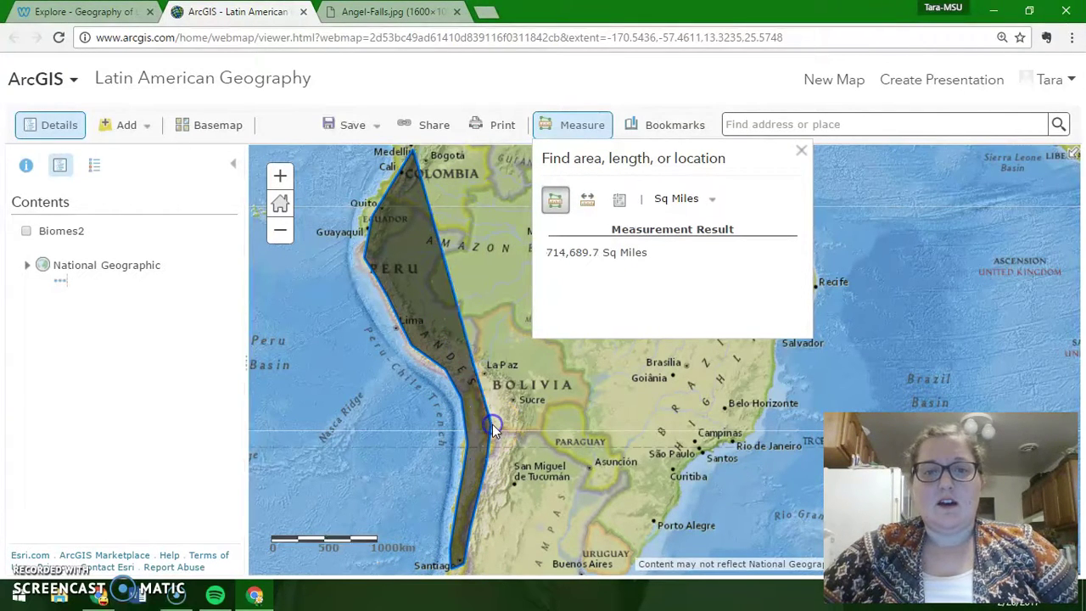
double_click(473, 376)
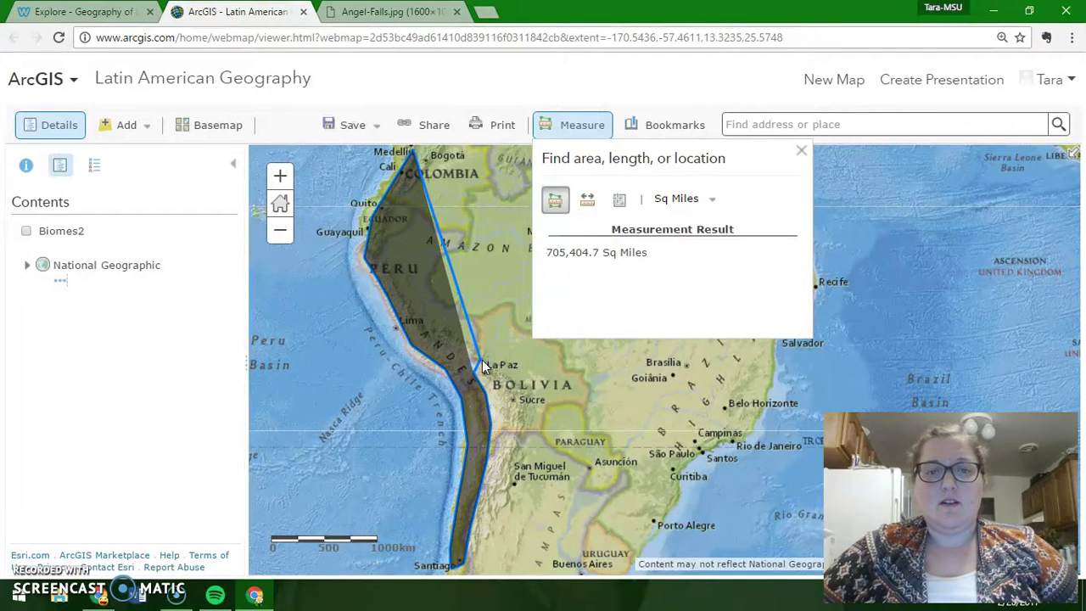
click(430, 326)
drag(426, 322, 395, 222)
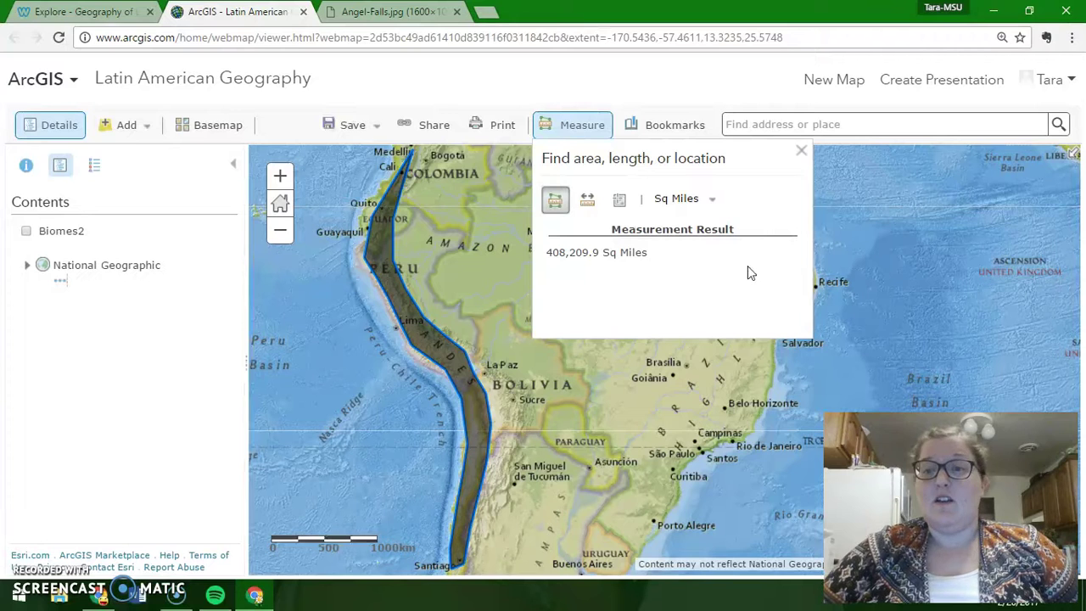
click(686, 295)
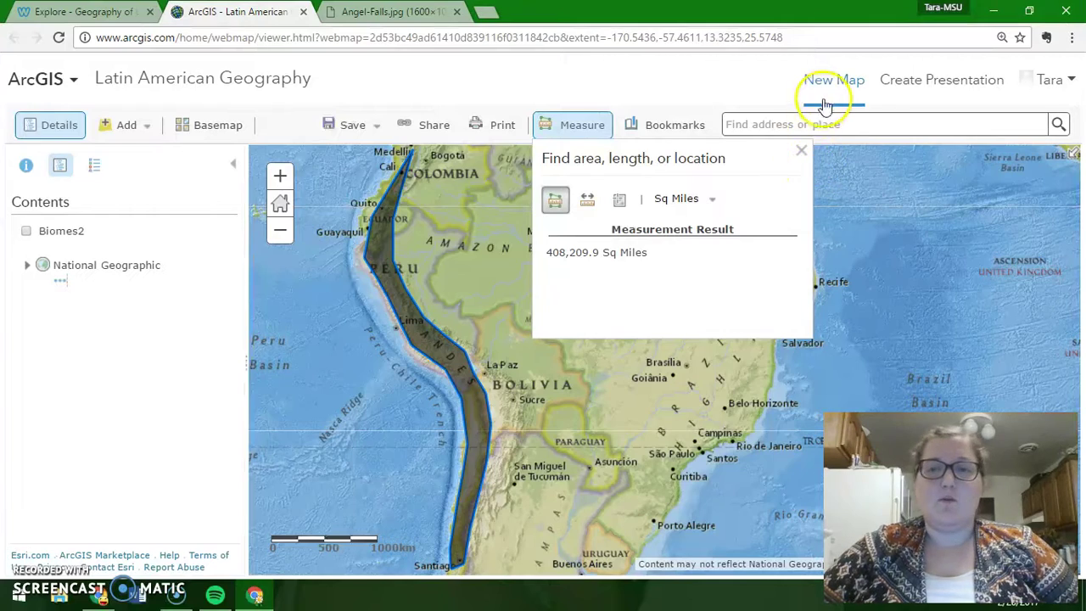
click(803, 152)
Search the map for Angel Falls, Bolívar, Venezuela, and view the location without the result pop-up.
double_click(513, 274)
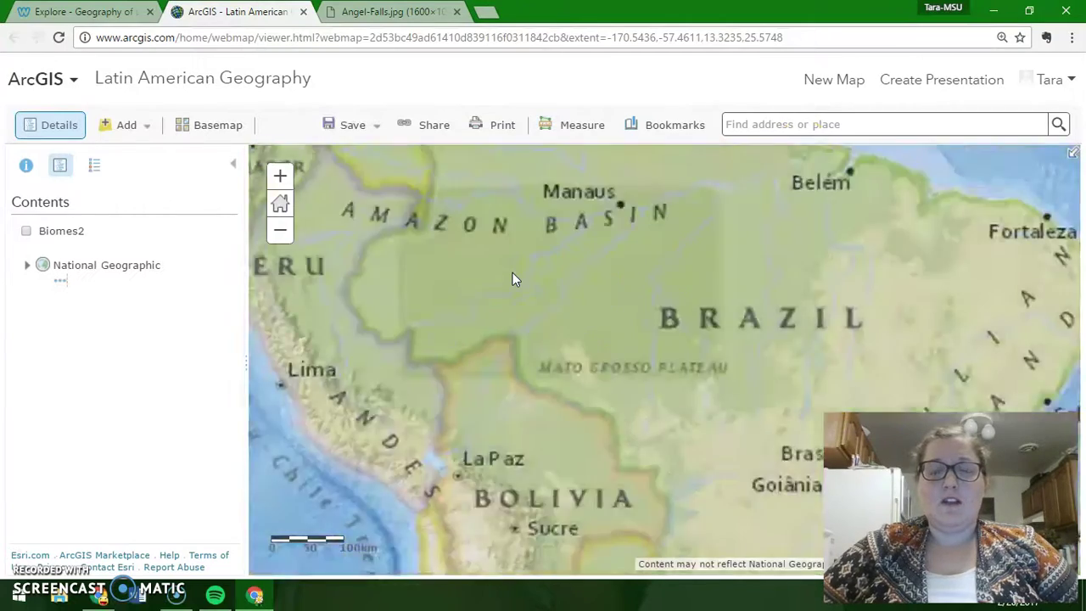
drag(513, 278, 472, 324)
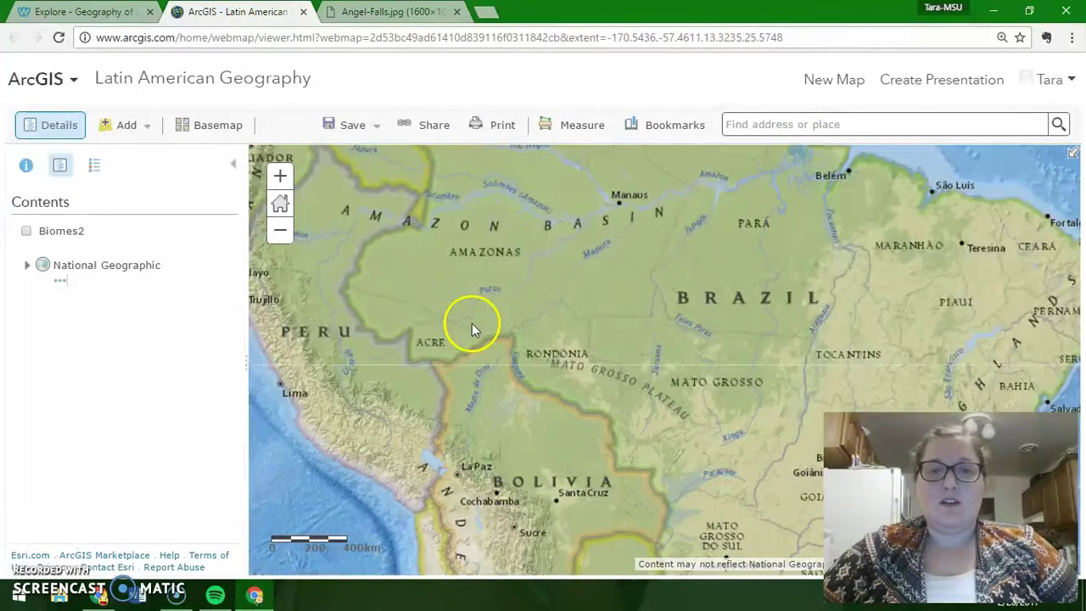
click(828, 122)
text(Angel,)
key(BackSpace)
text(Fall)
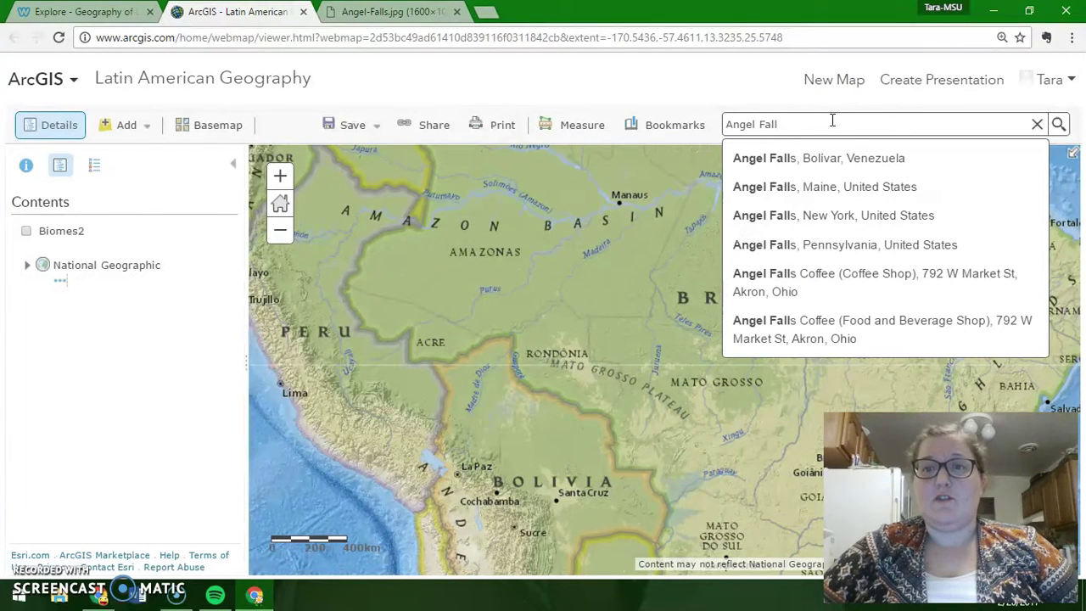
click(872, 166)
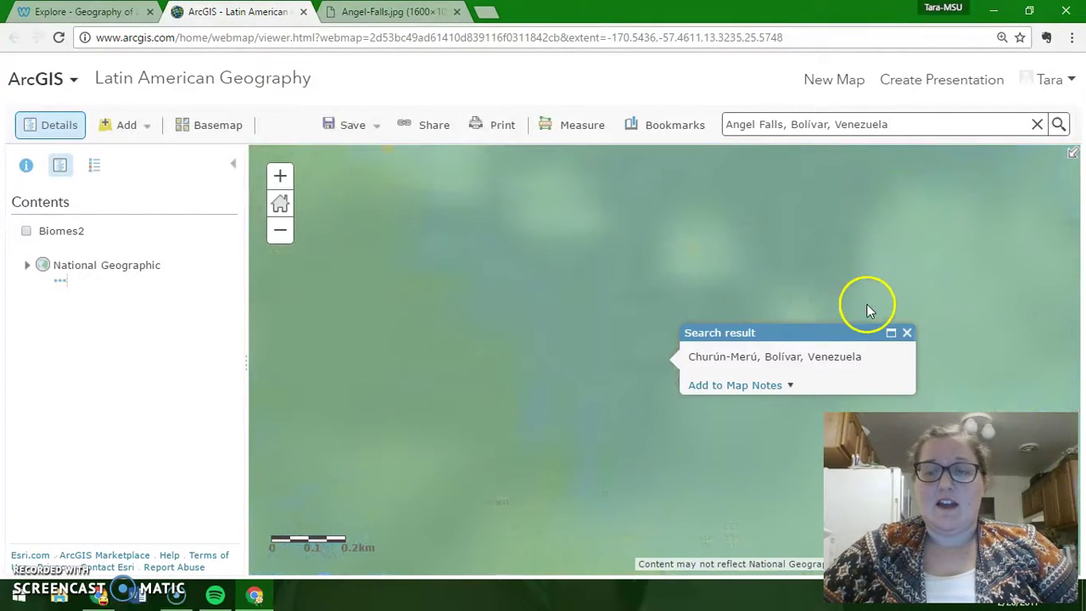
click(907, 335)
click(283, 232)
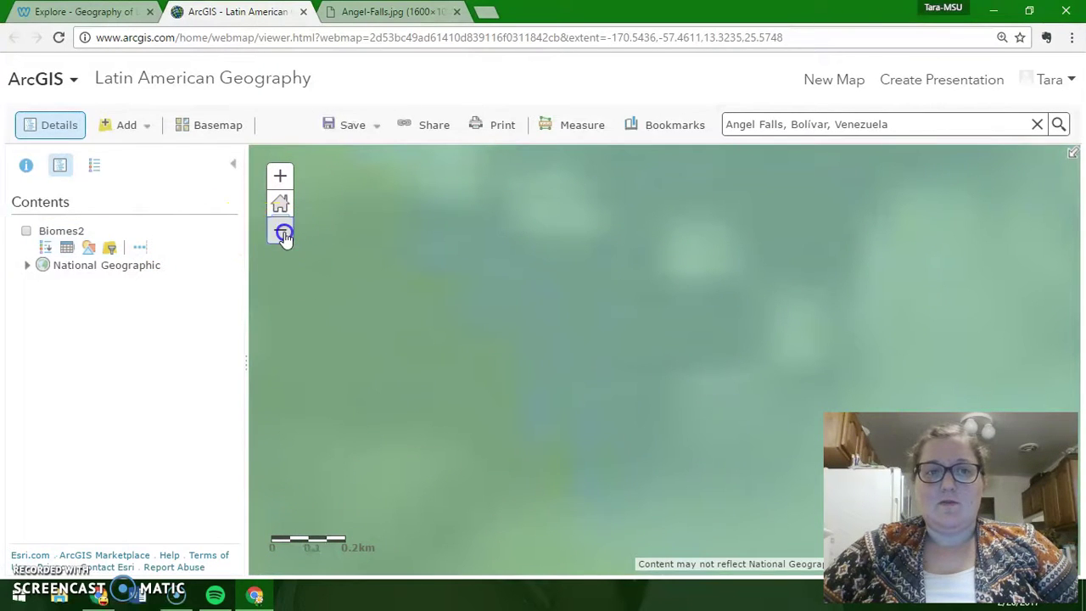
Switch the basemap to Imagery and search again for Angel Falls, Bolívar, Venezuela, dismissing the result pop-up.
click(222, 126)
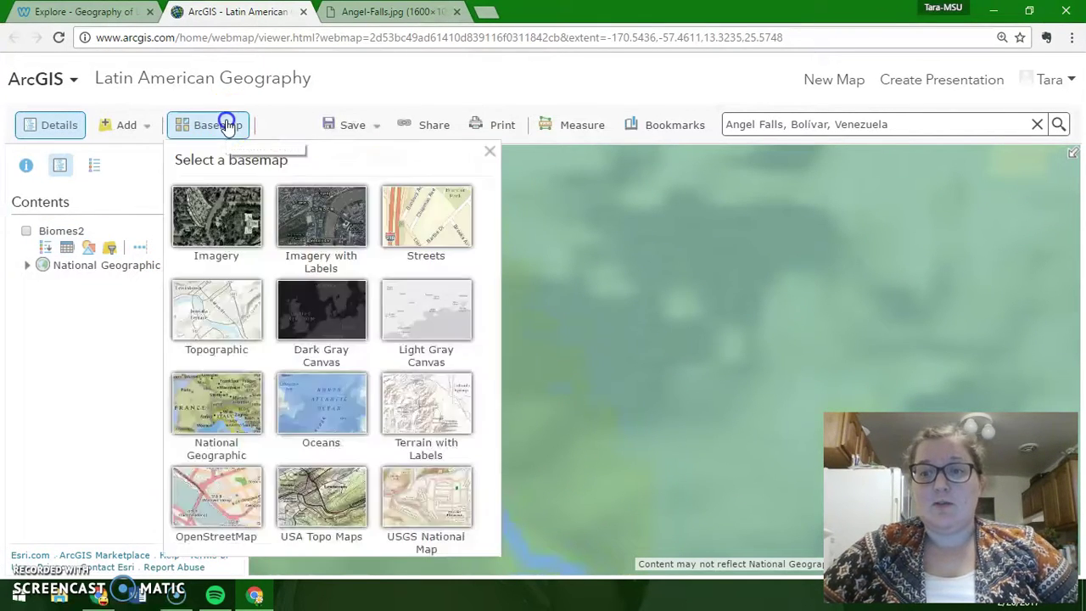
click(217, 219)
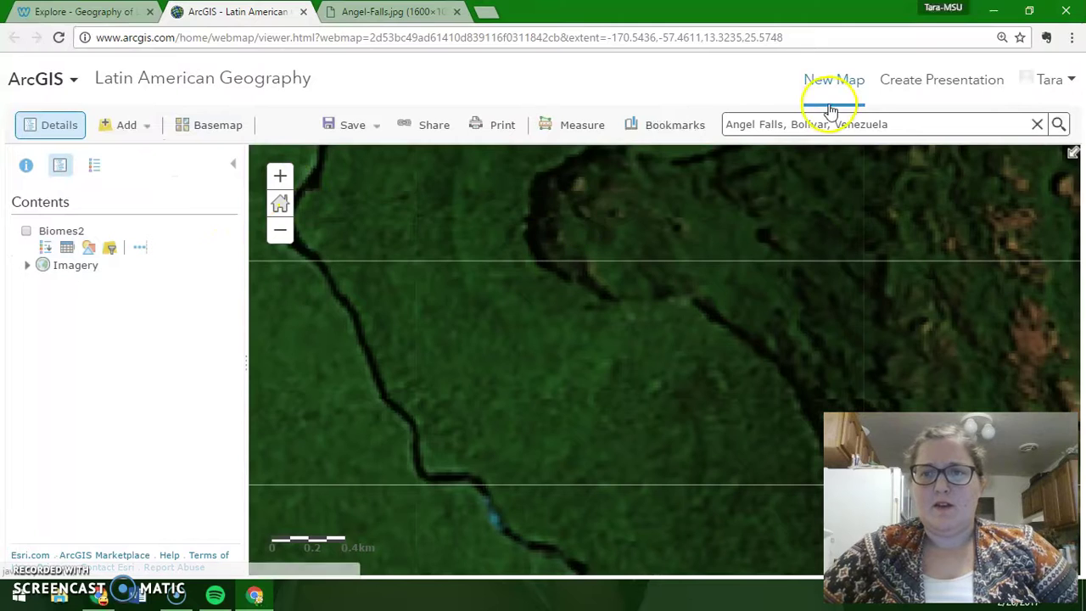
click(902, 123)
key(Return)
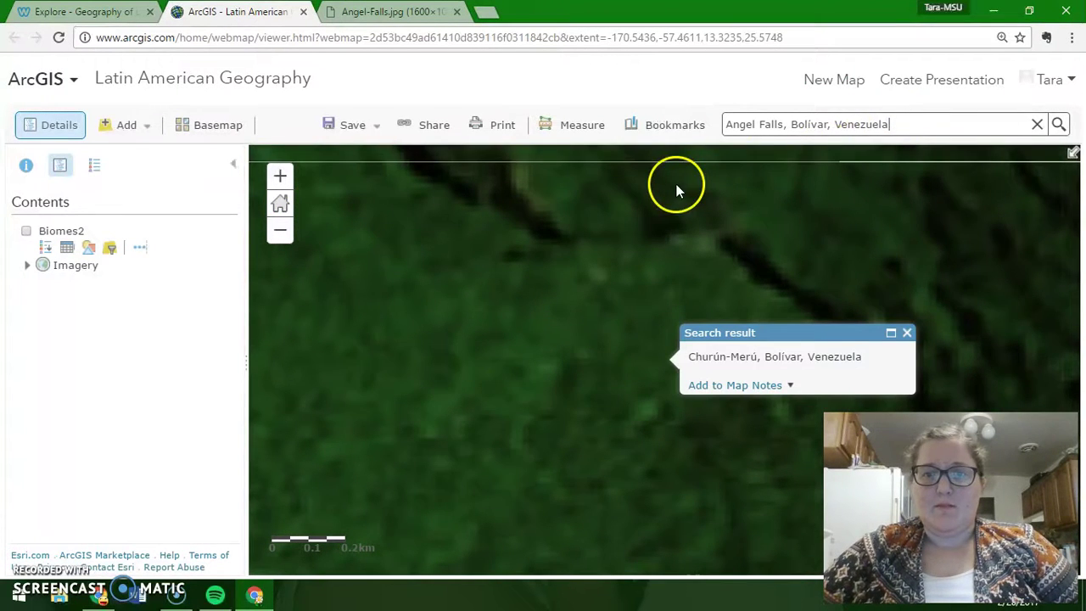
click(907, 332)
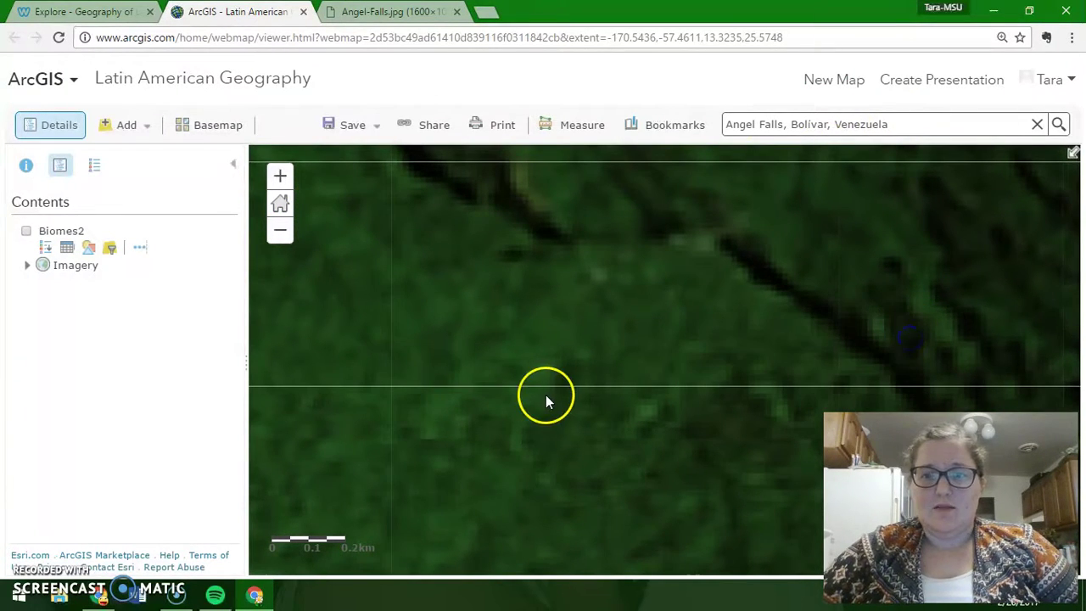
Examine the satellite imagery around Angel Falls at closer and wider scales to locate the falls' surroundings.
click(281, 174)
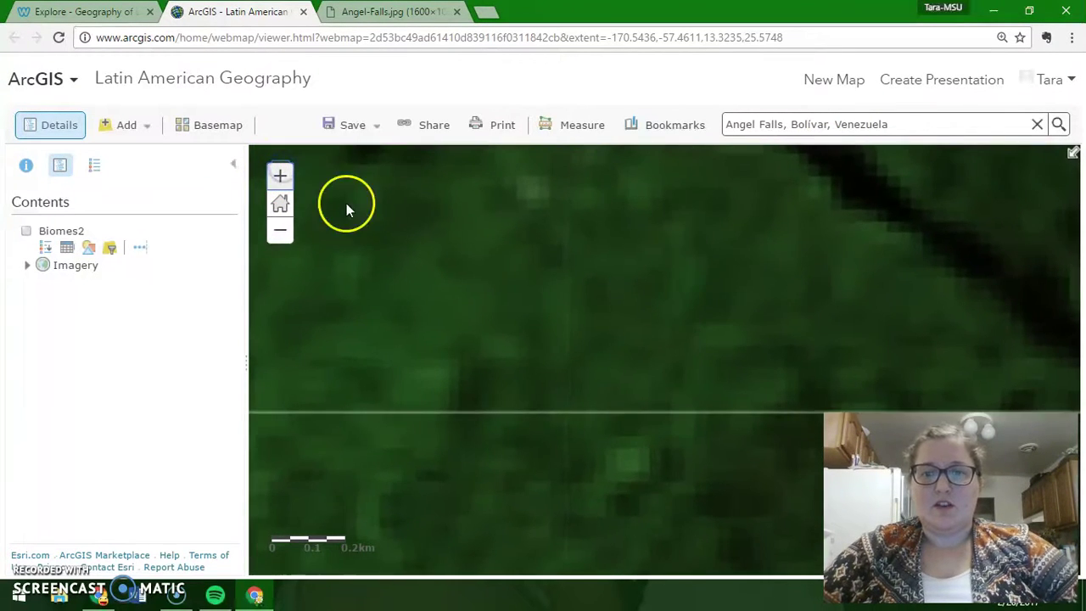
click(281, 230)
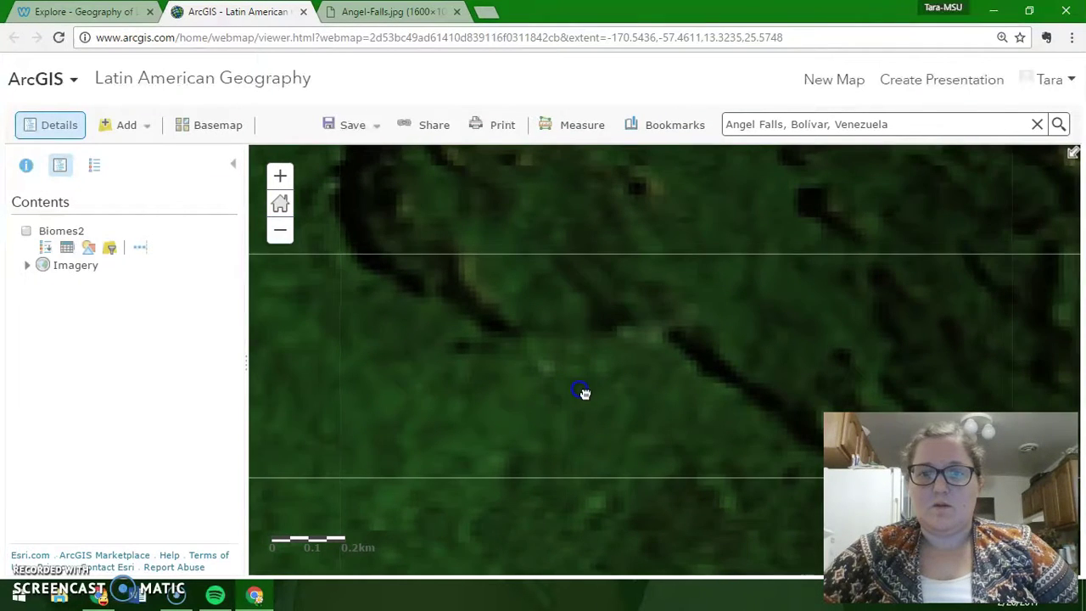
click(279, 232)
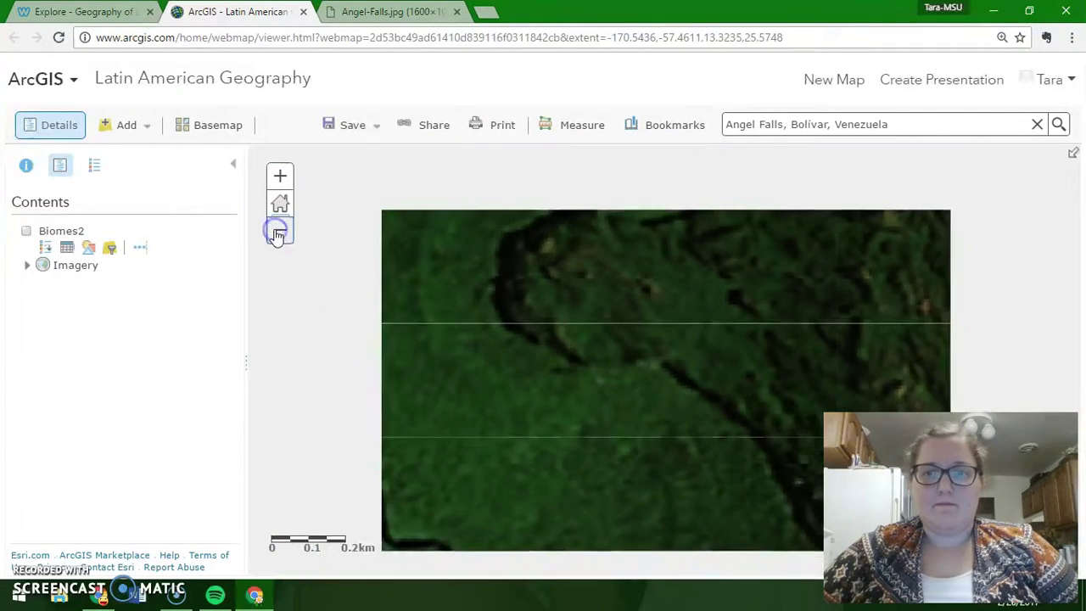
click(279, 231)
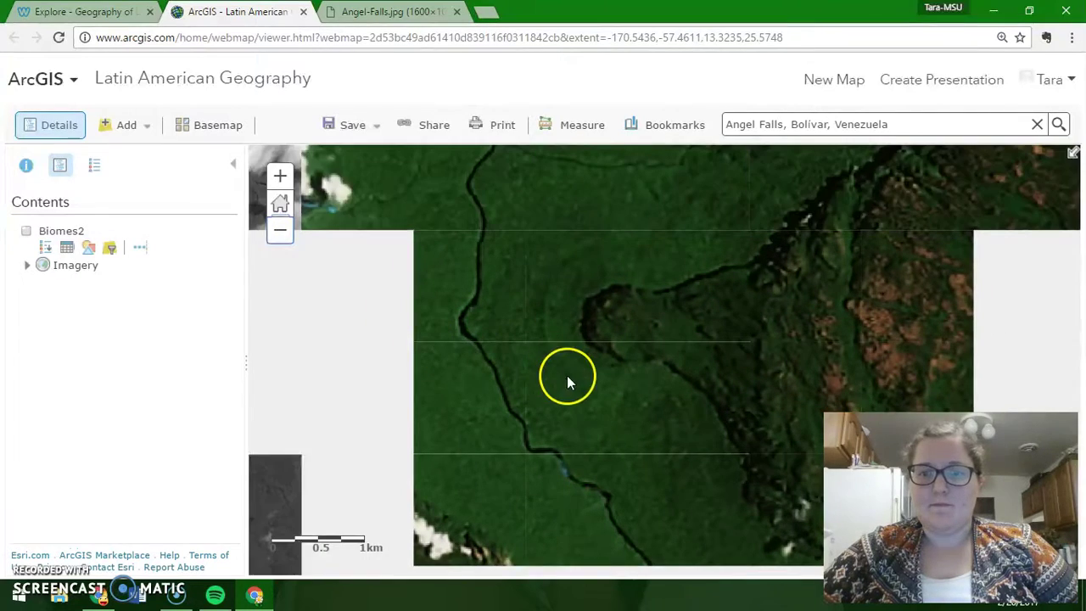
drag(568, 388, 594, 165)
drag(601, 356, 782, 288)
scroll(783, 288, down, 1)
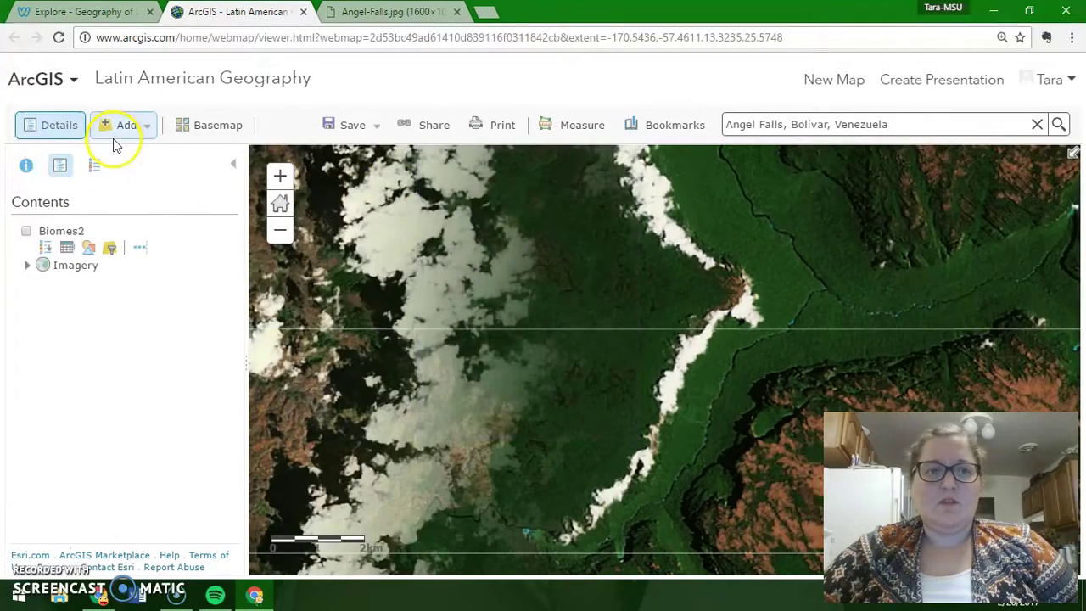
Create a map notes layer named Angel Falls using the Map Notes template.
click(151, 126)
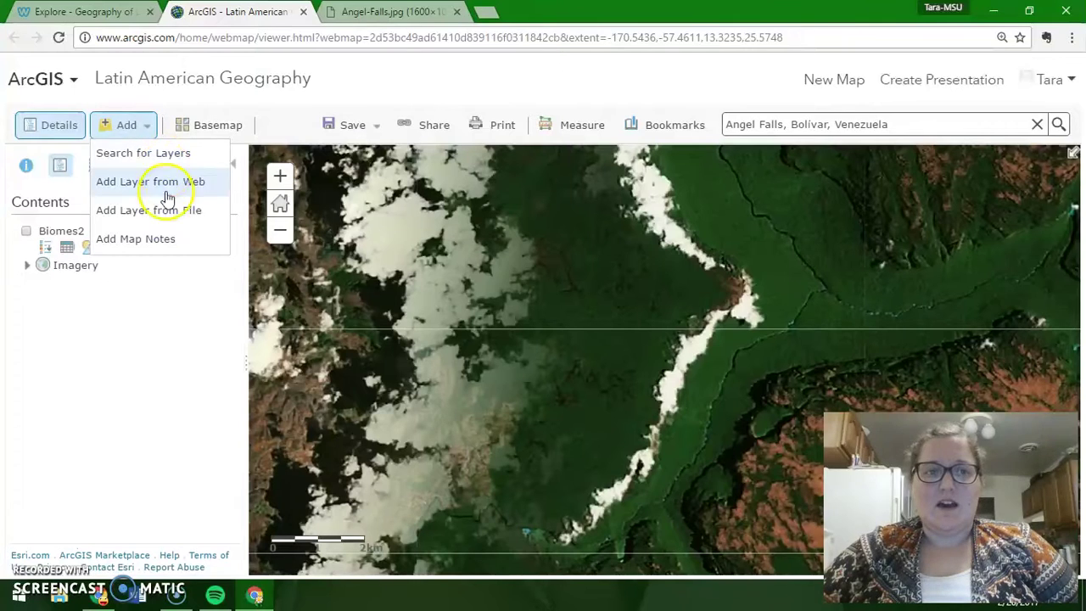
click(167, 240)
drag(498, 293, 462, 295)
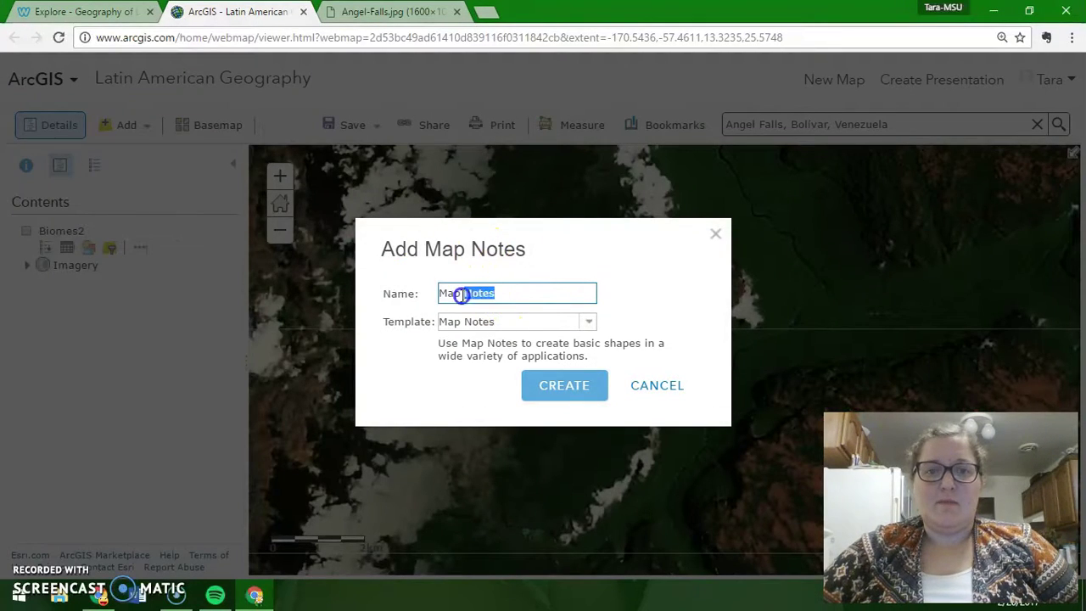
text(Angel Falls)
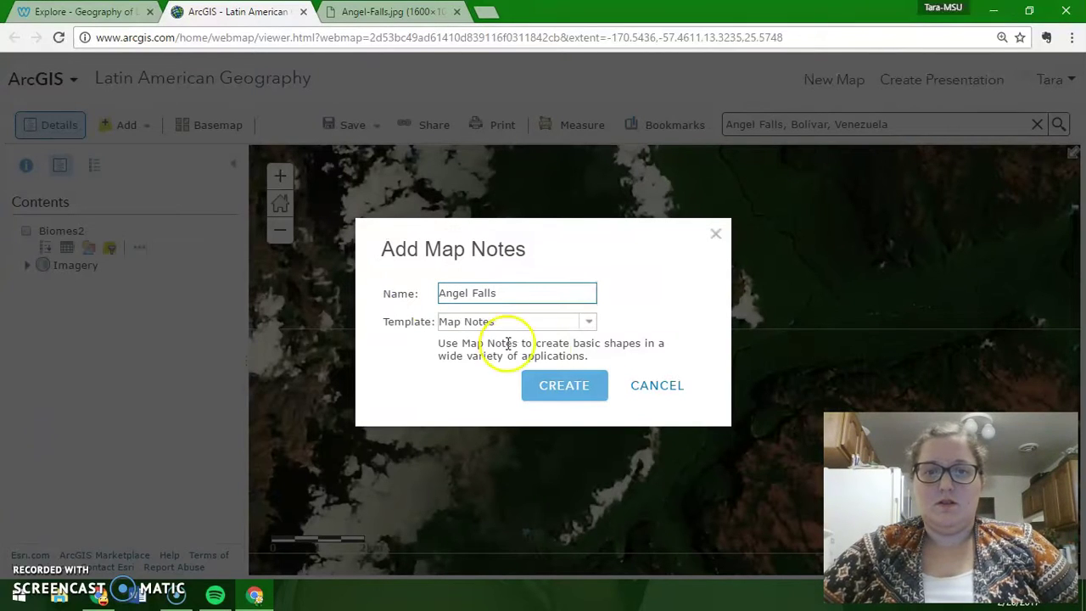
click(597, 388)
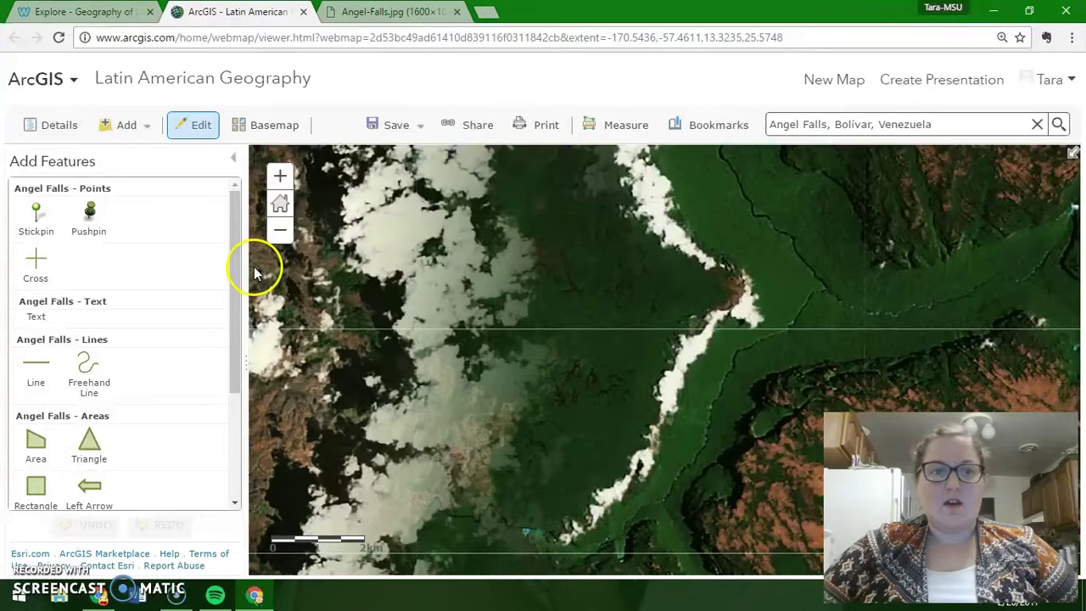
Draw a four-sided area note around the bend in the cliffs at Angel Falls, keeping its default details.
drag(236, 306, 265, 404)
click(34, 281)
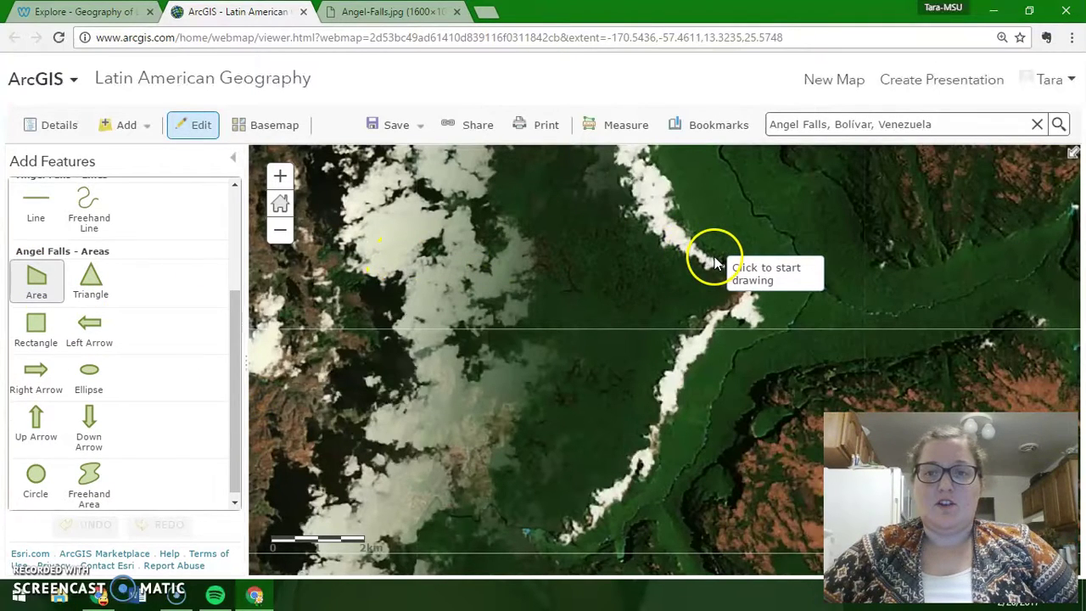
mouse_move(715, 265)
mouse_down()
mouse_move(745, 266)
mouse_move(677, 271)
mouse_move(722, 279)
mouse_up()
click(676, 271)
click(774, 295)
click(775, 338)
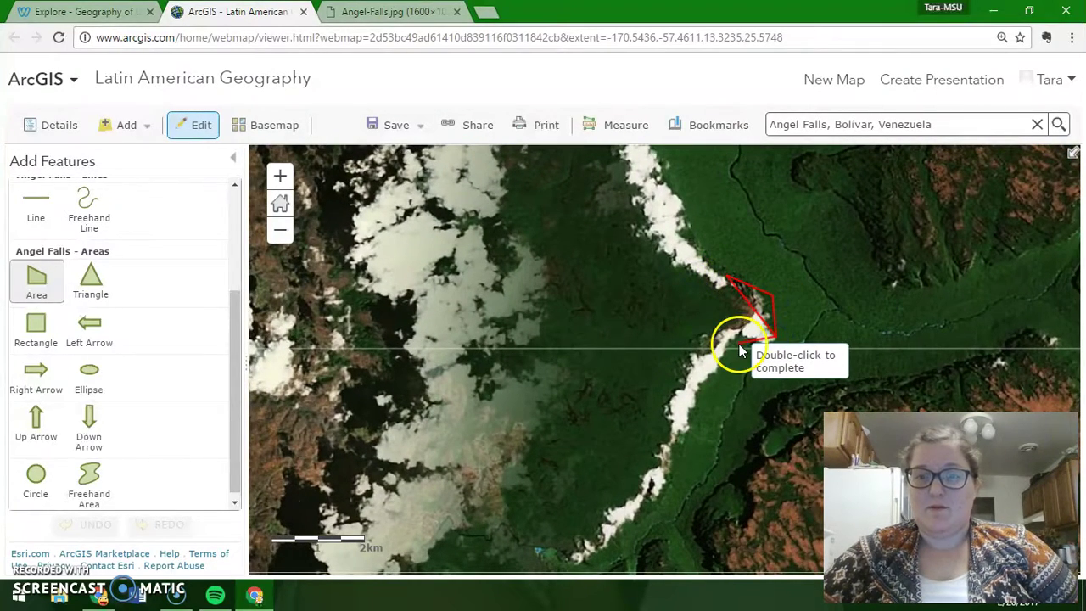
click(738, 333)
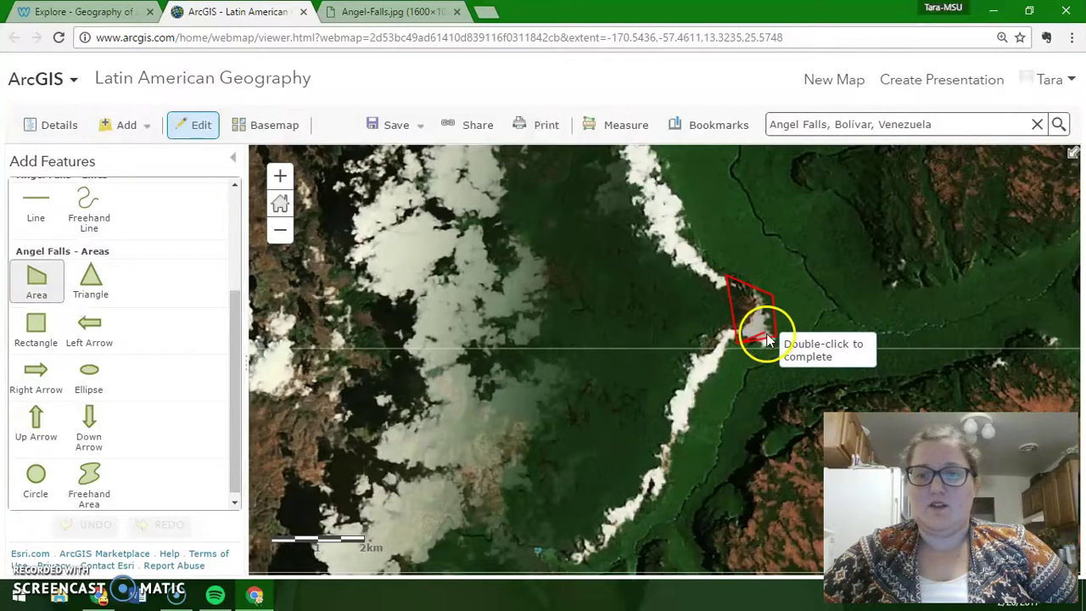
double_click(739, 345)
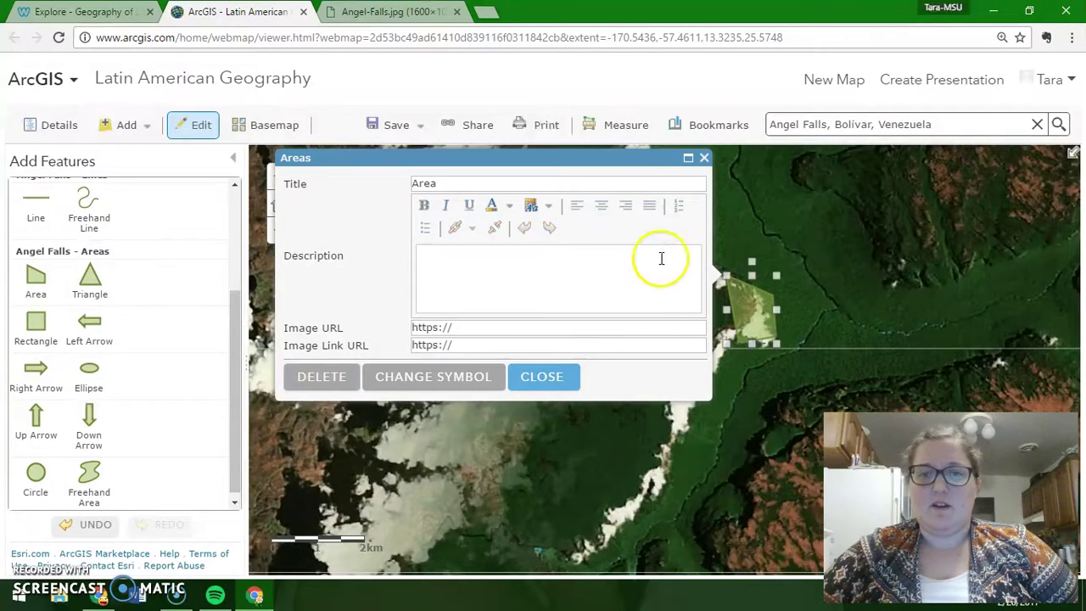
click(703, 157)
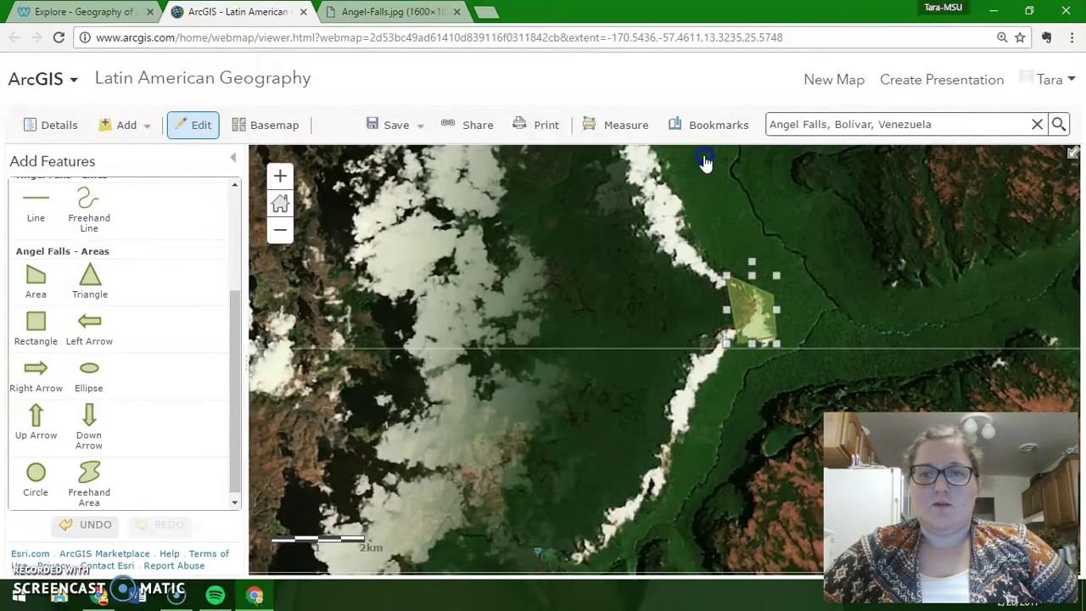
Delete the area note drawn around Angel Falls.
click(760, 298)
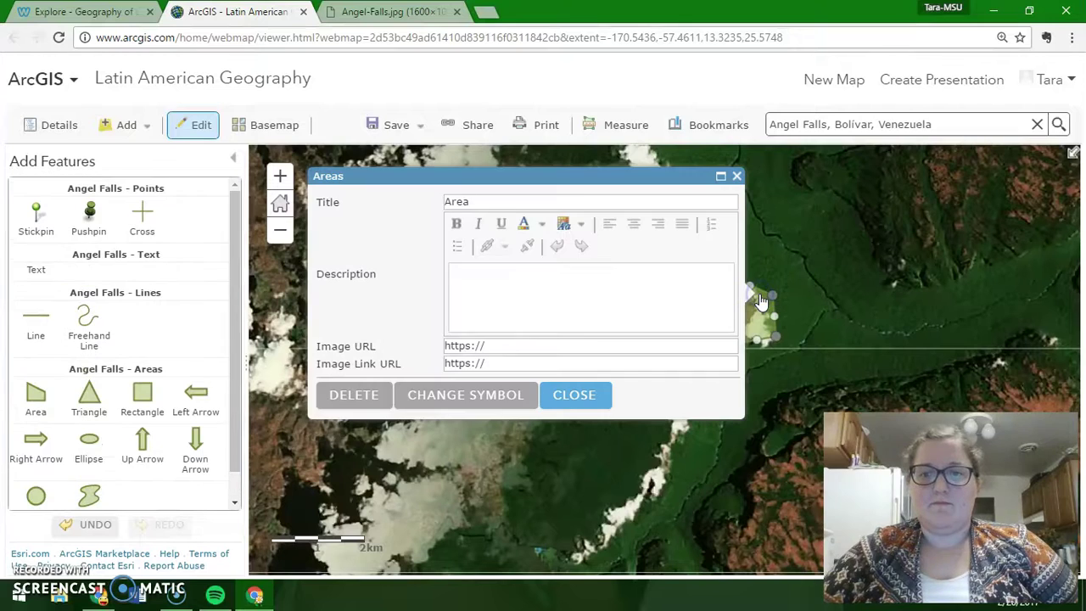
click(370, 397)
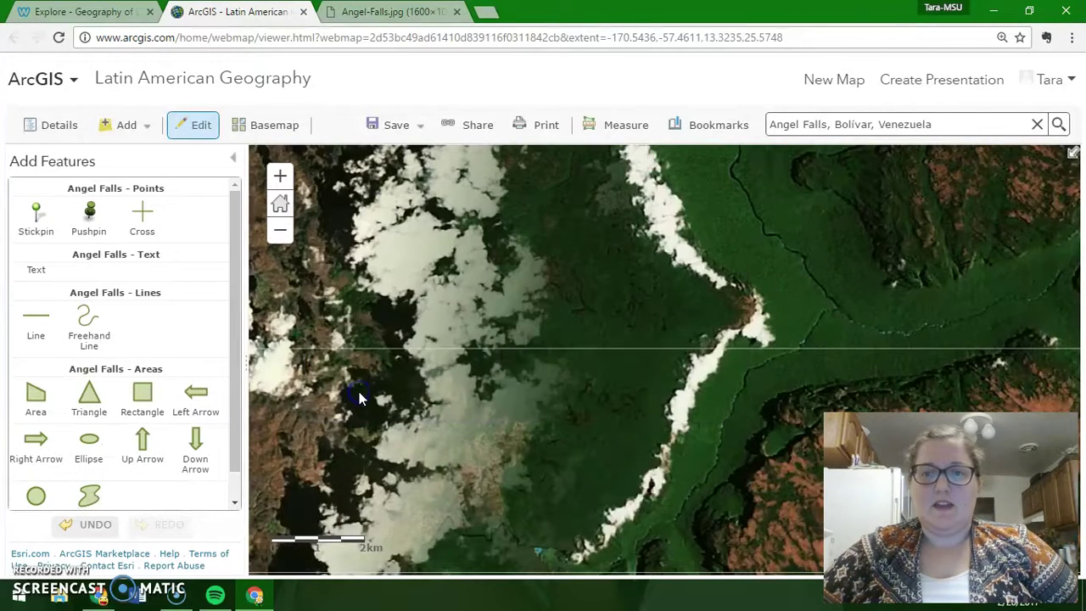
Place a pushpin note on the cliffs at Angel Falls.
click(92, 221)
click(90, 216)
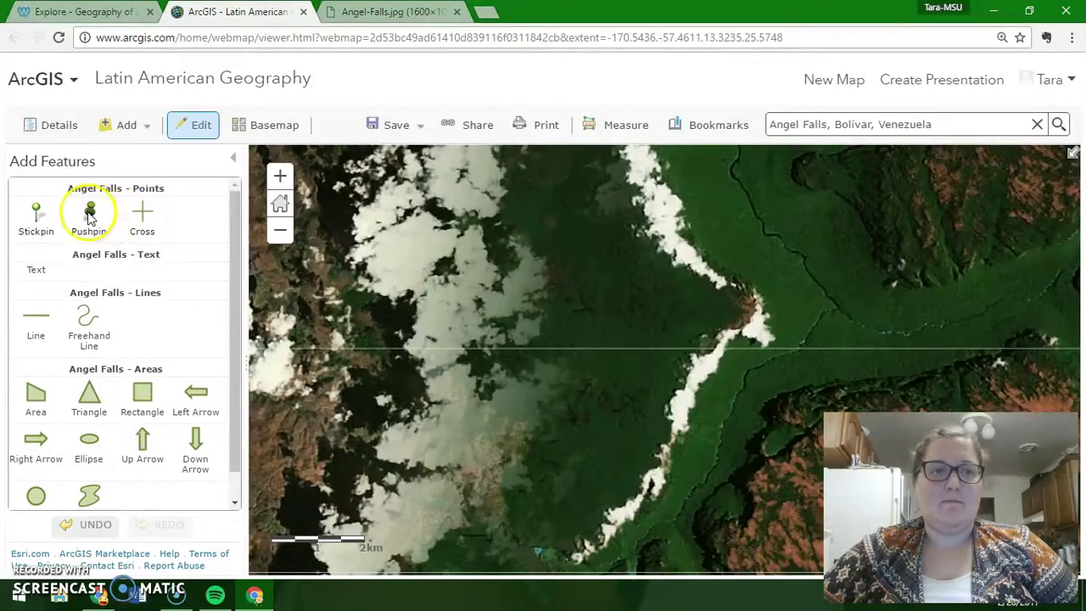
click(753, 304)
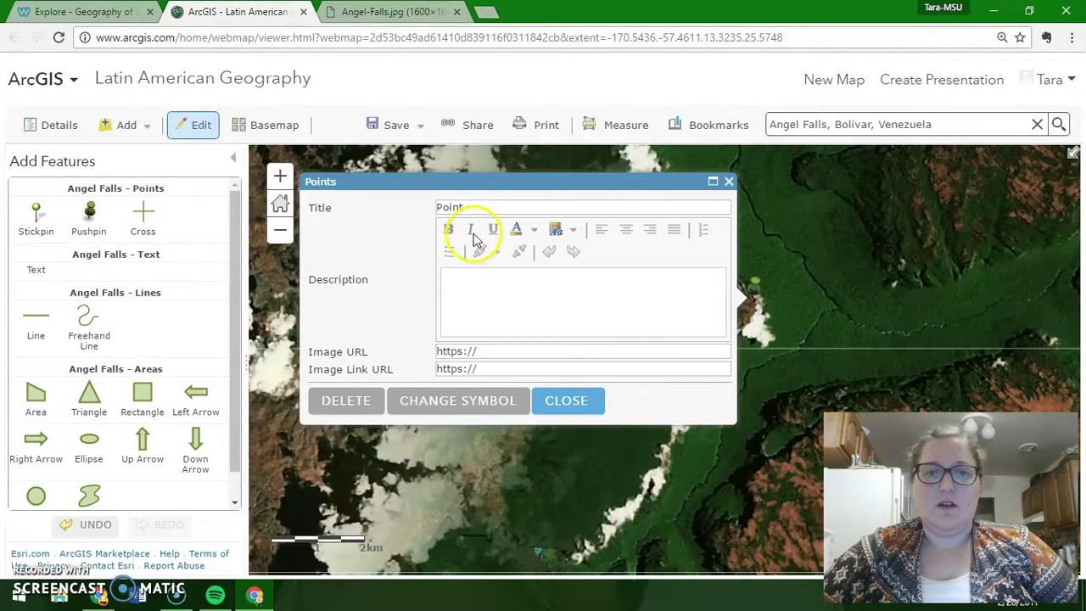
Title the point note Angel Falls and enter the description "Angel Falls is located in Venezuela".
drag(483, 207, 421, 209)
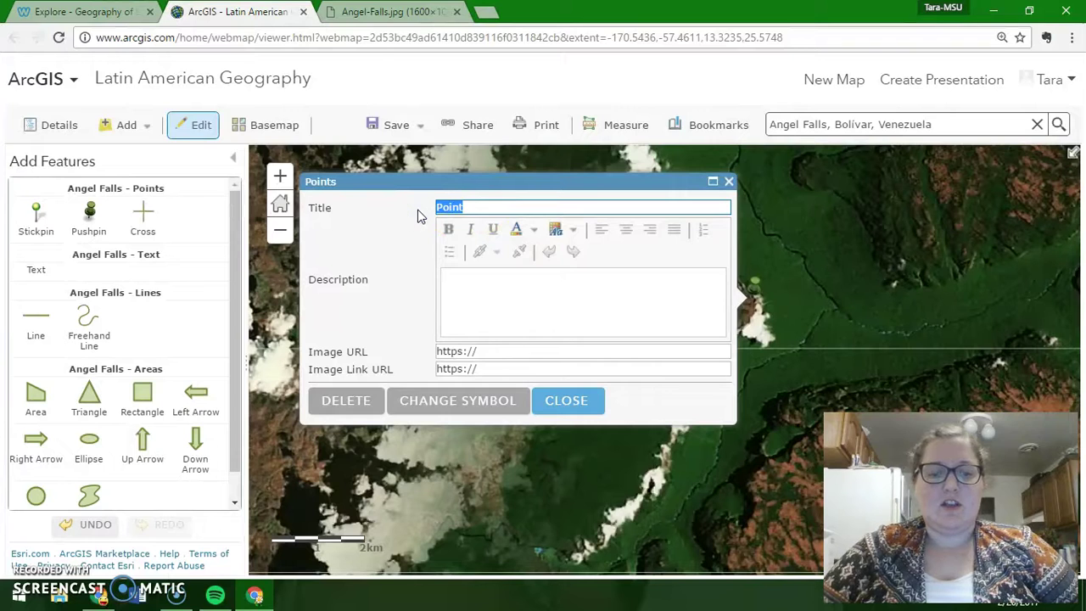
click(476, 285)
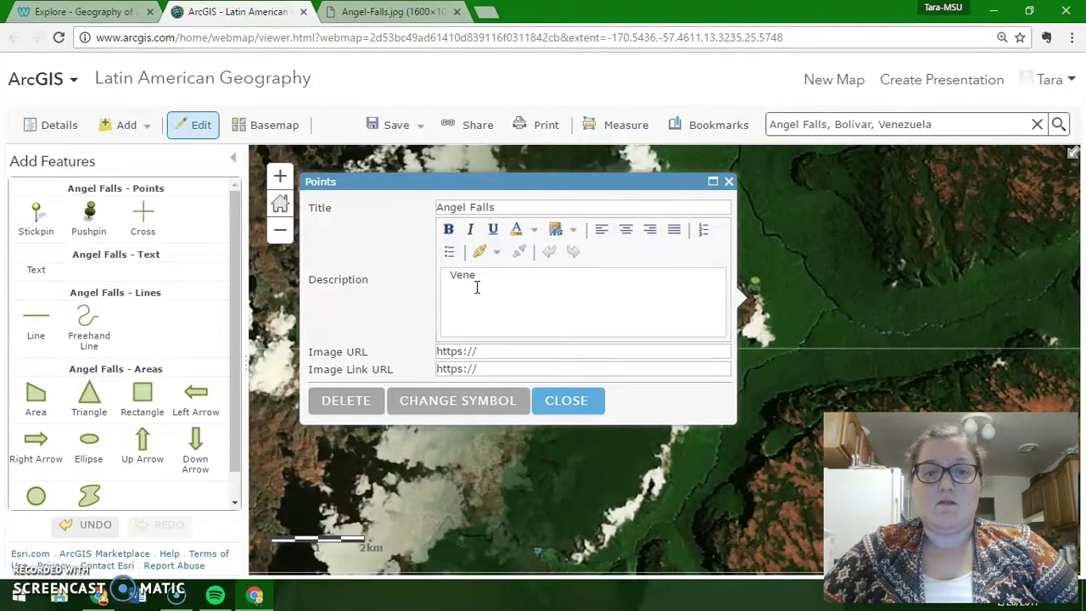
click(450, 282)
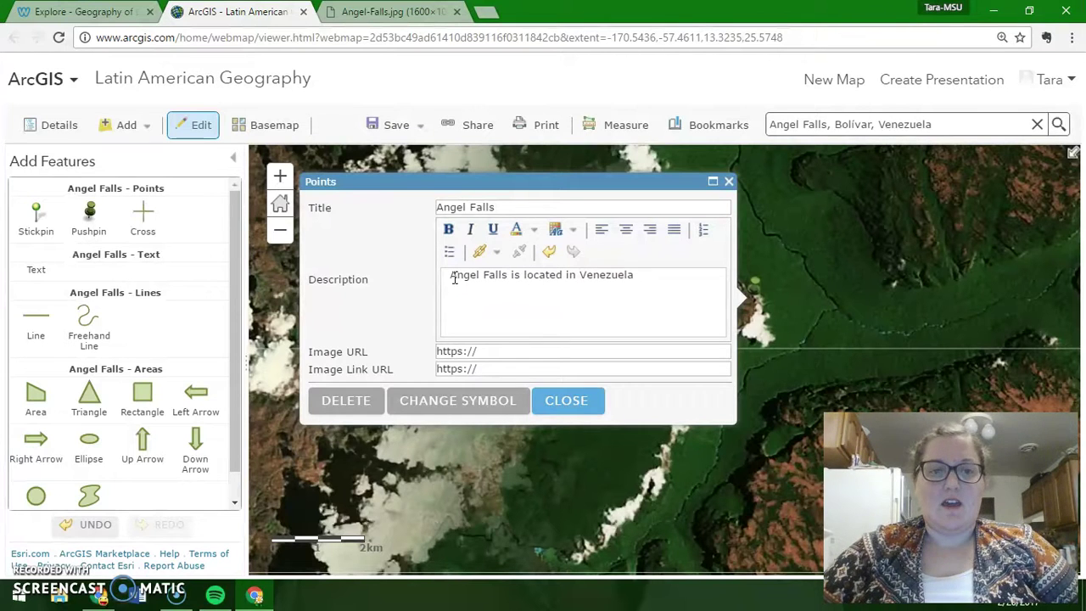
Copy the web address of the open Angel-Falls.jpg photo and use it as the note's image URL.
click(501, 349)
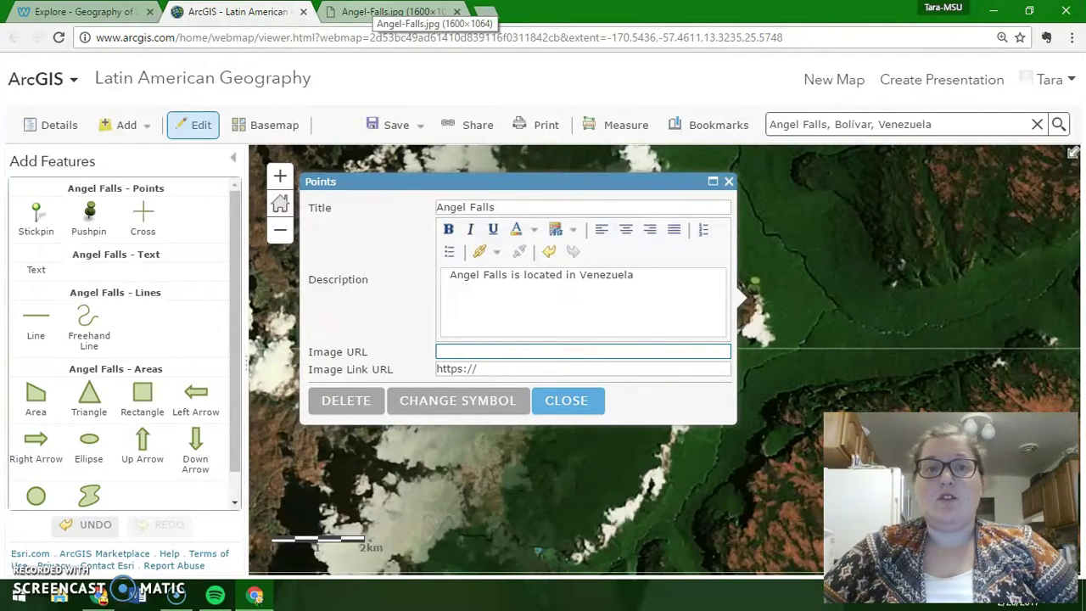
click(386, 12)
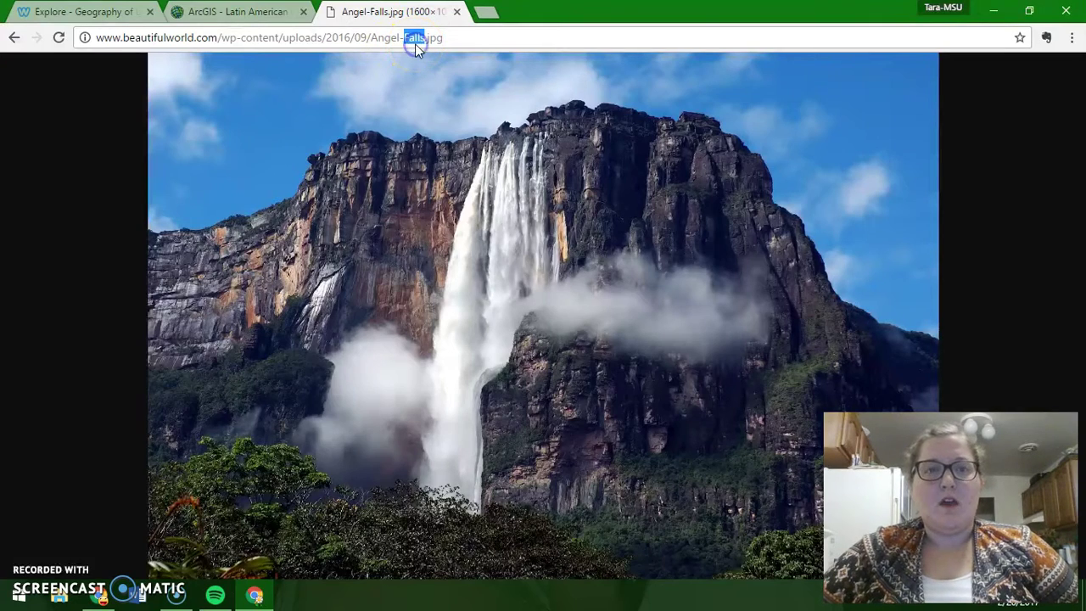
double_click(415, 43)
triple_click(452, 37)
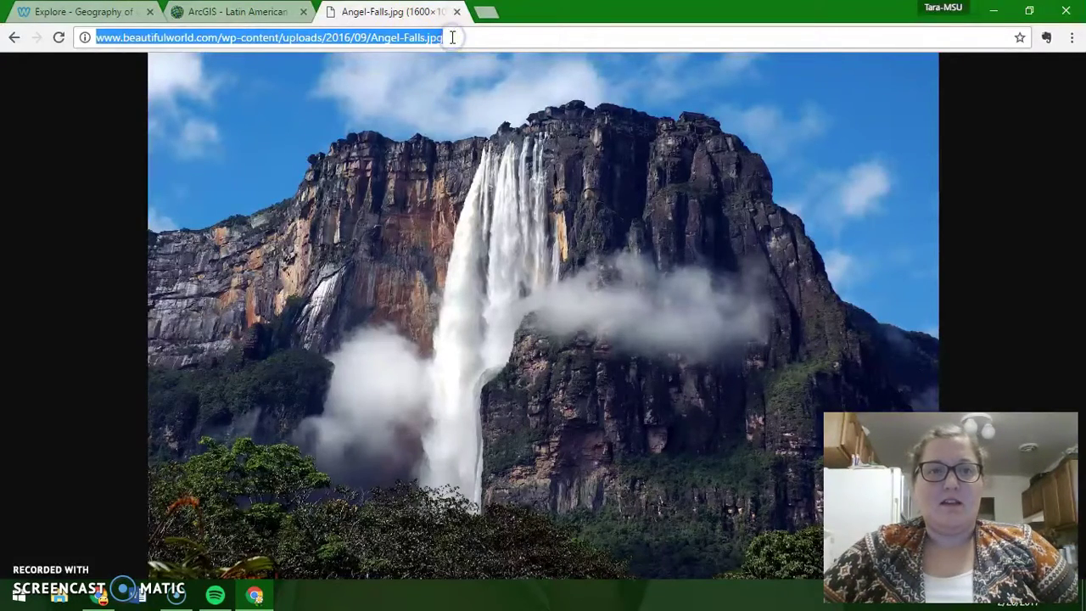
key(ctrl+shift+Tab)
click(469, 350)
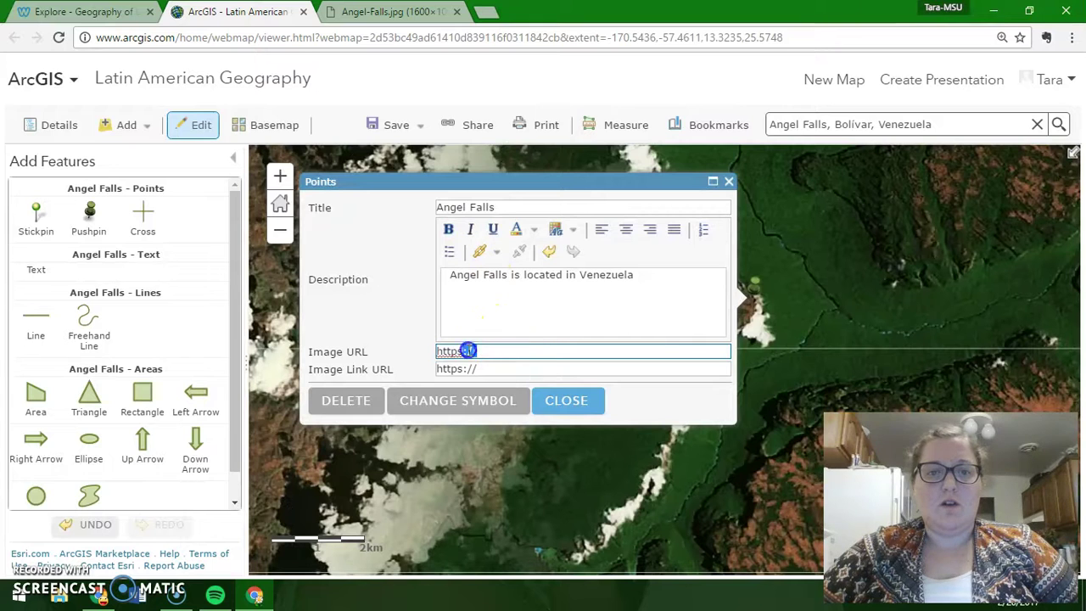
key(ctrl+v)
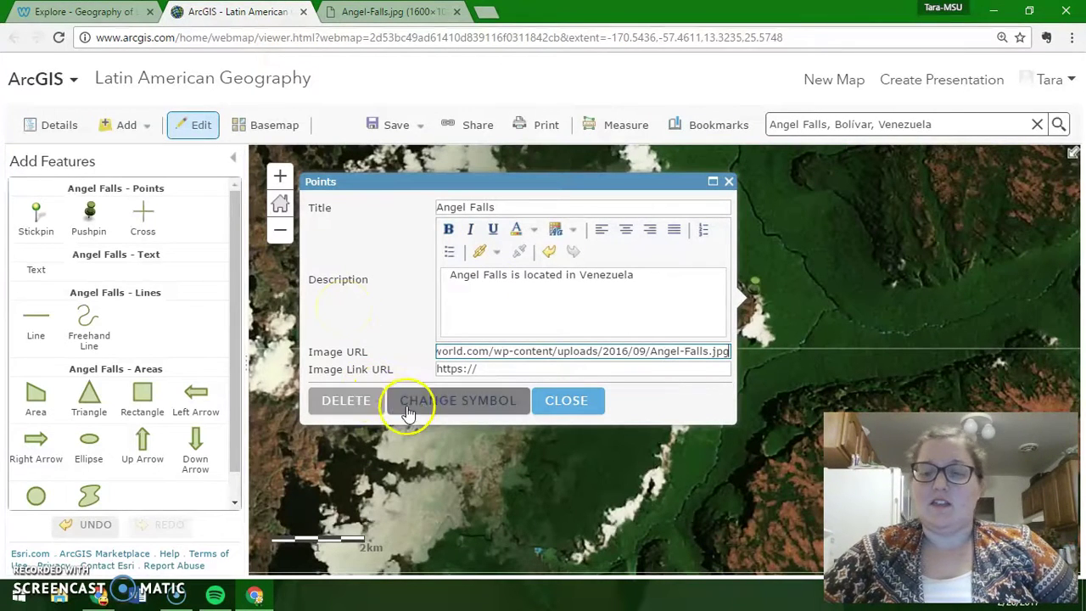
Change the Angel Falls note's symbol to the red balloon-shaped marker from the Shapes set.
click(460, 413)
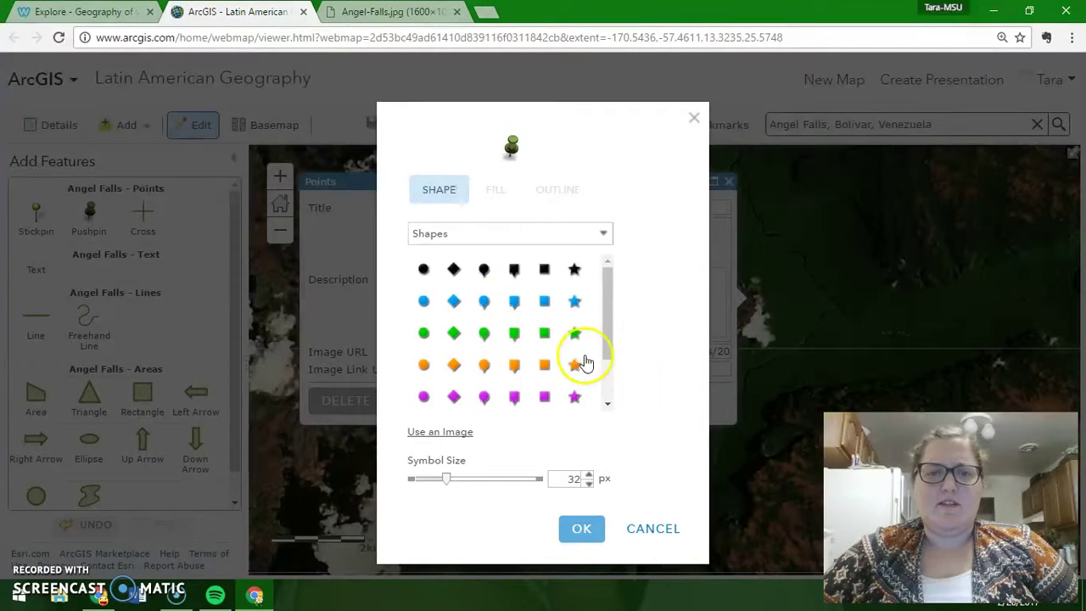
drag(606, 331, 632, 392)
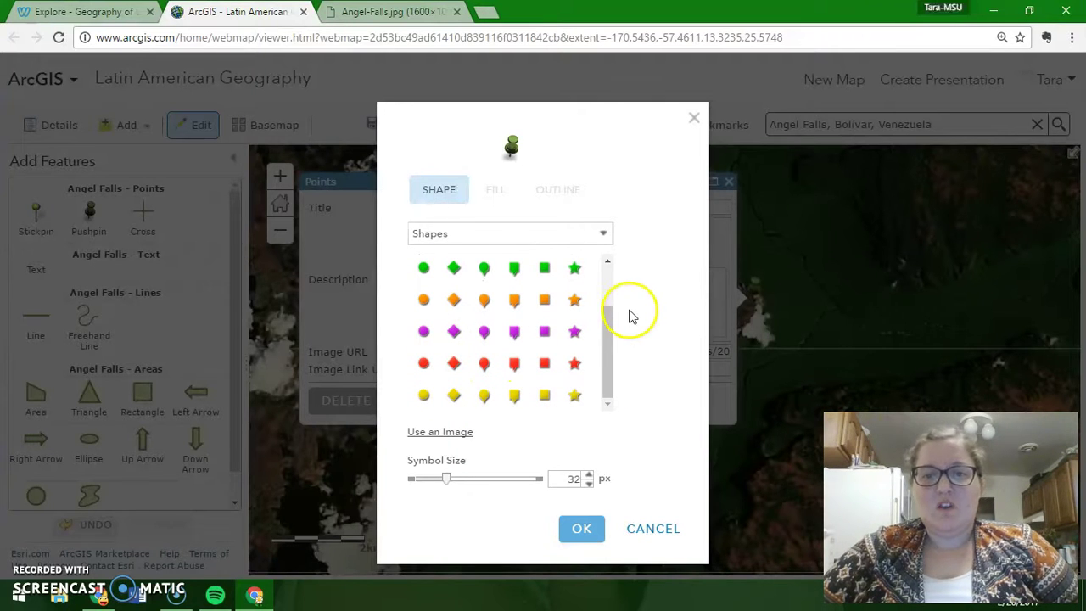
mouse_move(611, 321)
mouse_down()
mouse_move(606, 280)
mouse_move(611, 331)
mouse_up()
click(484, 365)
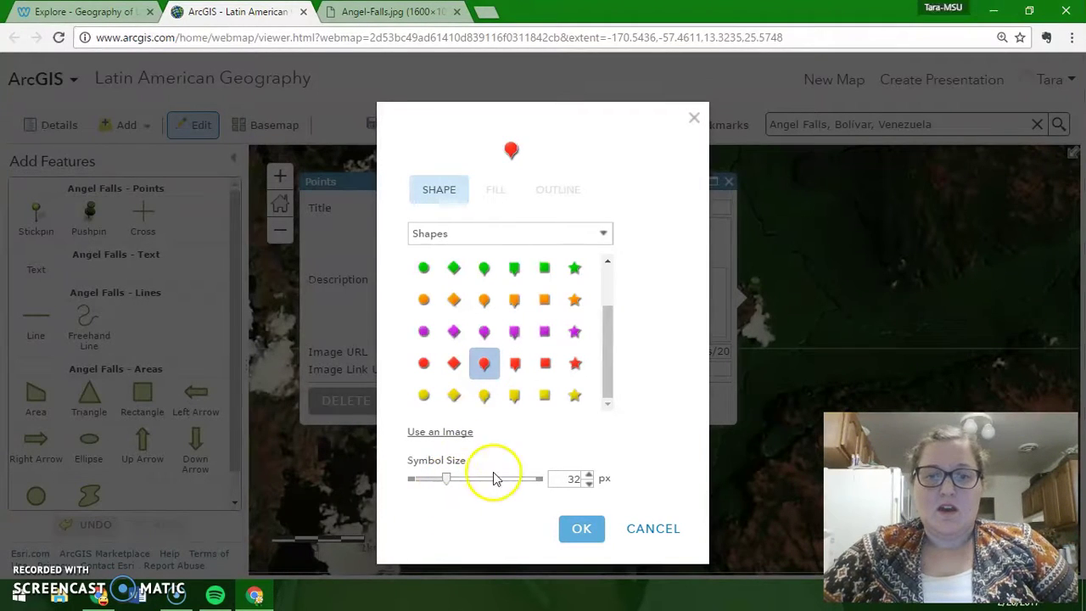
Set the marker's symbol size to 40 px, apply the symbol and close the note's details.
click(588, 475)
click(588, 475)
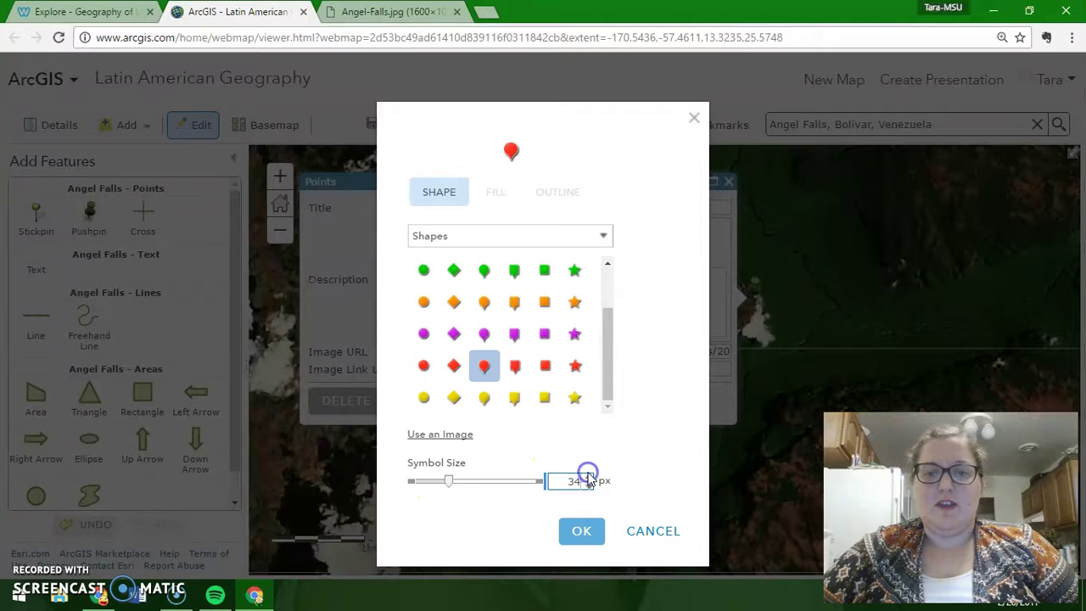
click(588, 477)
click(588, 477)
click(588, 477)
click(589, 480)
click(589, 480)
click(589, 481)
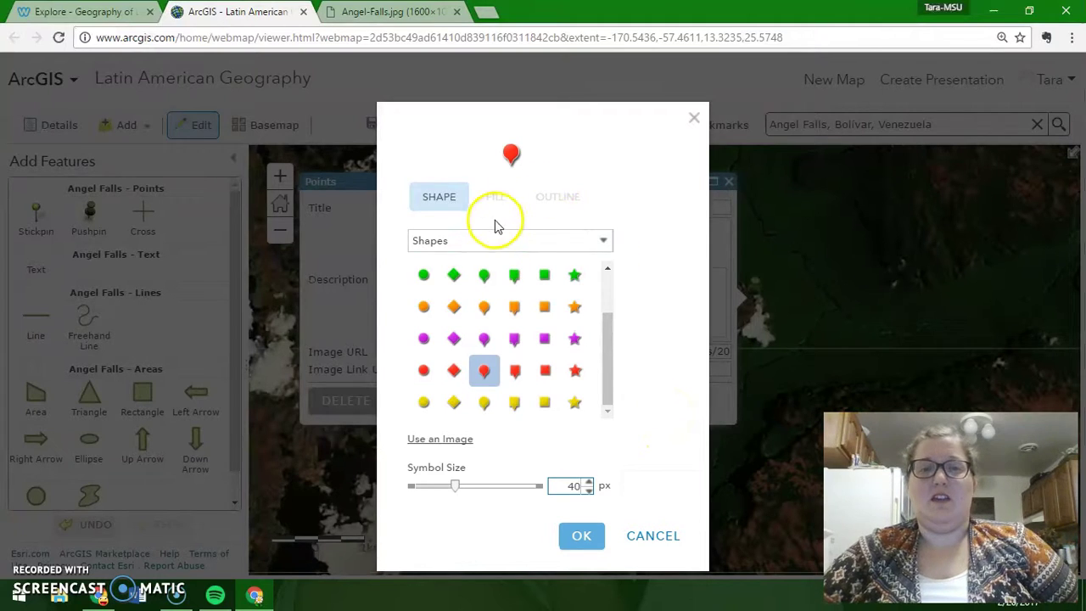
click(590, 543)
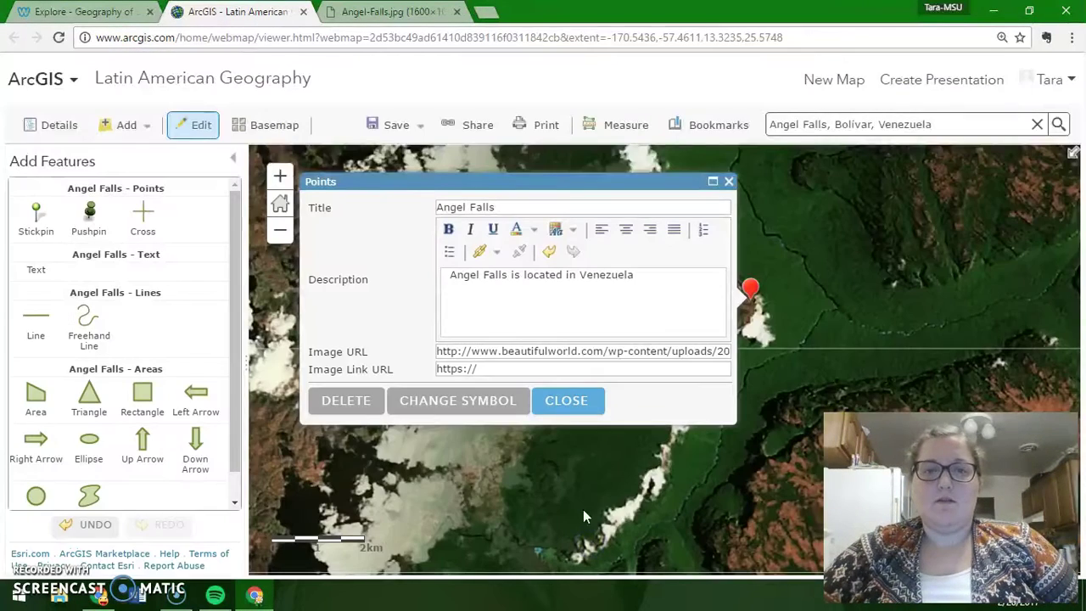
click(564, 401)
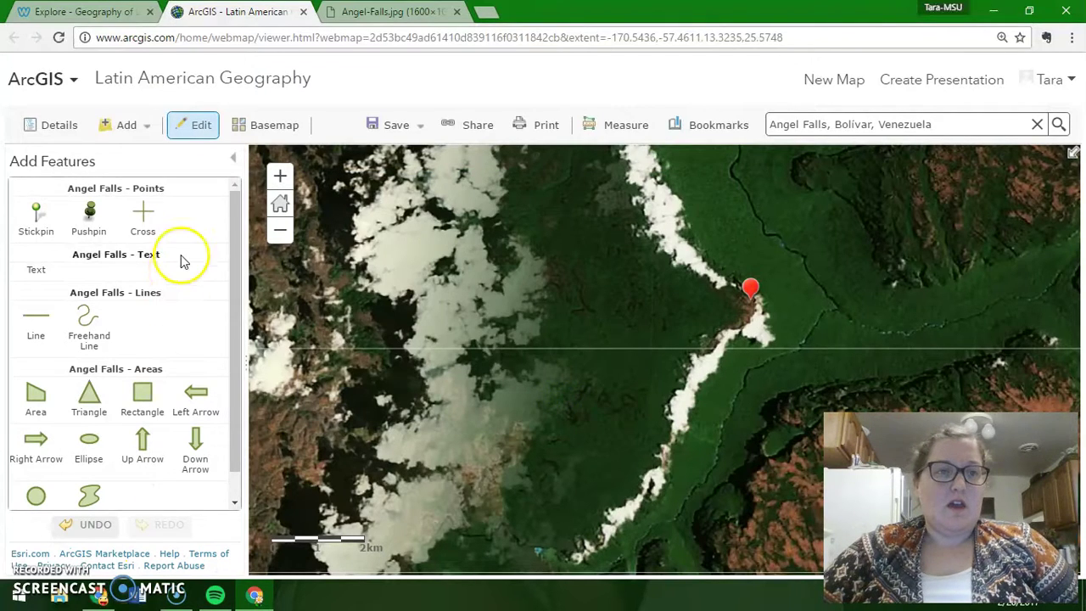
Leave editing, return to the bookmarked South America view and open the Angel Falls note to check its text and photo.
click(231, 157)
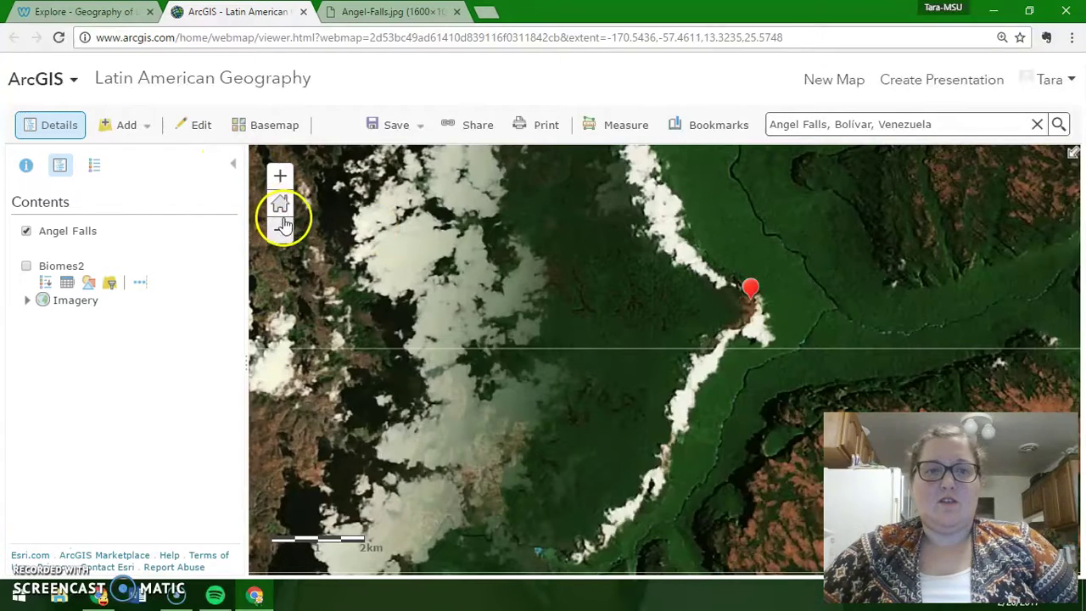
click(679, 123)
click(750, 204)
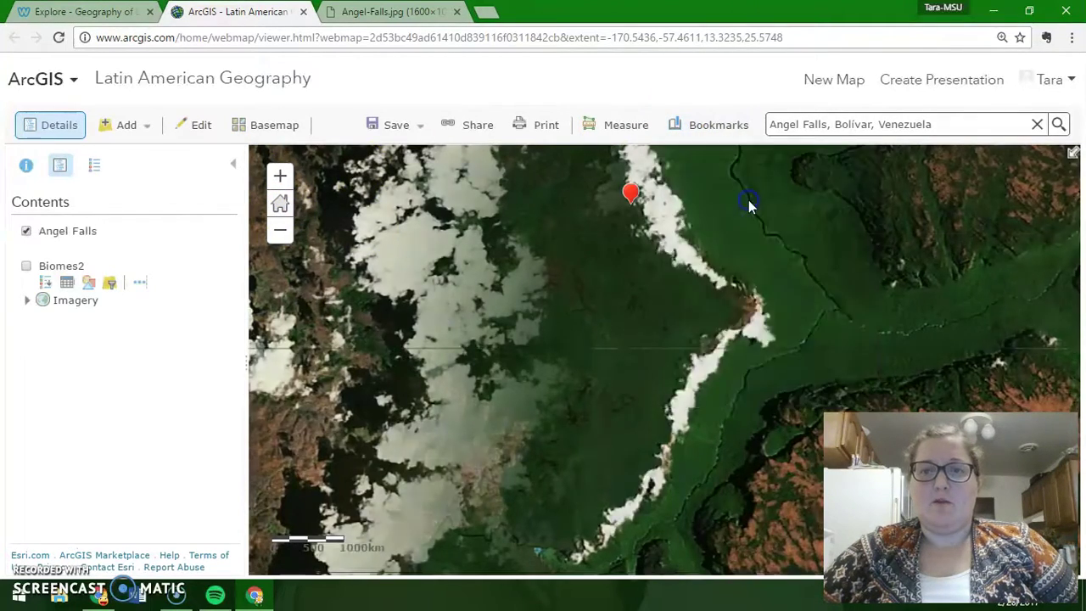
click(630, 195)
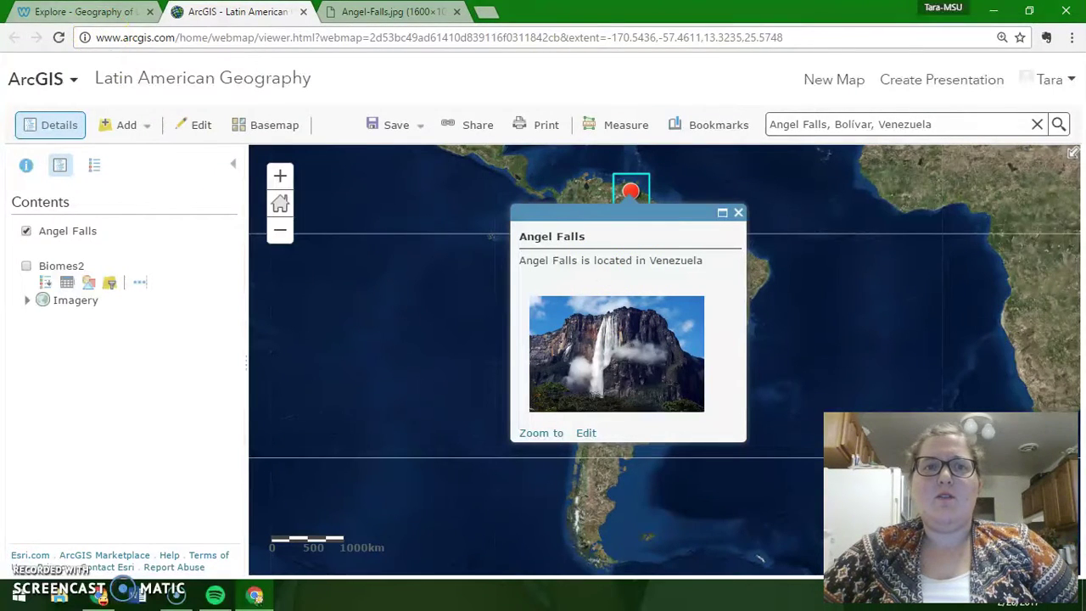
Open the Lesson 1 Act page on the course website and view its linked activity document's map note tasks.
click(85, 11)
mouse_move(399, 76)
click(404, 159)
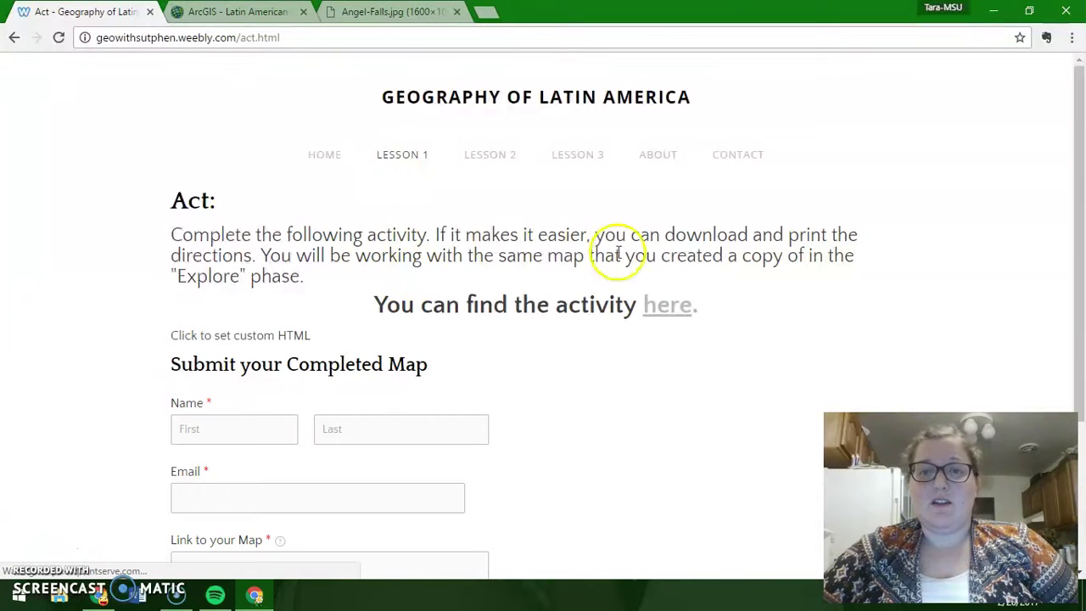
click(662, 303)
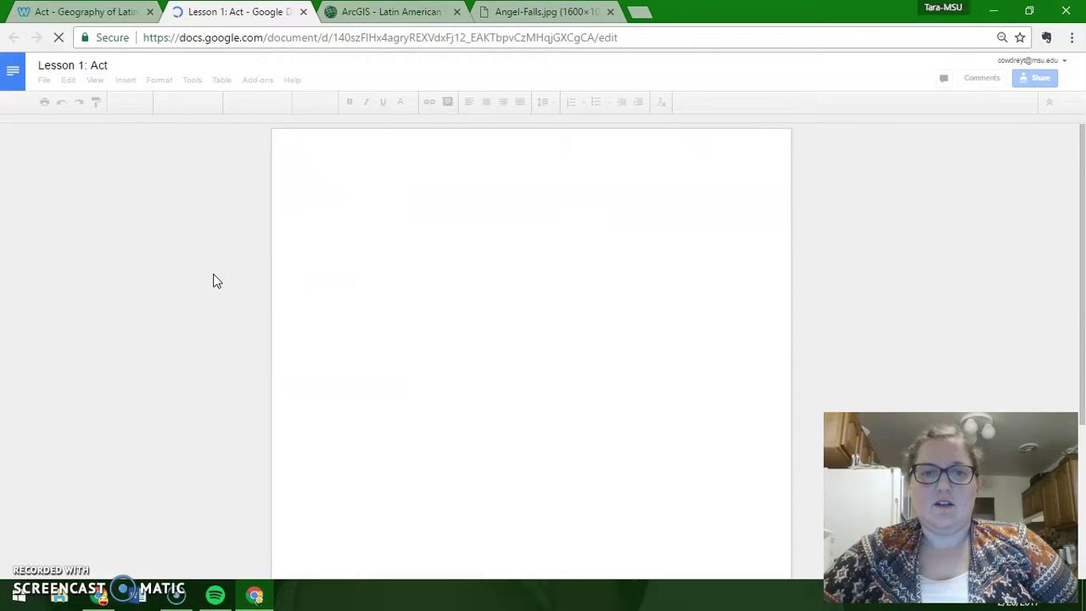
scroll(340, 339, down, 1)
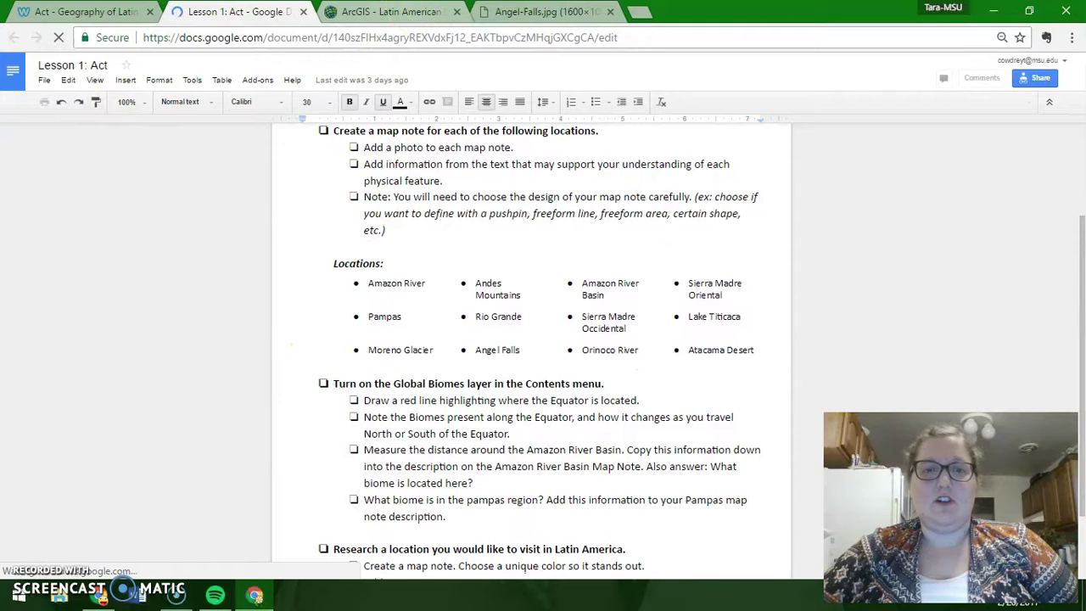
Switch back to the ArcGIS map and review the Angel Falls note as an example, closing its pop-up.
key(ctrl+Tab)
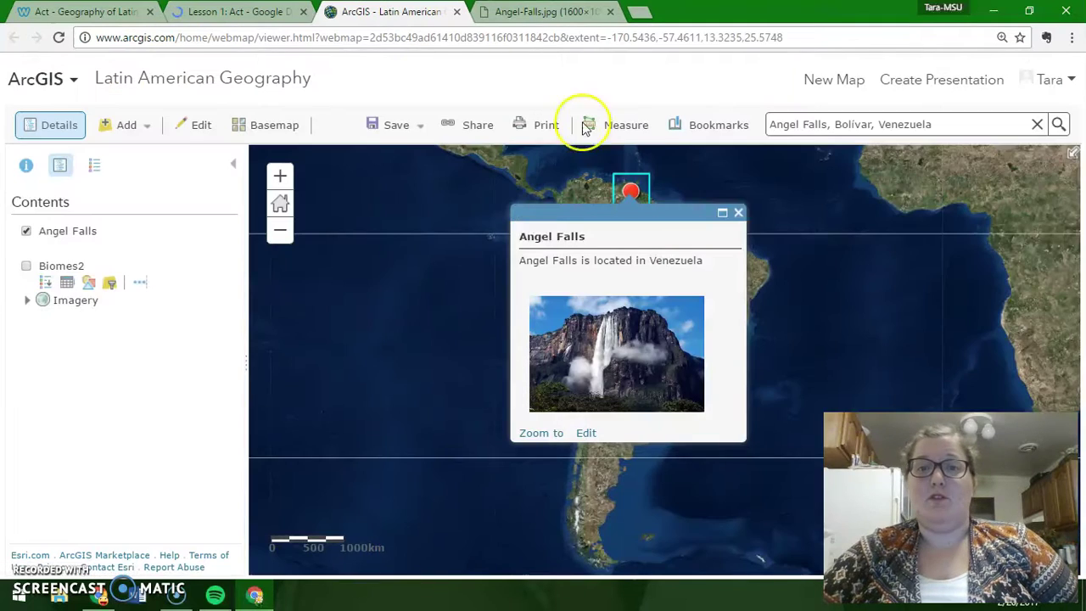
click(735, 214)
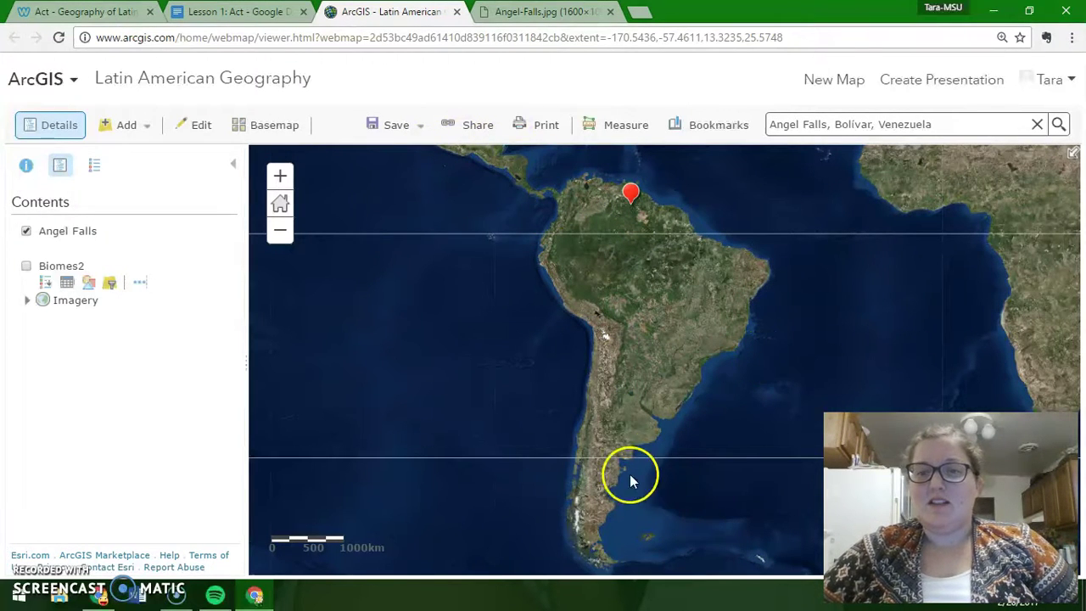
click(632, 193)
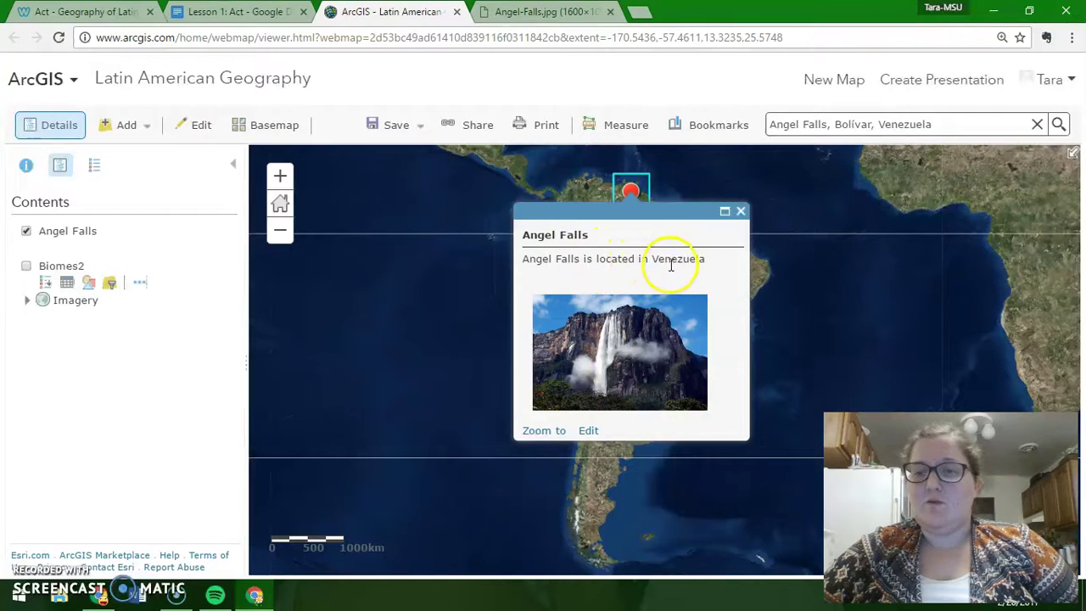
click(741, 214)
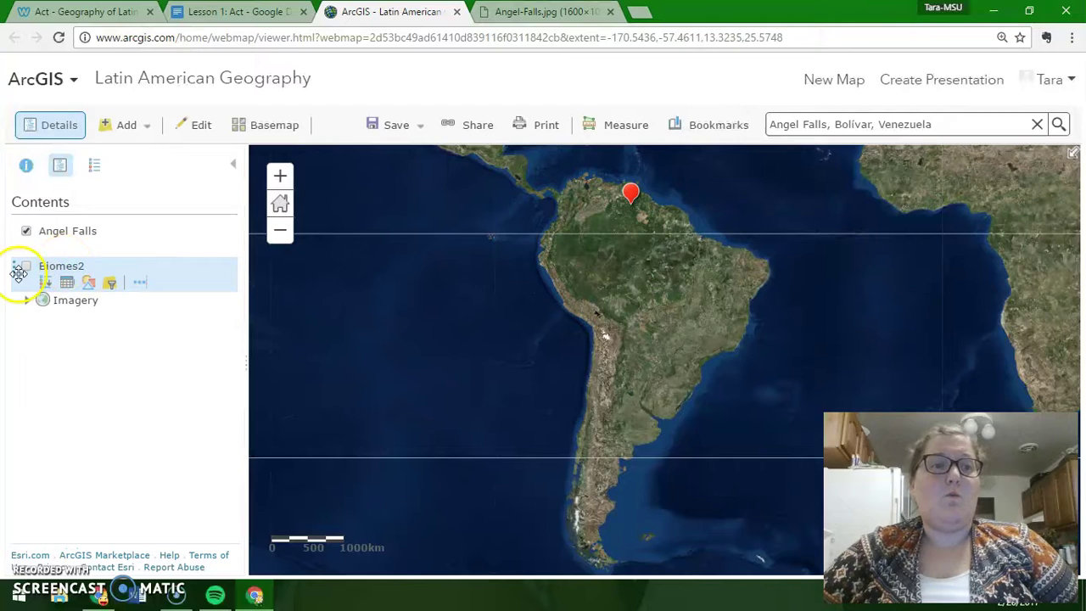
Review the Global Biomes layer and location research tasks in the Lesson 1 Act document, then return to the ArcGIS map.
click(241, 12)
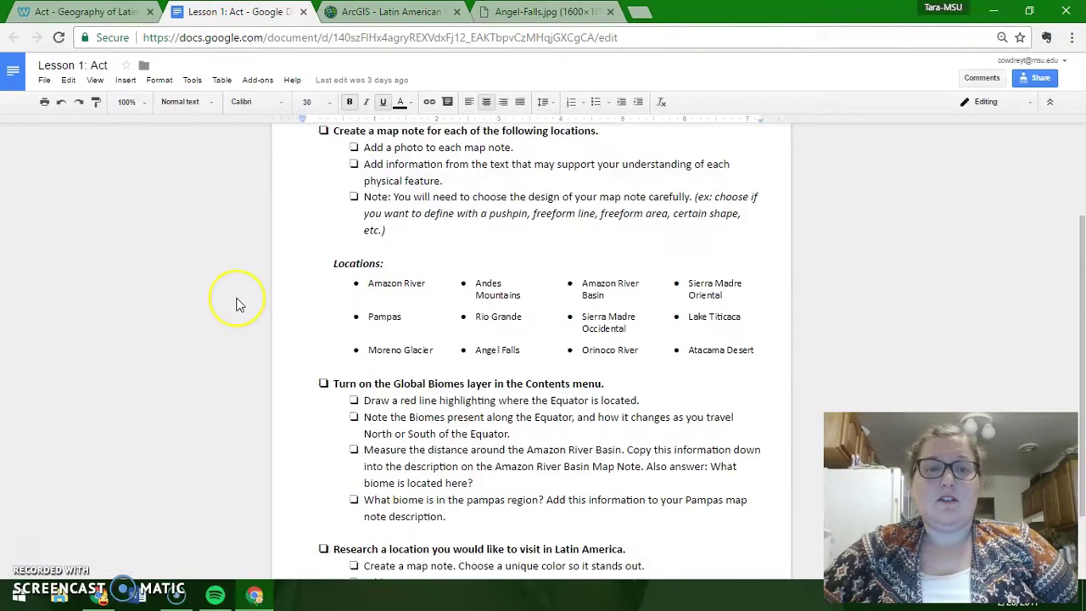
scroll(237, 304, down, 1)
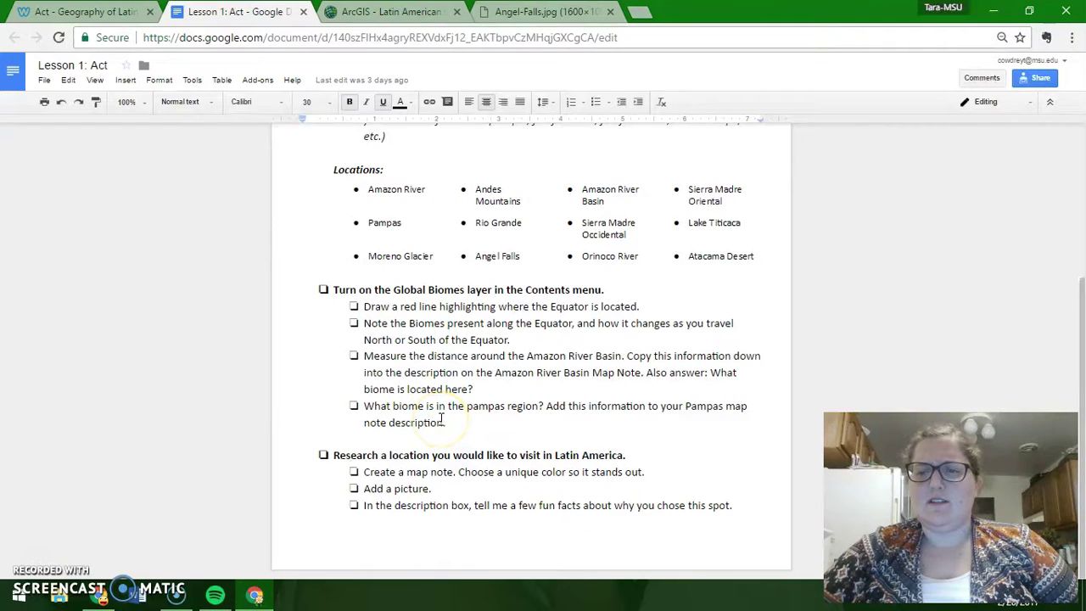
key(ctrl+Tab)
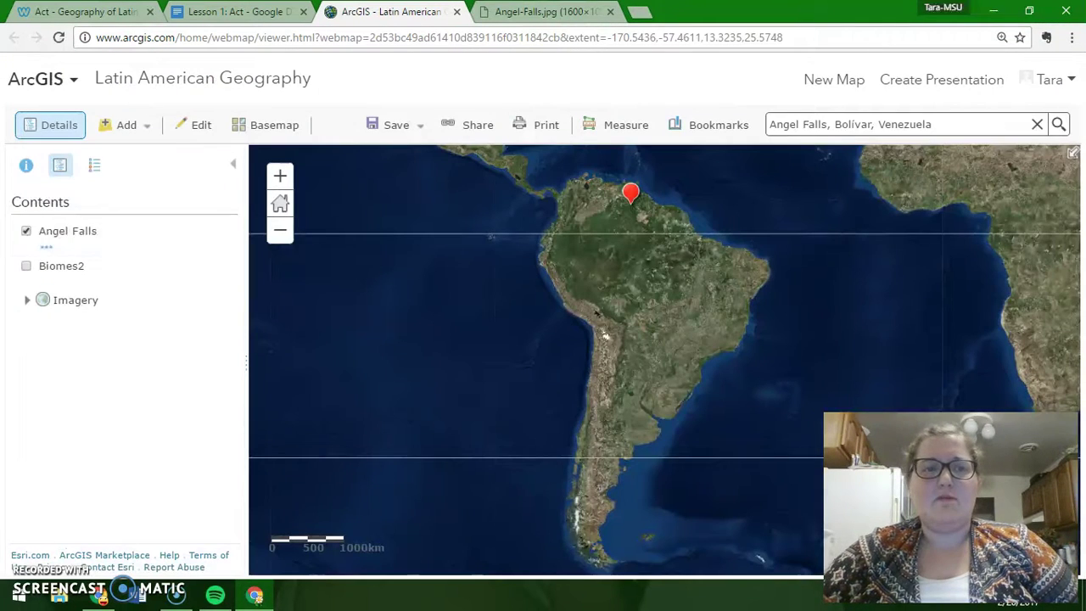
Check the map's legend, return to the contents list and turn on the Biomes2 layer.
click(94, 165)
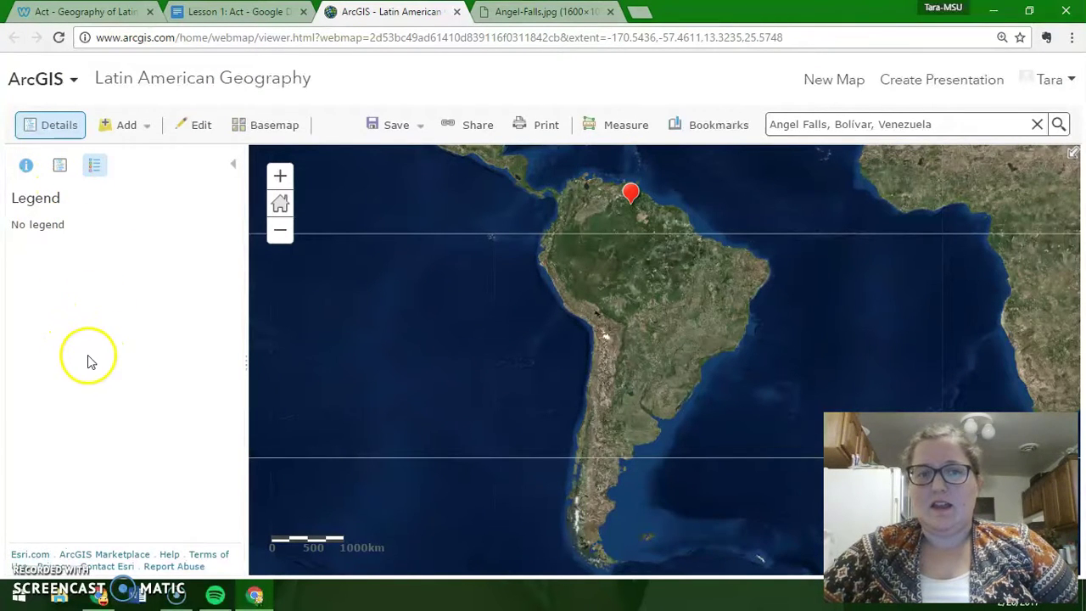
click(59, 165)
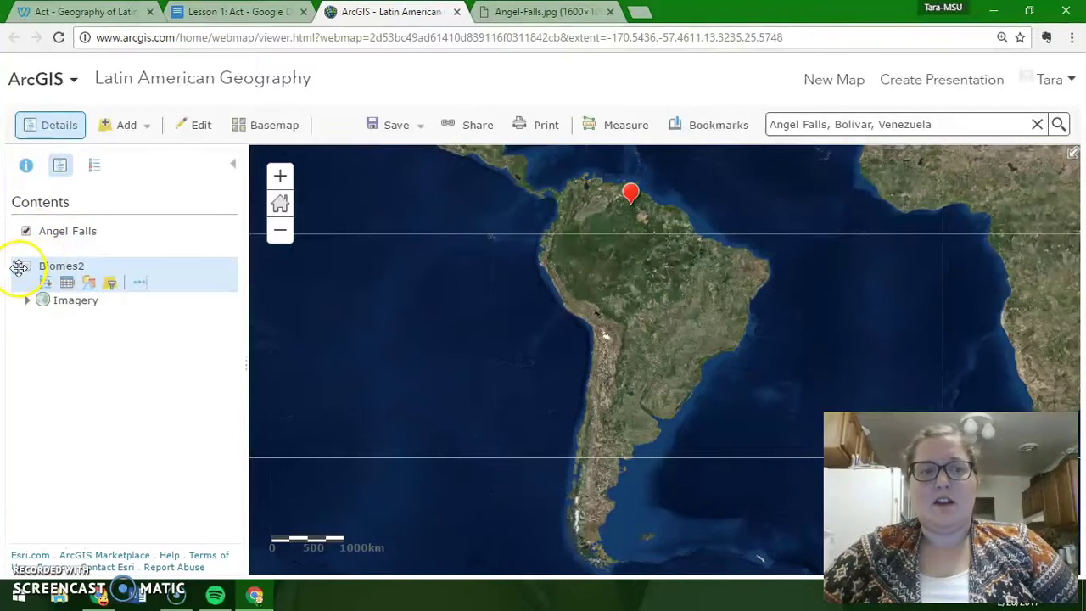
click(25, 266)
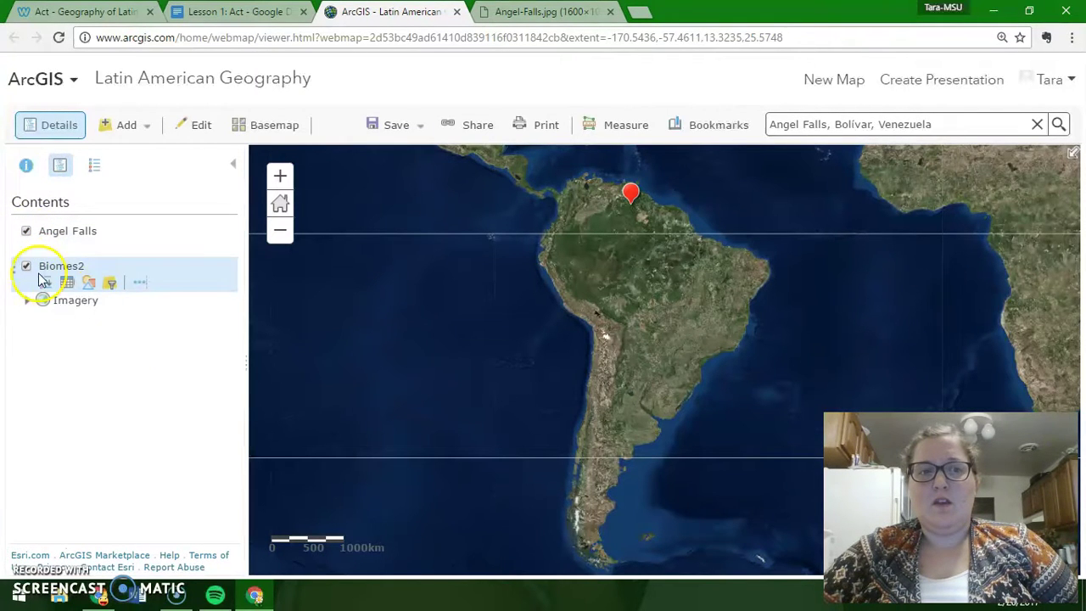
Inspect the biome pop-ups for northern South America and the orange area of northeastern Brazil, closing each one.
drag(323, 393, 386, 391)
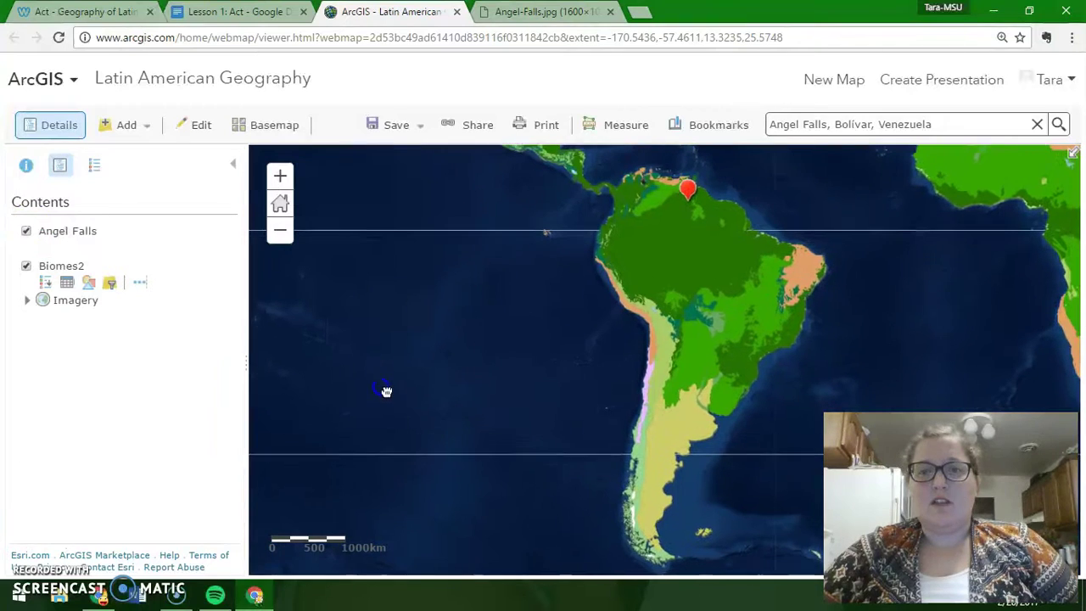
click(669, 249)
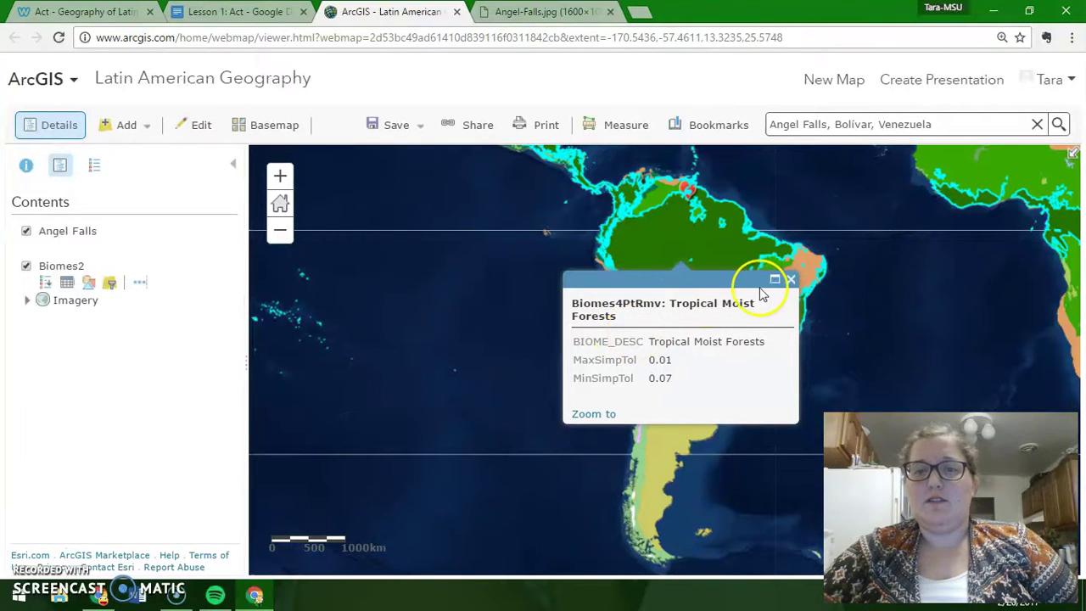
click(791, 280)
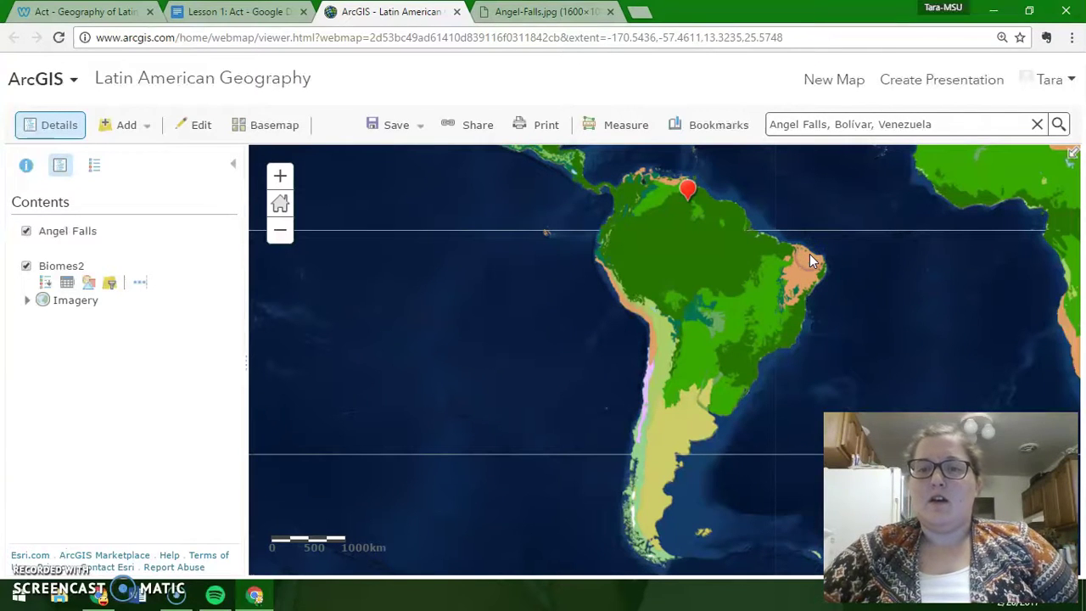
click(810, 254)
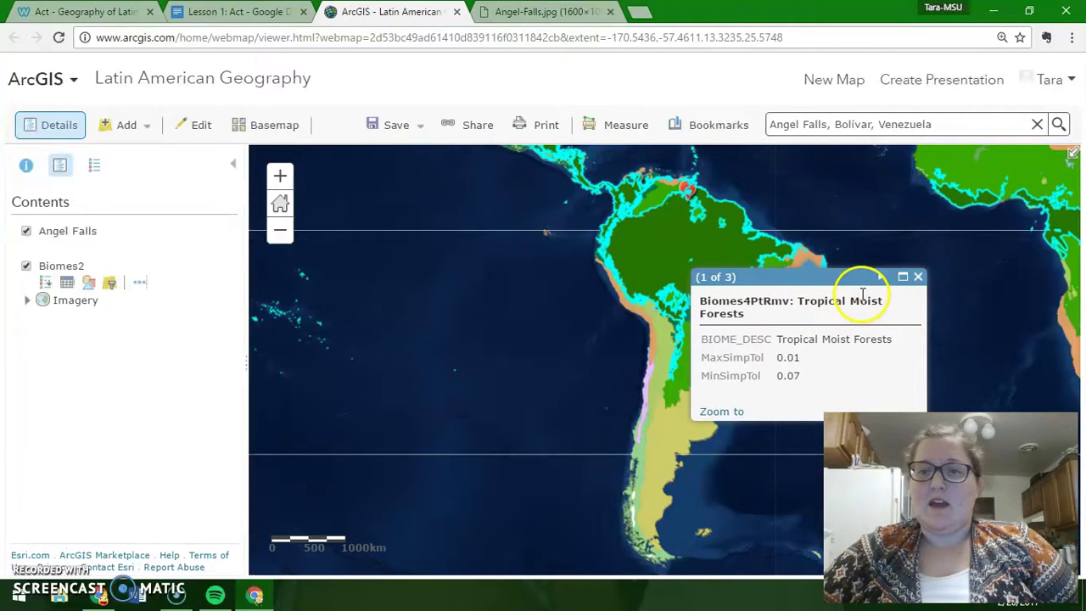
click(917, 278)
click(800, 269)
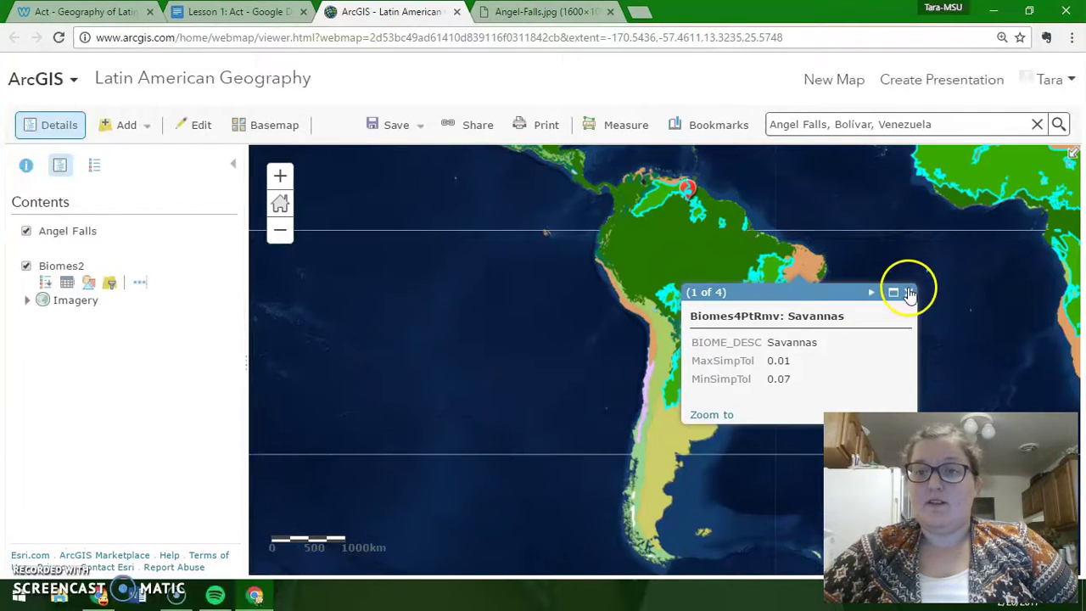
click(909, 293)
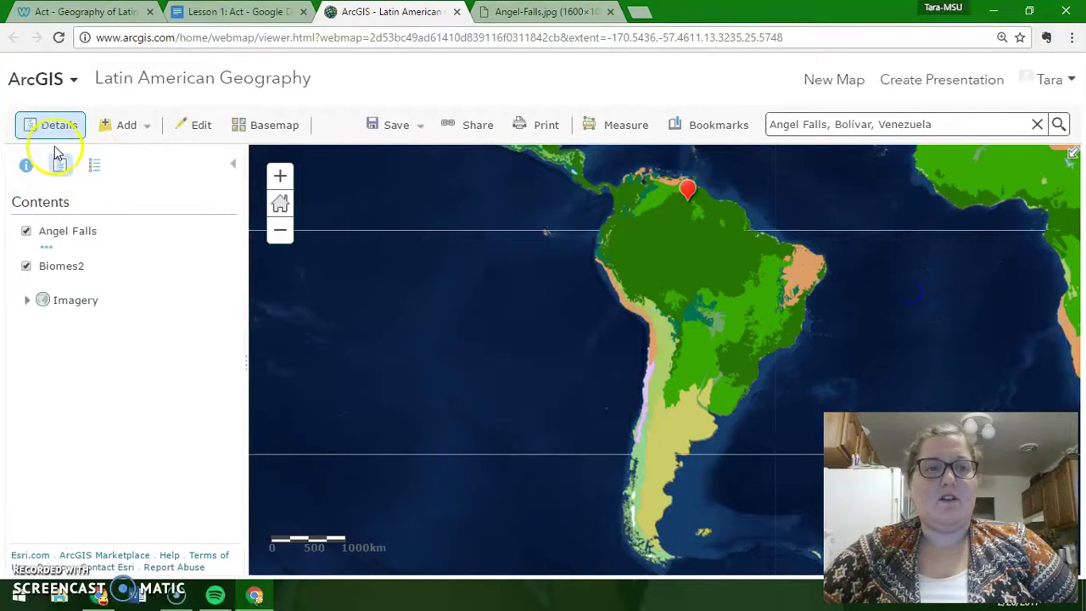
Show the map's legend and look through all the Biomes2 colour categories.
click(97, 166)
scroll(147, 364, down, 2)
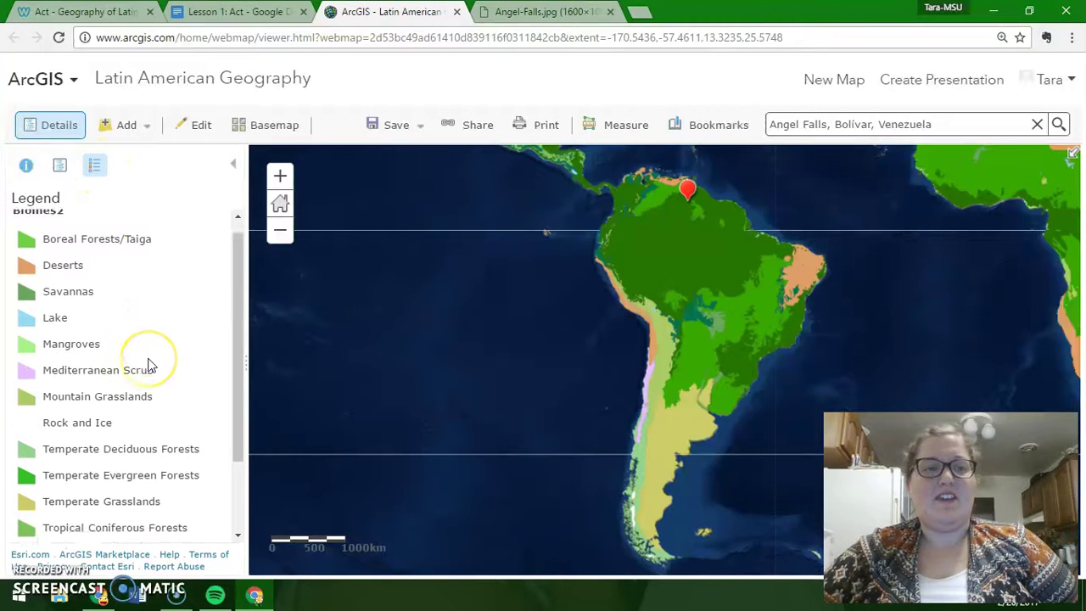
scroll(148, 364, down, 1)
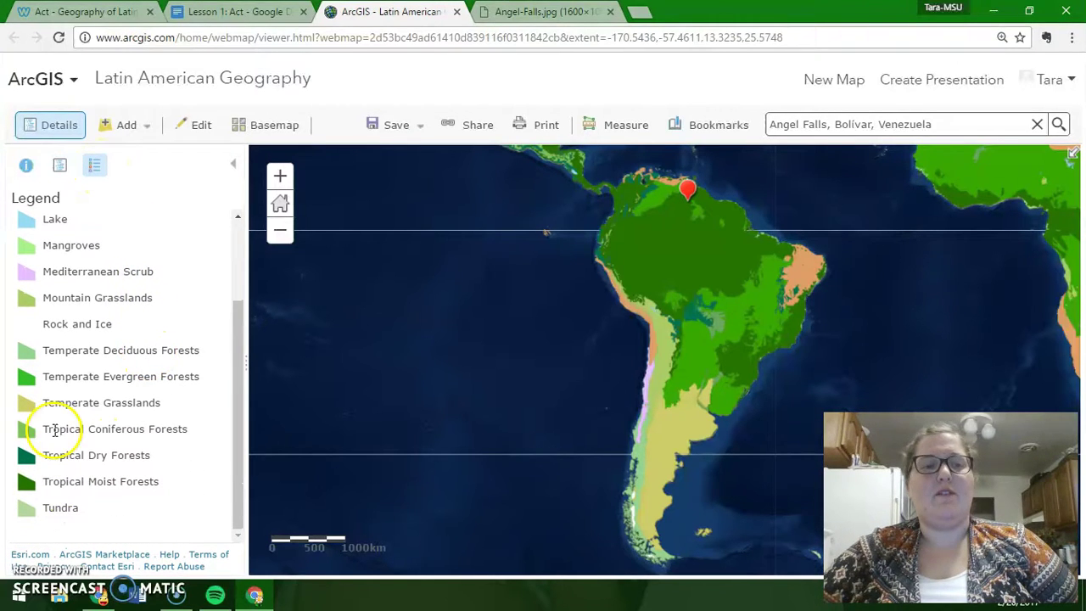
scroll(81, 347, up, 3)
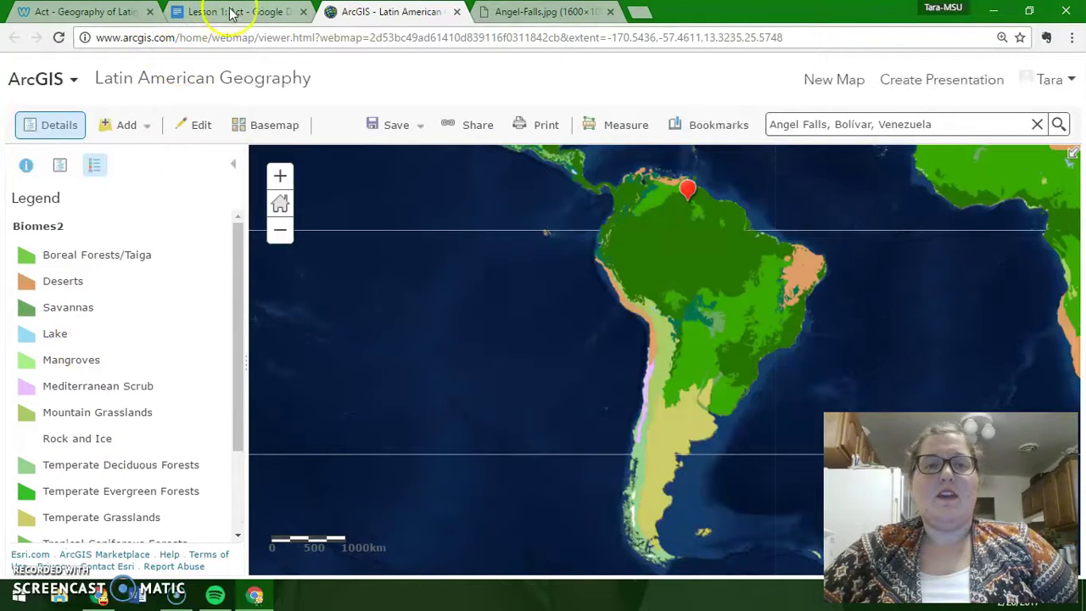